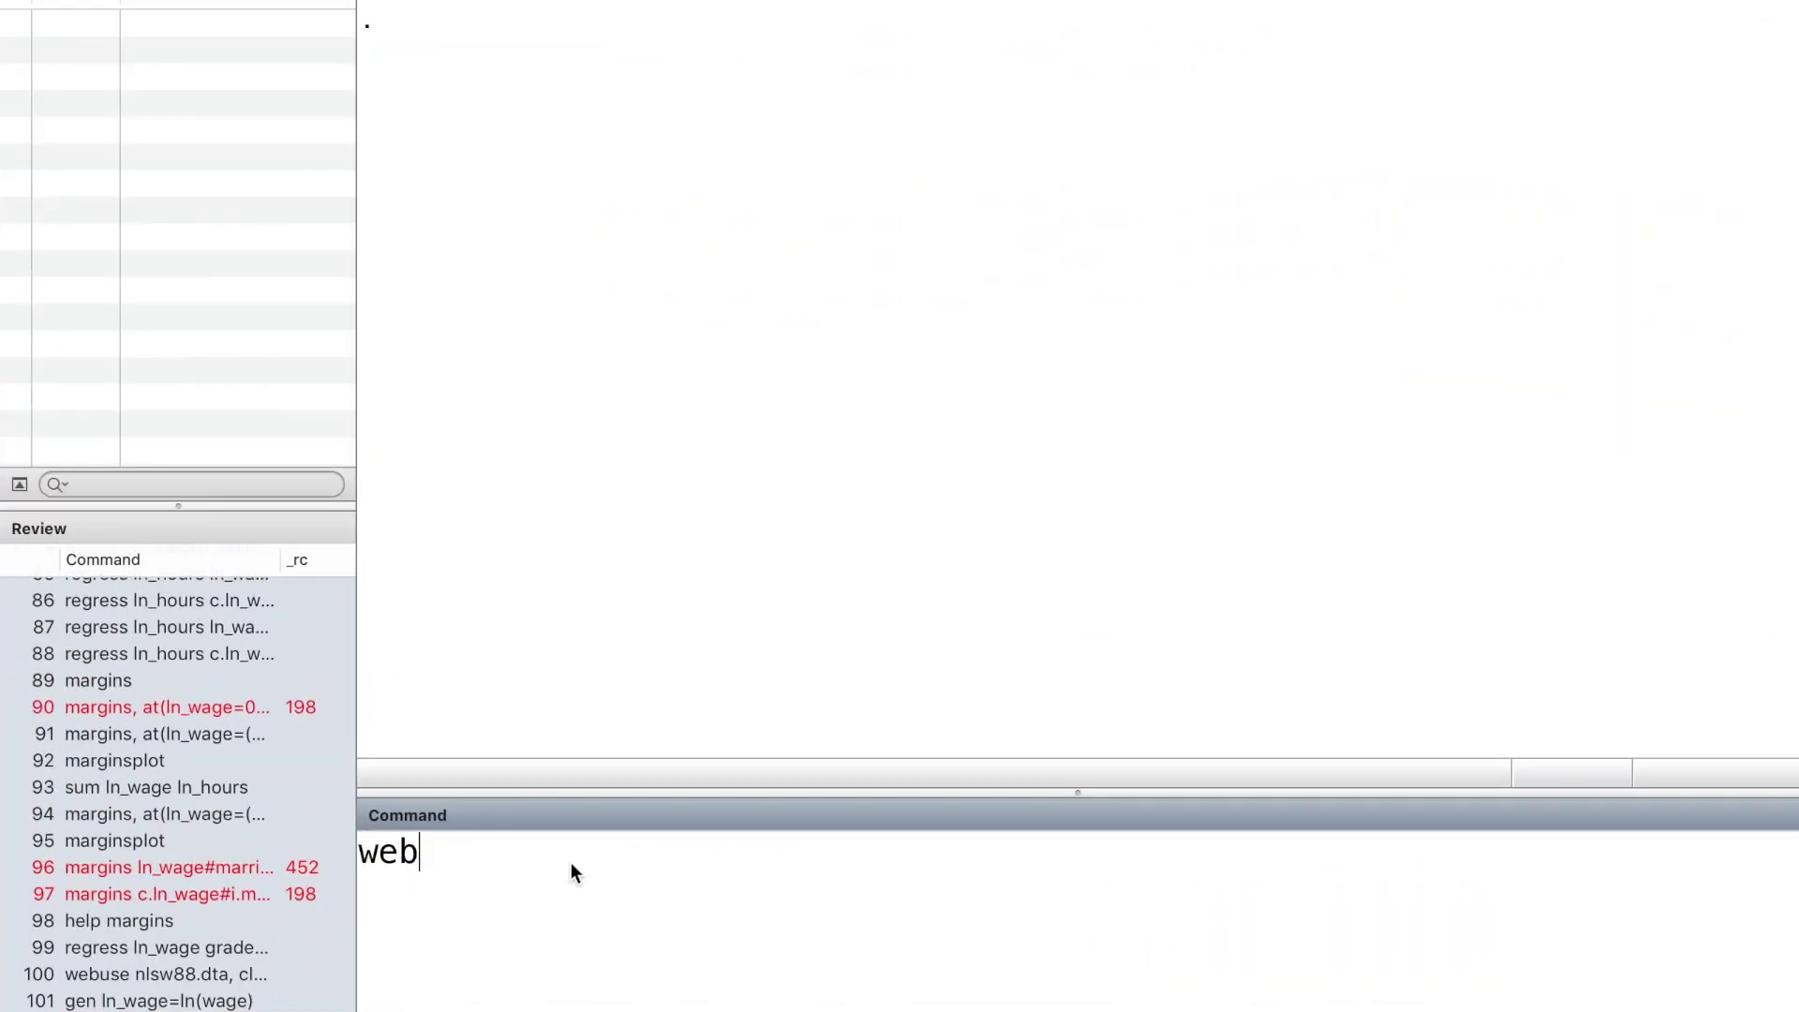
Load nlsw88.dta with clear and generate ln_wage as ln(wage).
type("nlsw88.dta,")
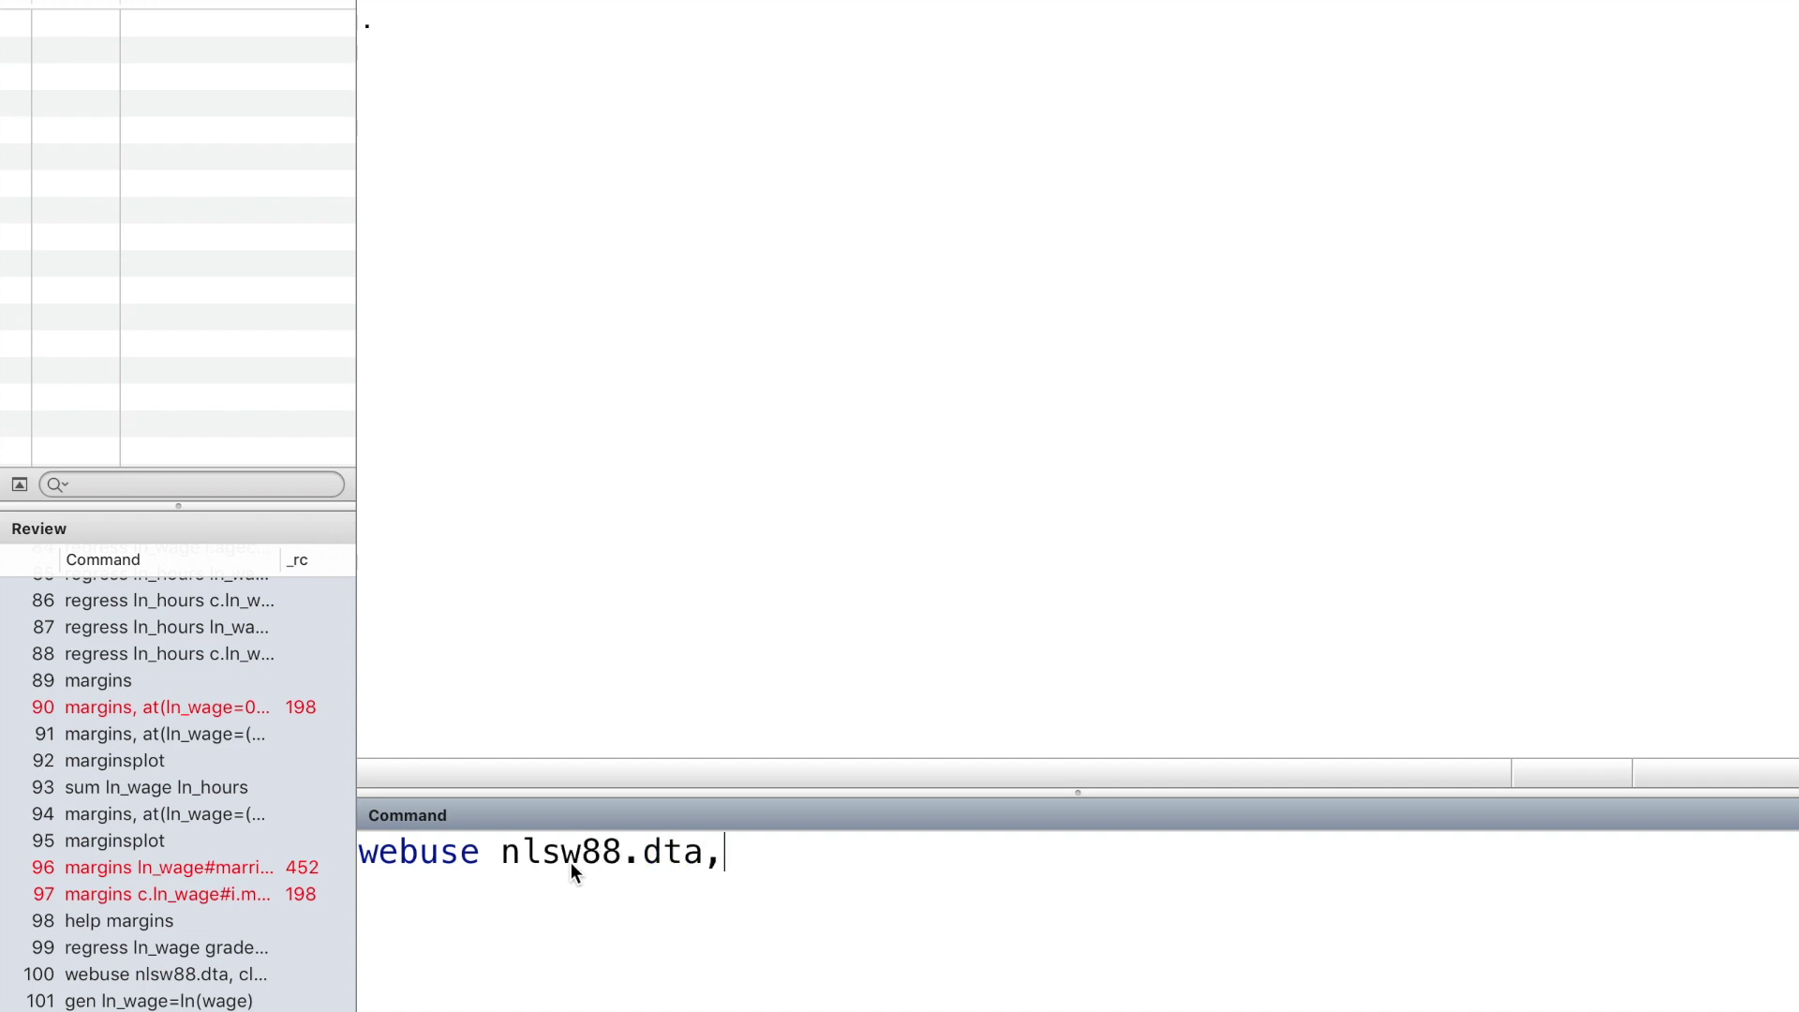
type(" clear")
key("Return")
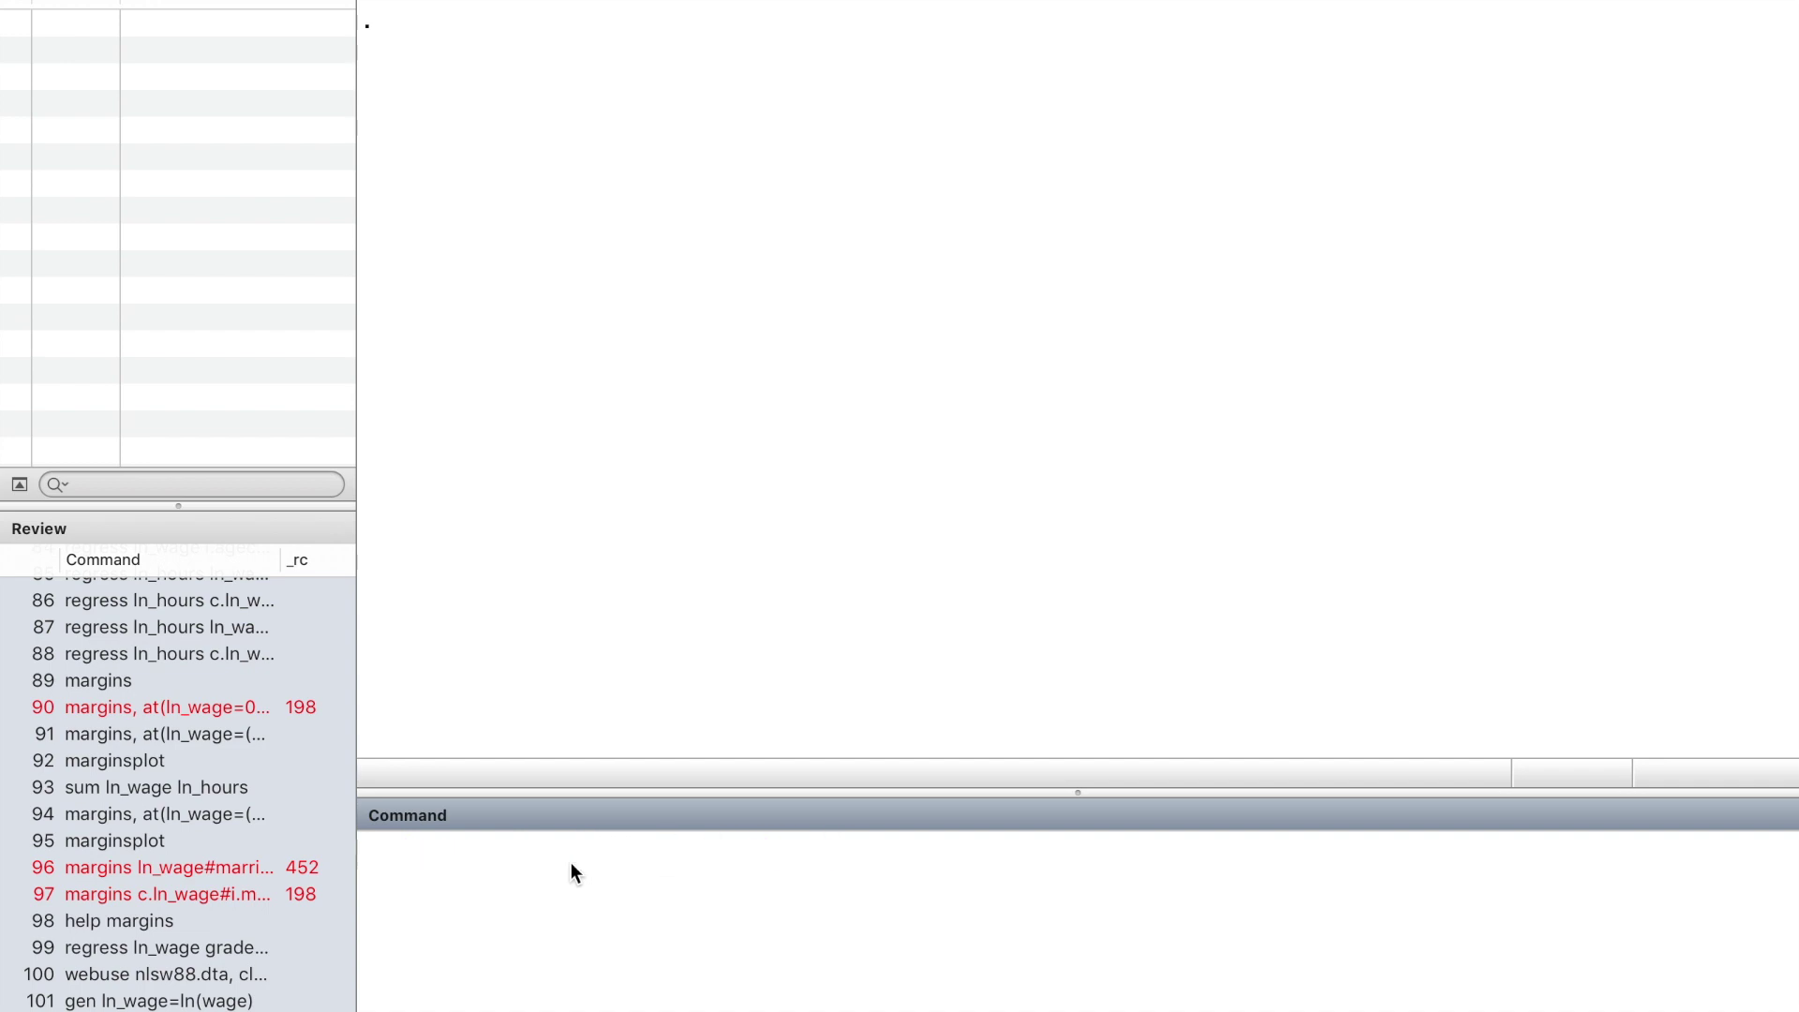
type("gen ln_w")
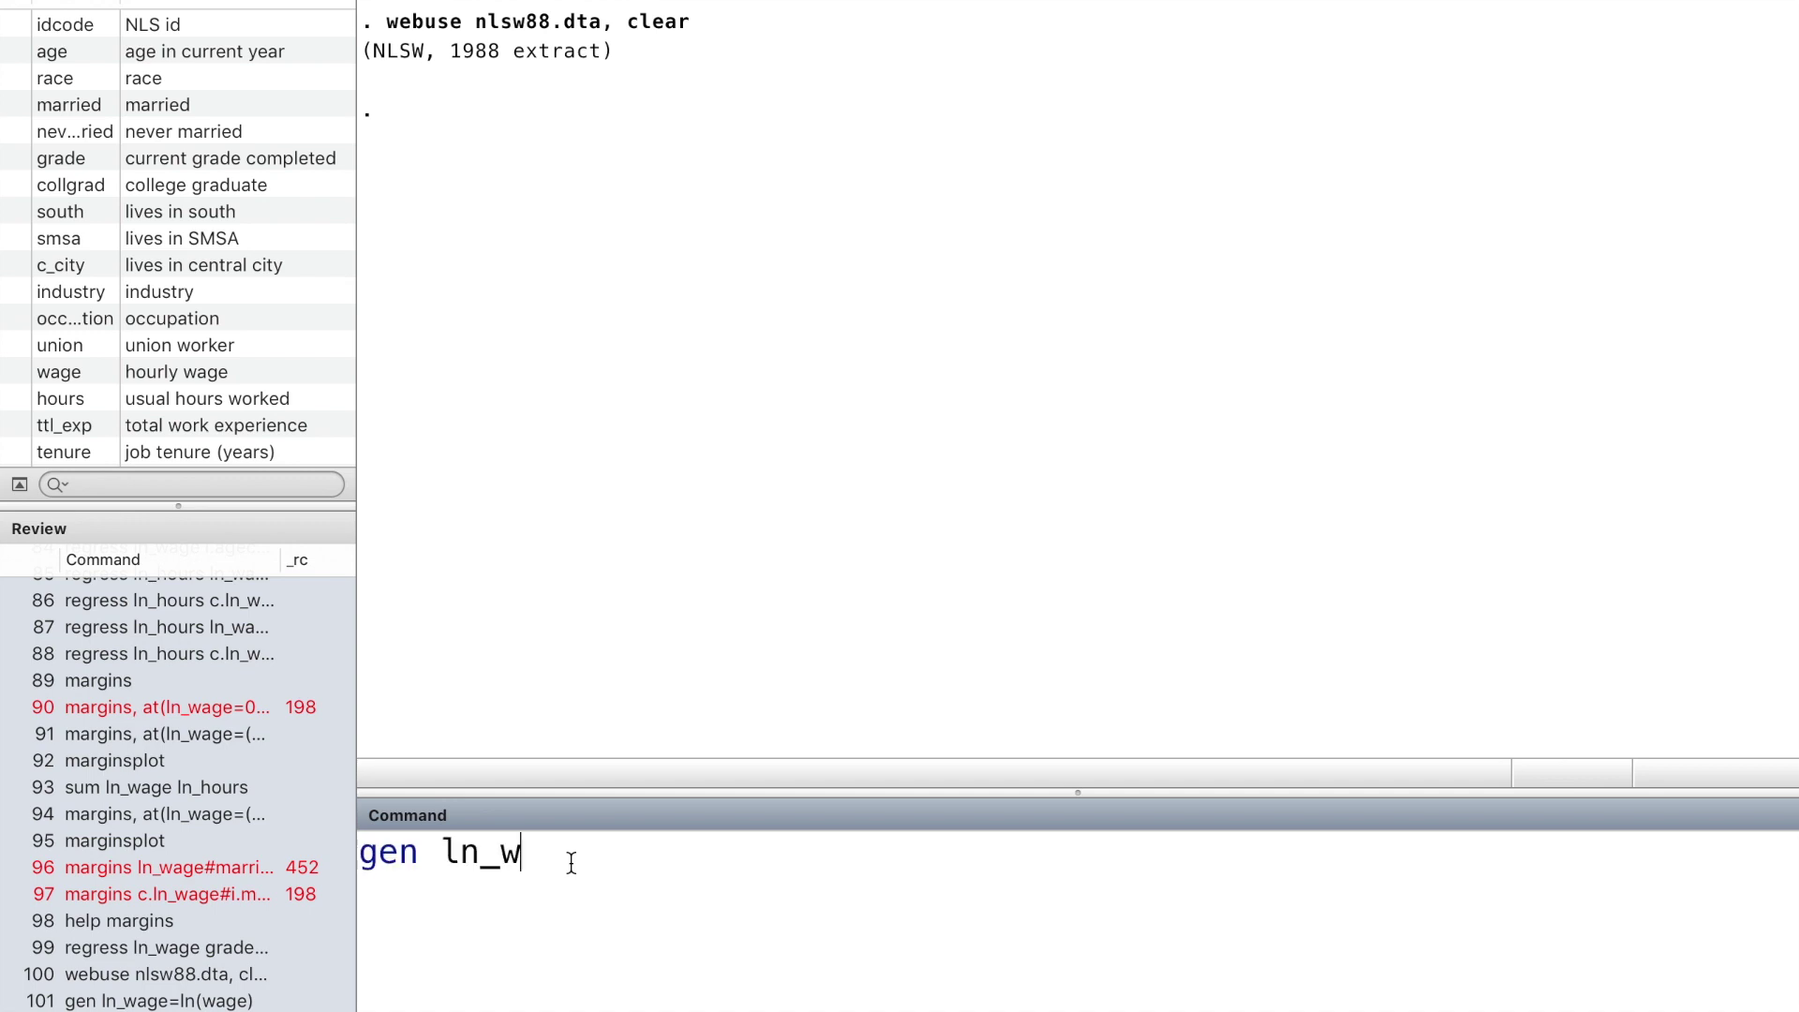
type("age=ln()")
double_click(71, 374)
left_click(796, 870)
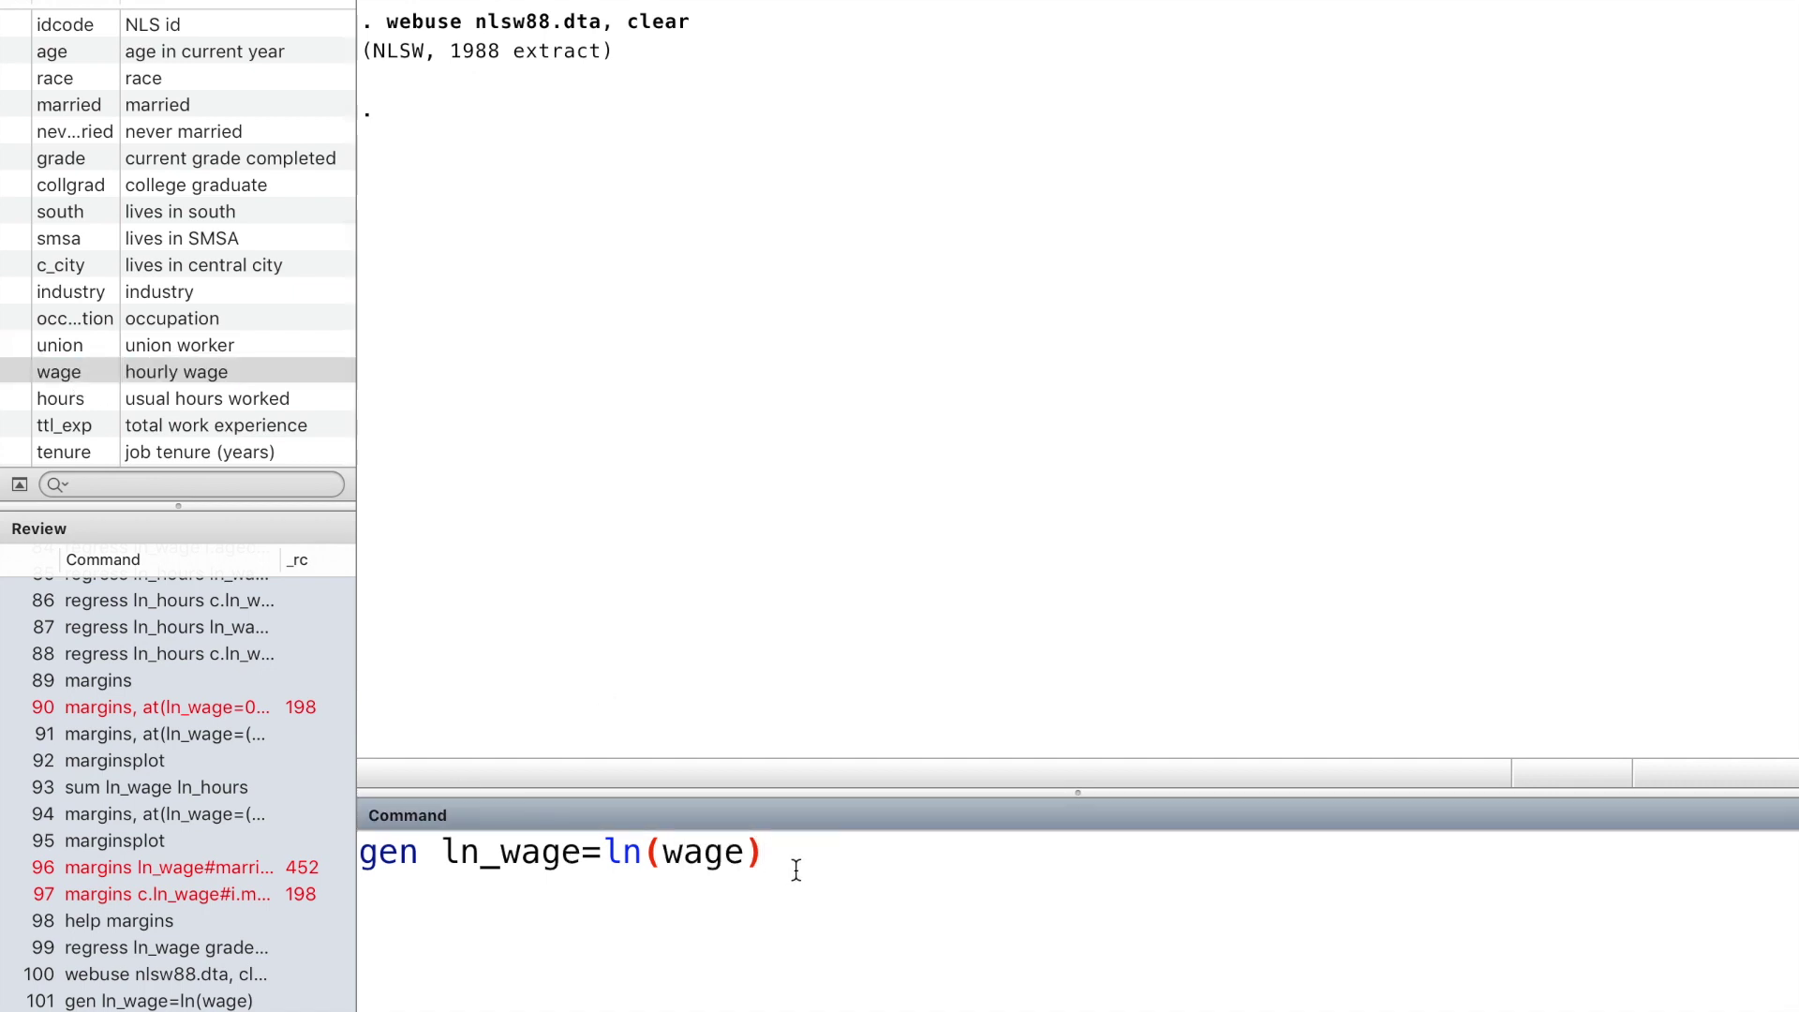
key("Return")
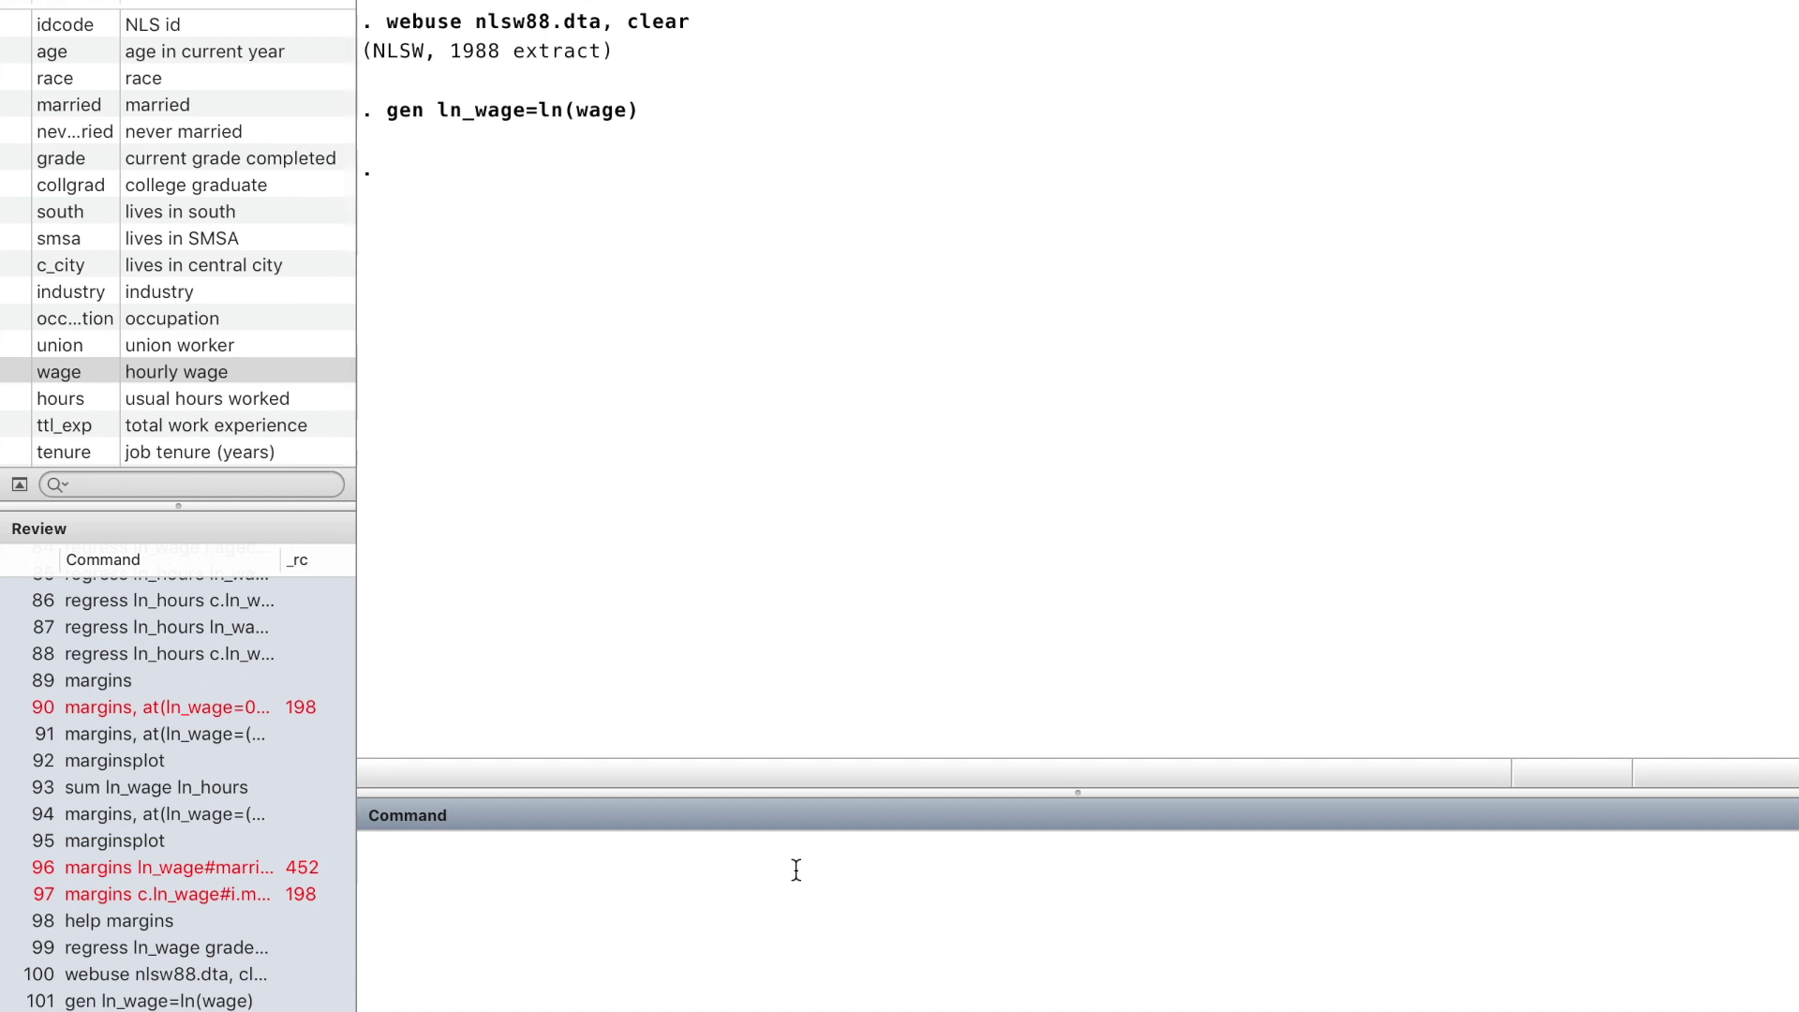
type("label var")
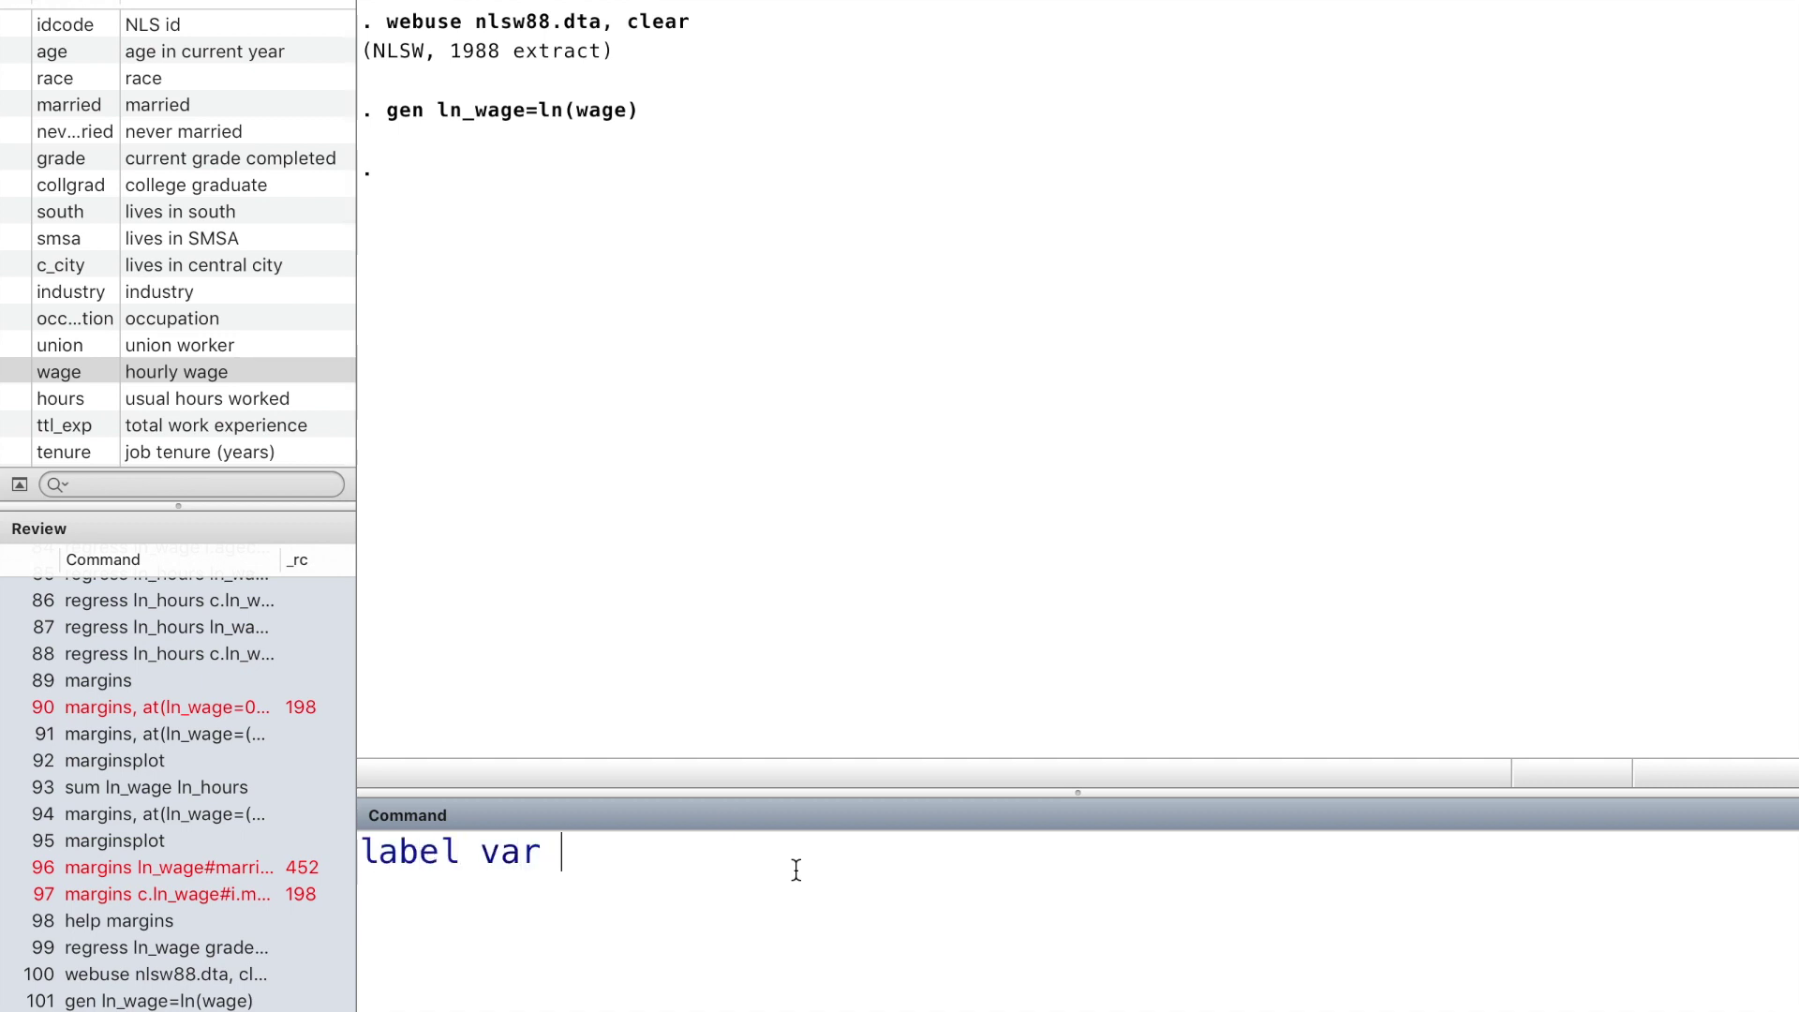
Label ln_wage as "the log of wage".
scroll(177, 390, "down", 1)
left_click(104, 461)
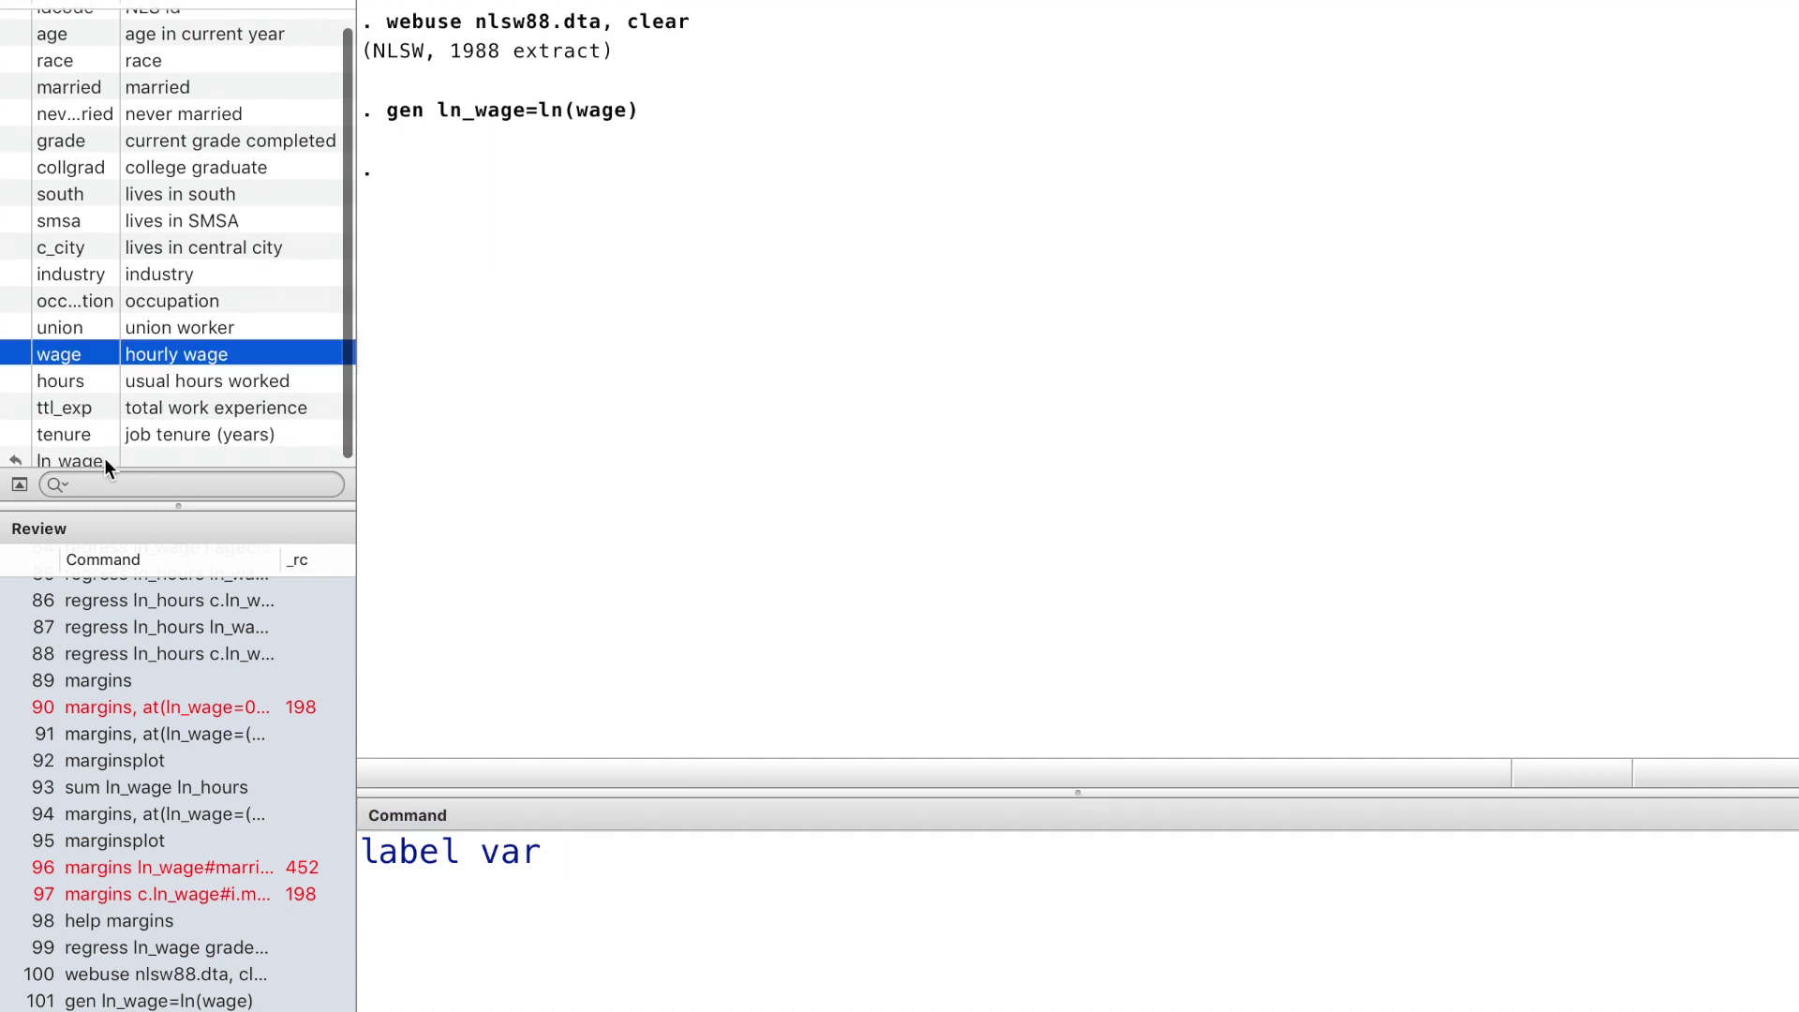
double_click(104, 461)
left_click(898, 849)
type("\"")
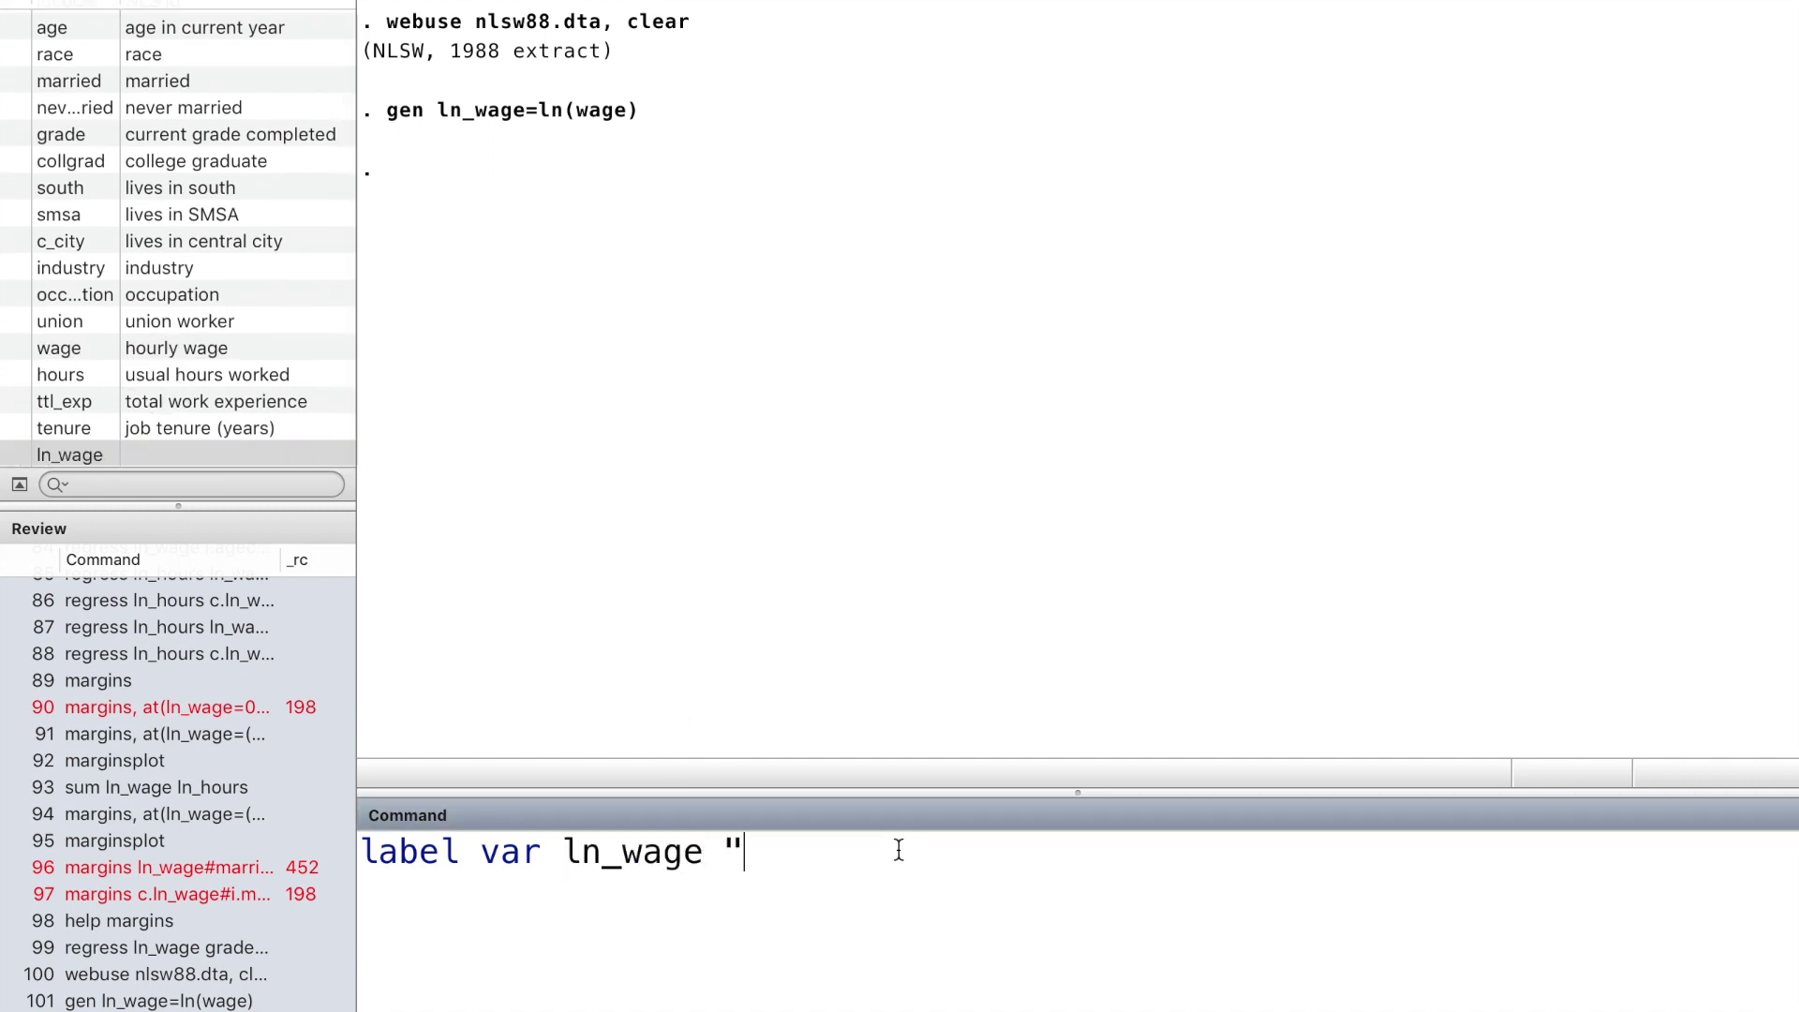
type("\"")
key("Left")
type("the log of wage")
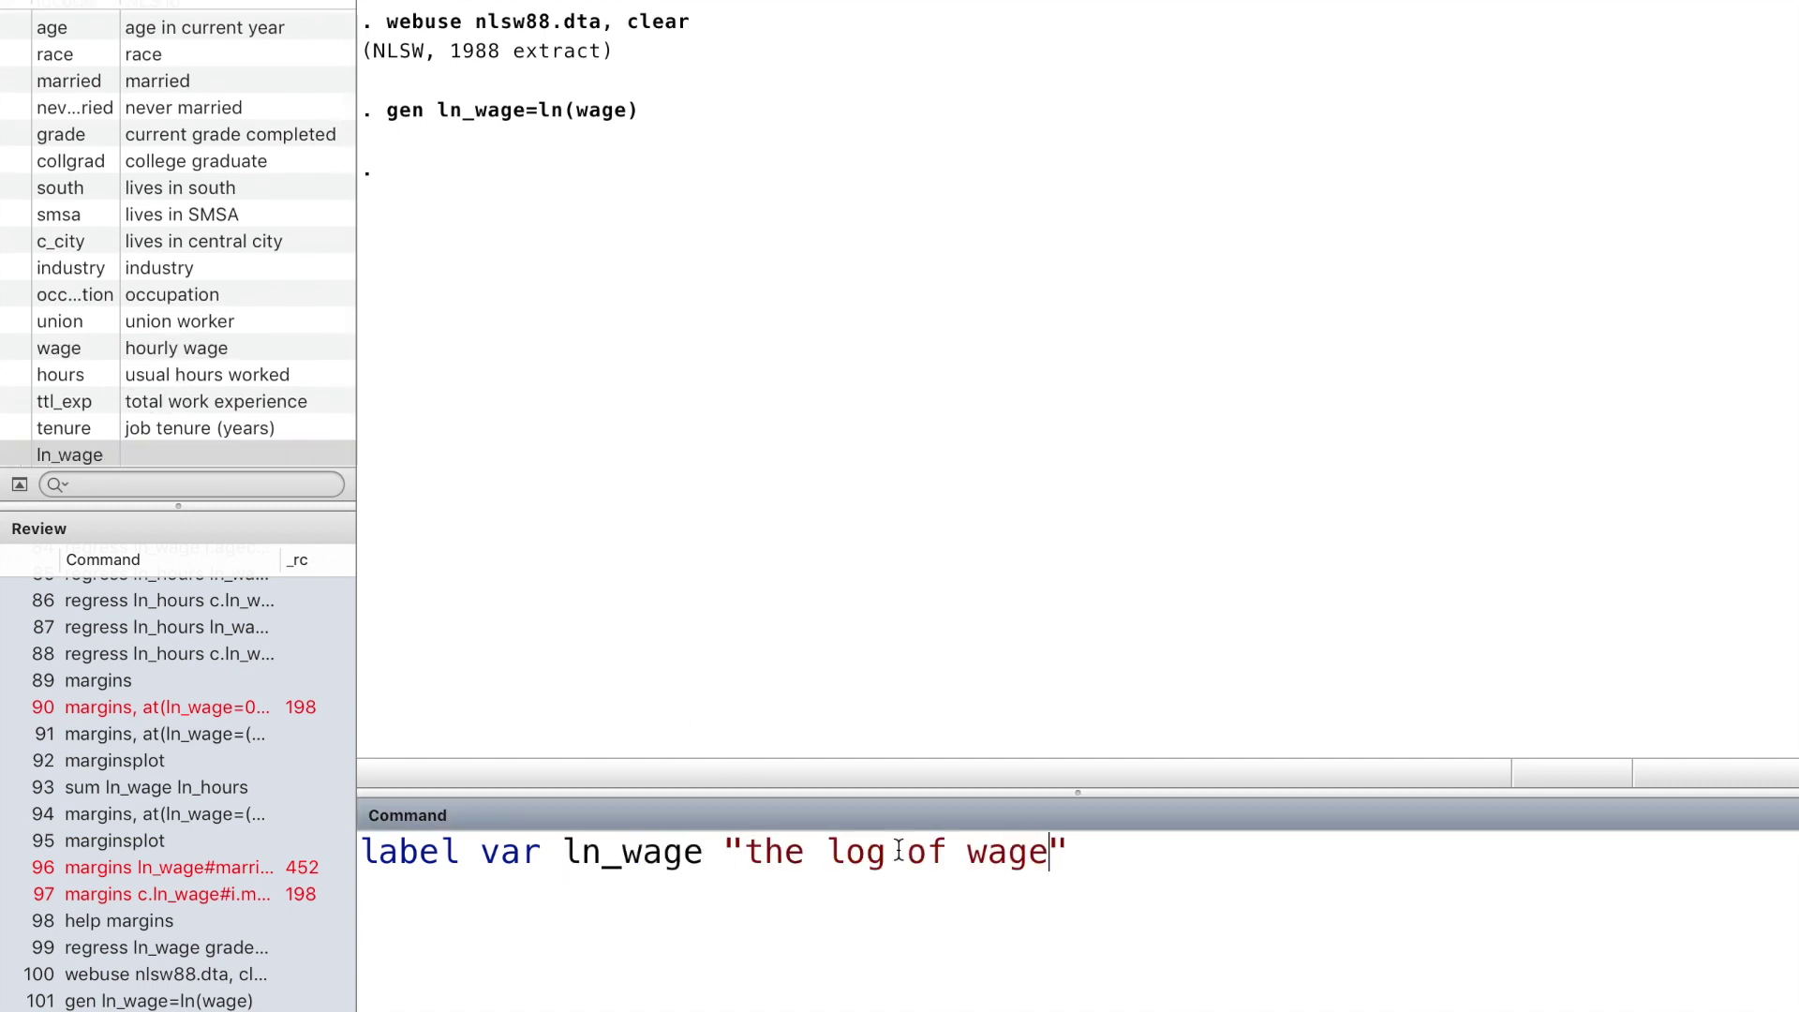
key("Return")
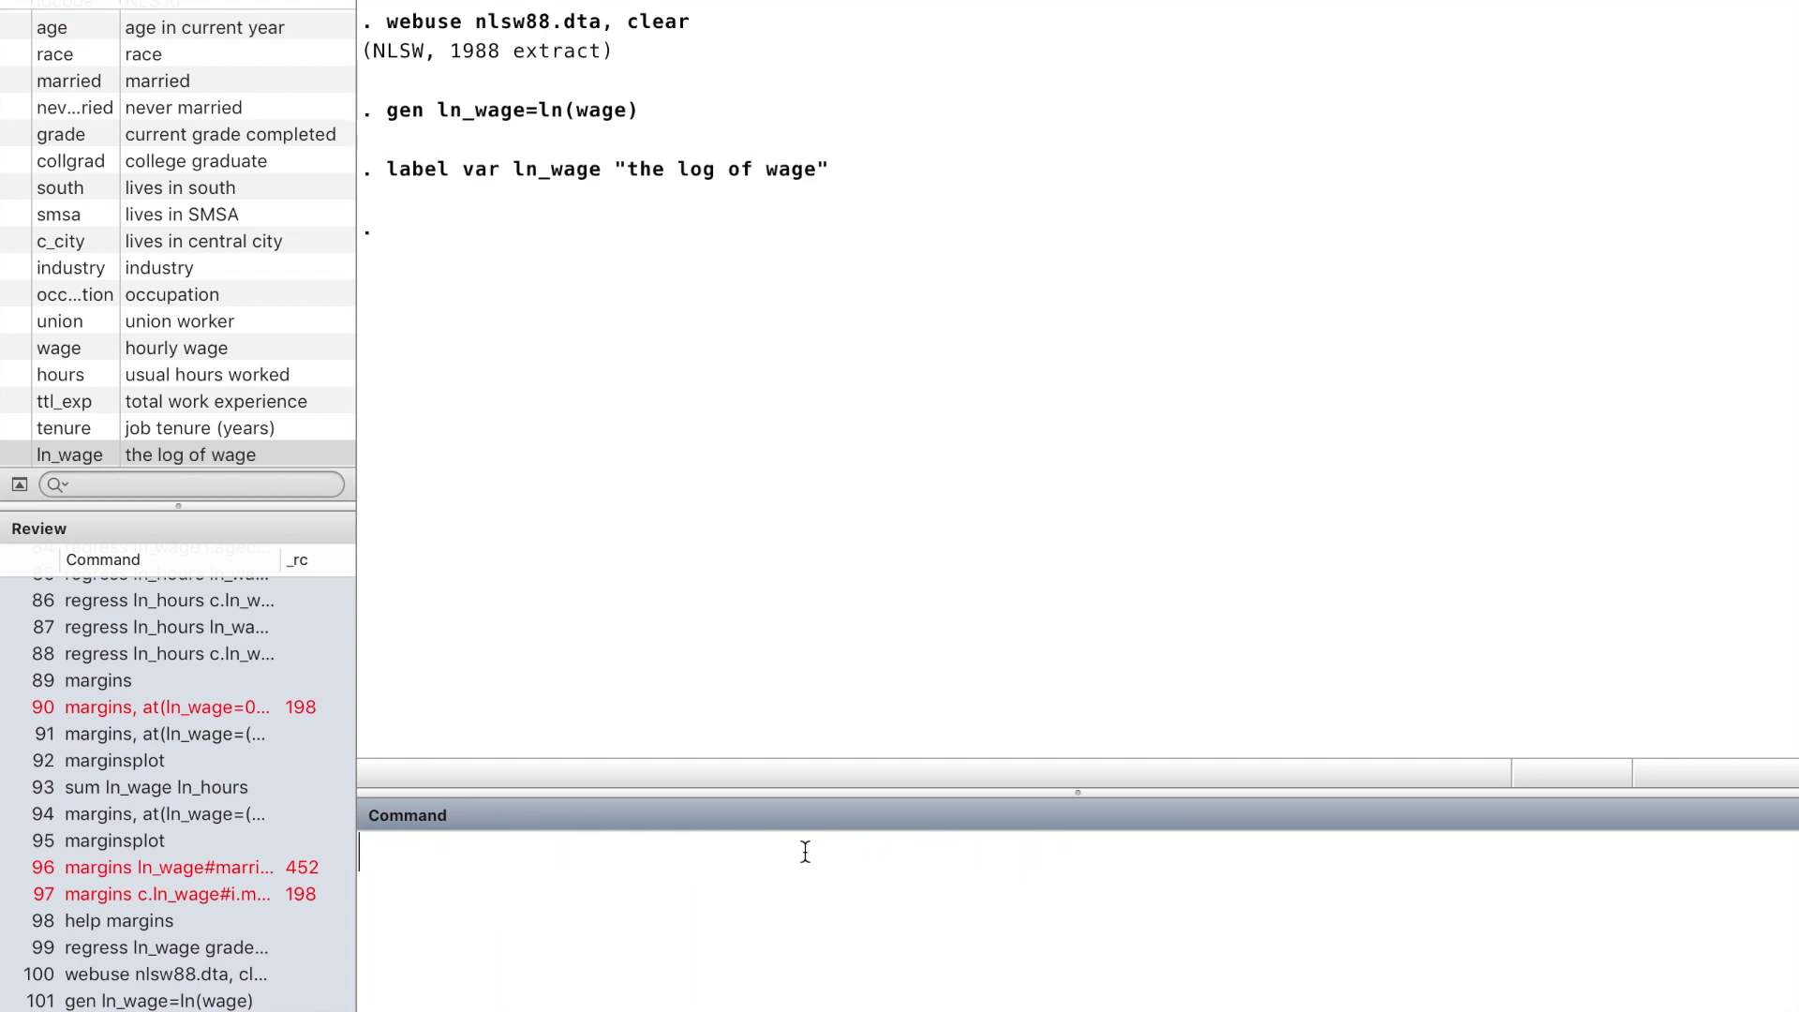
Describe ln_wage, grade and union.
type("describe")
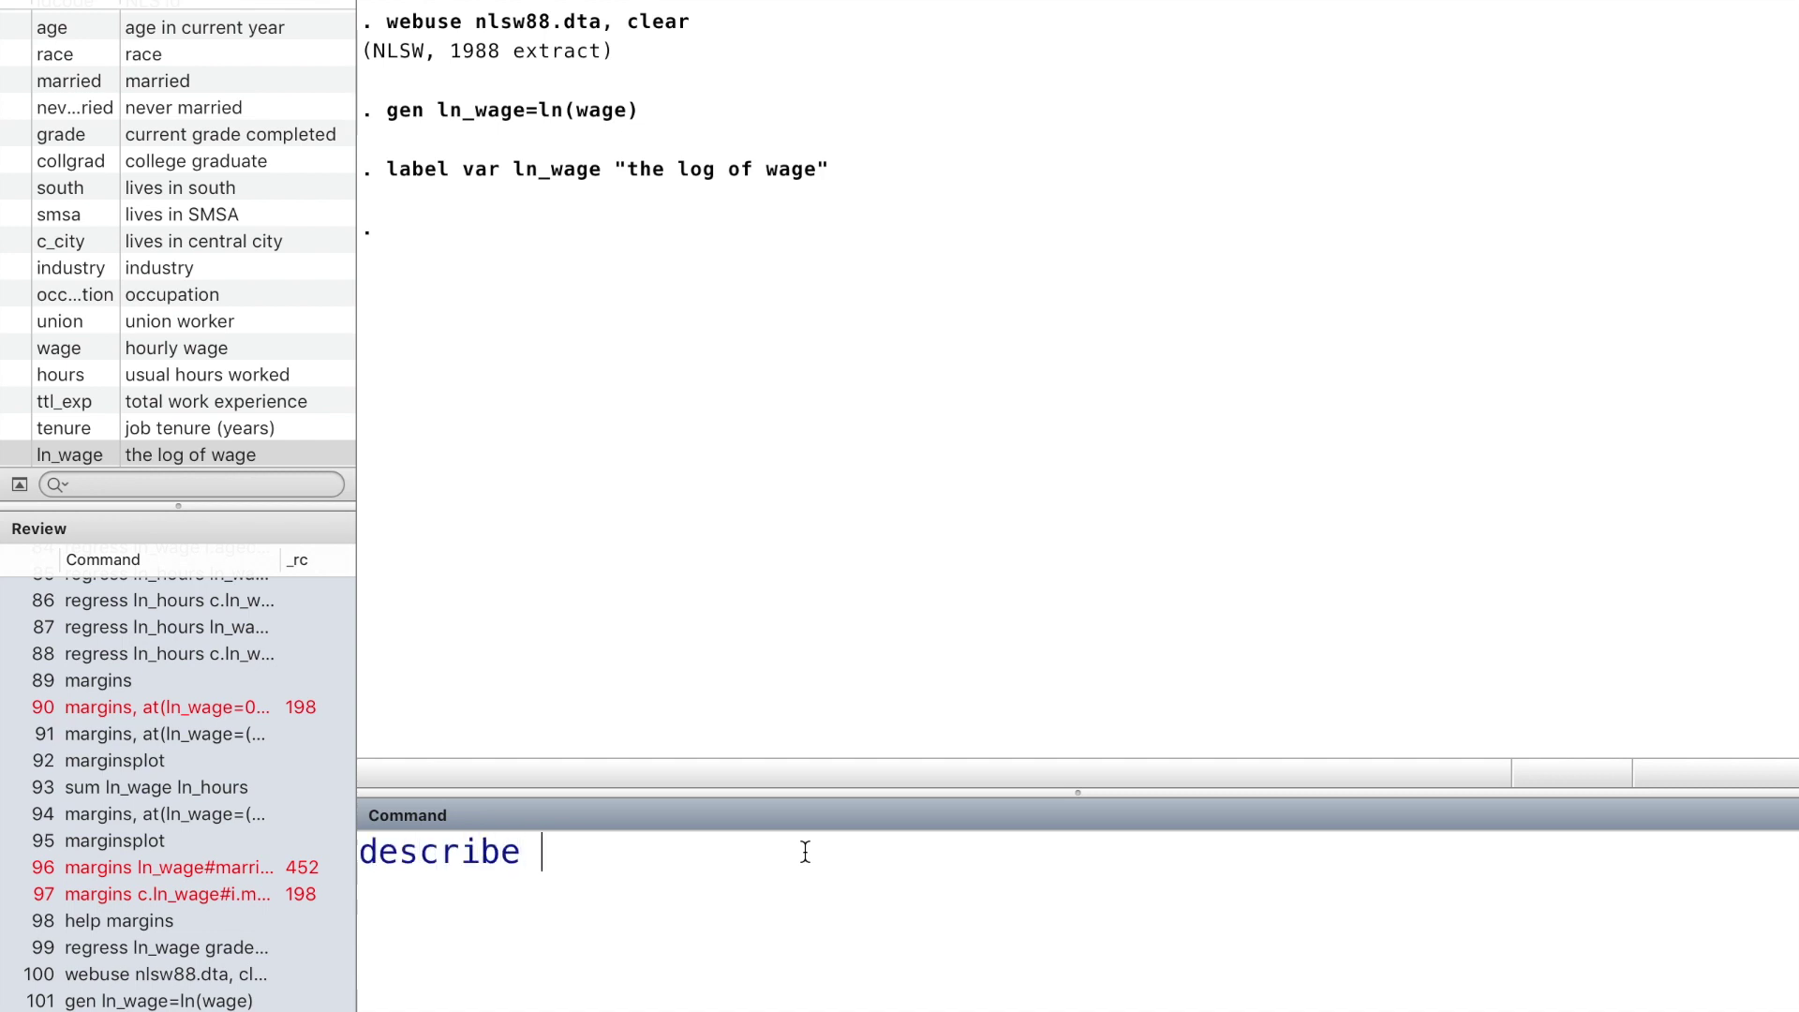
double_click(93, 450)
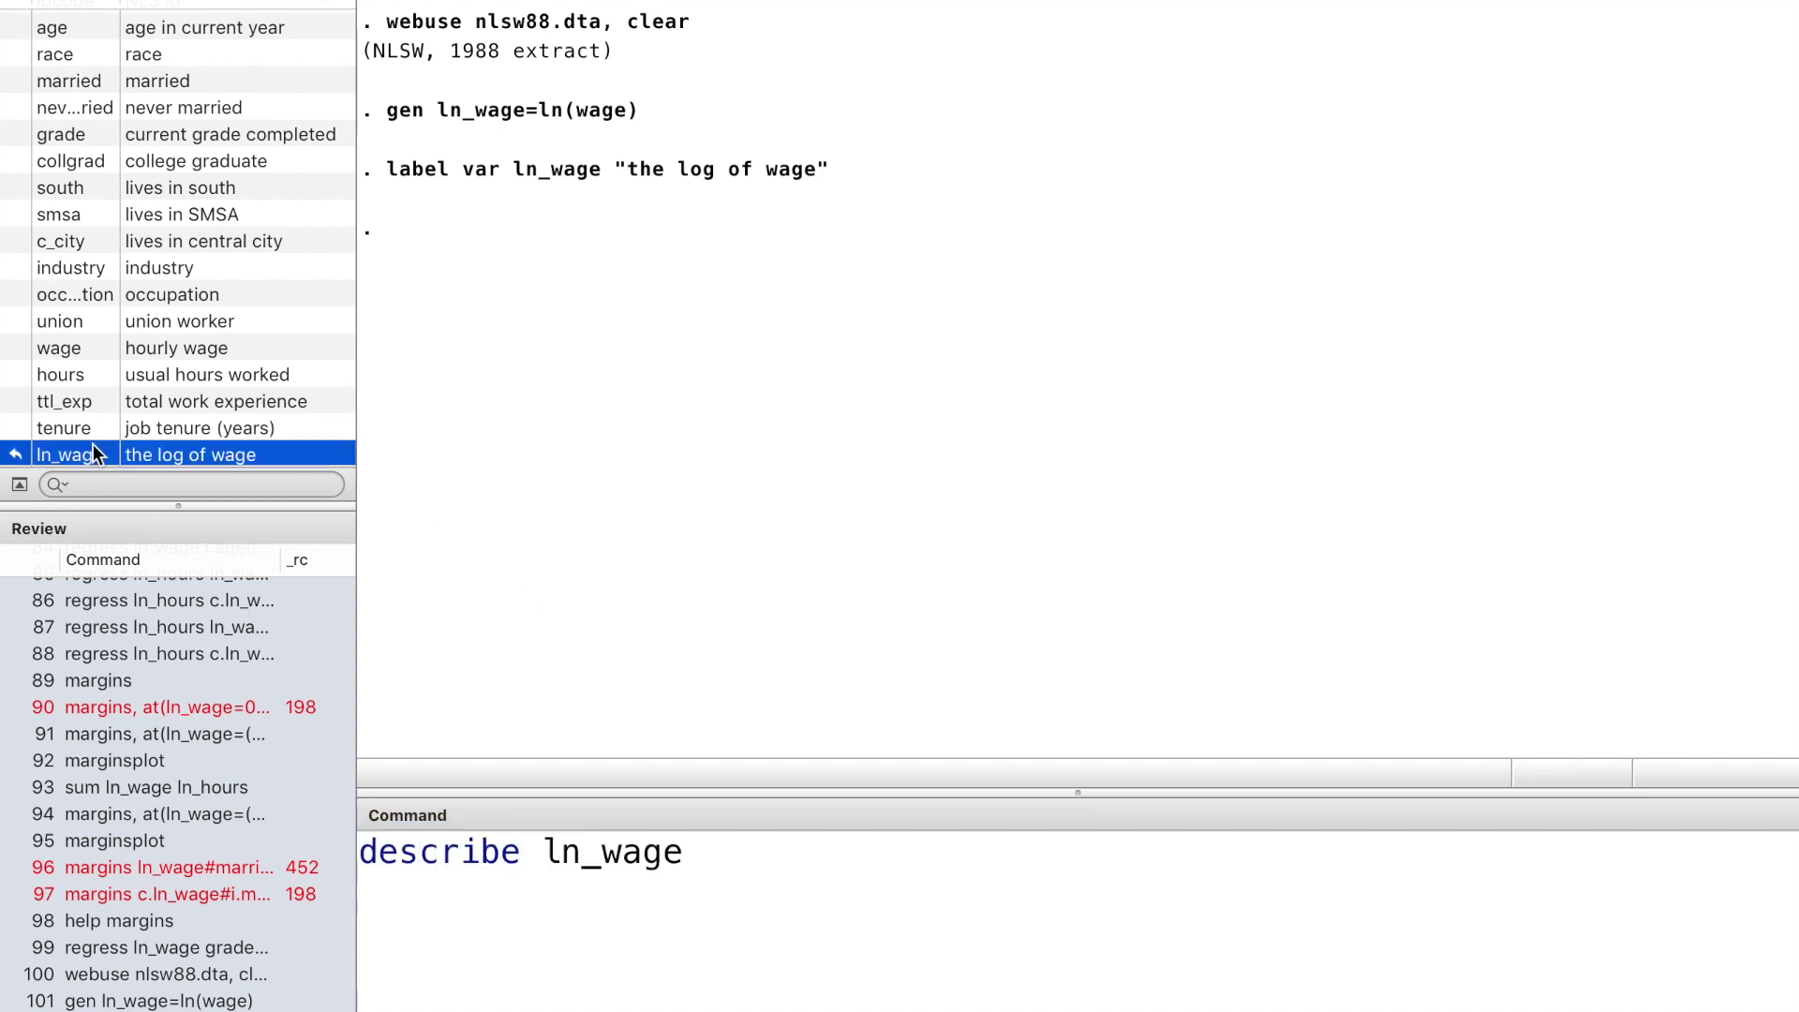
double_click(93, 134)
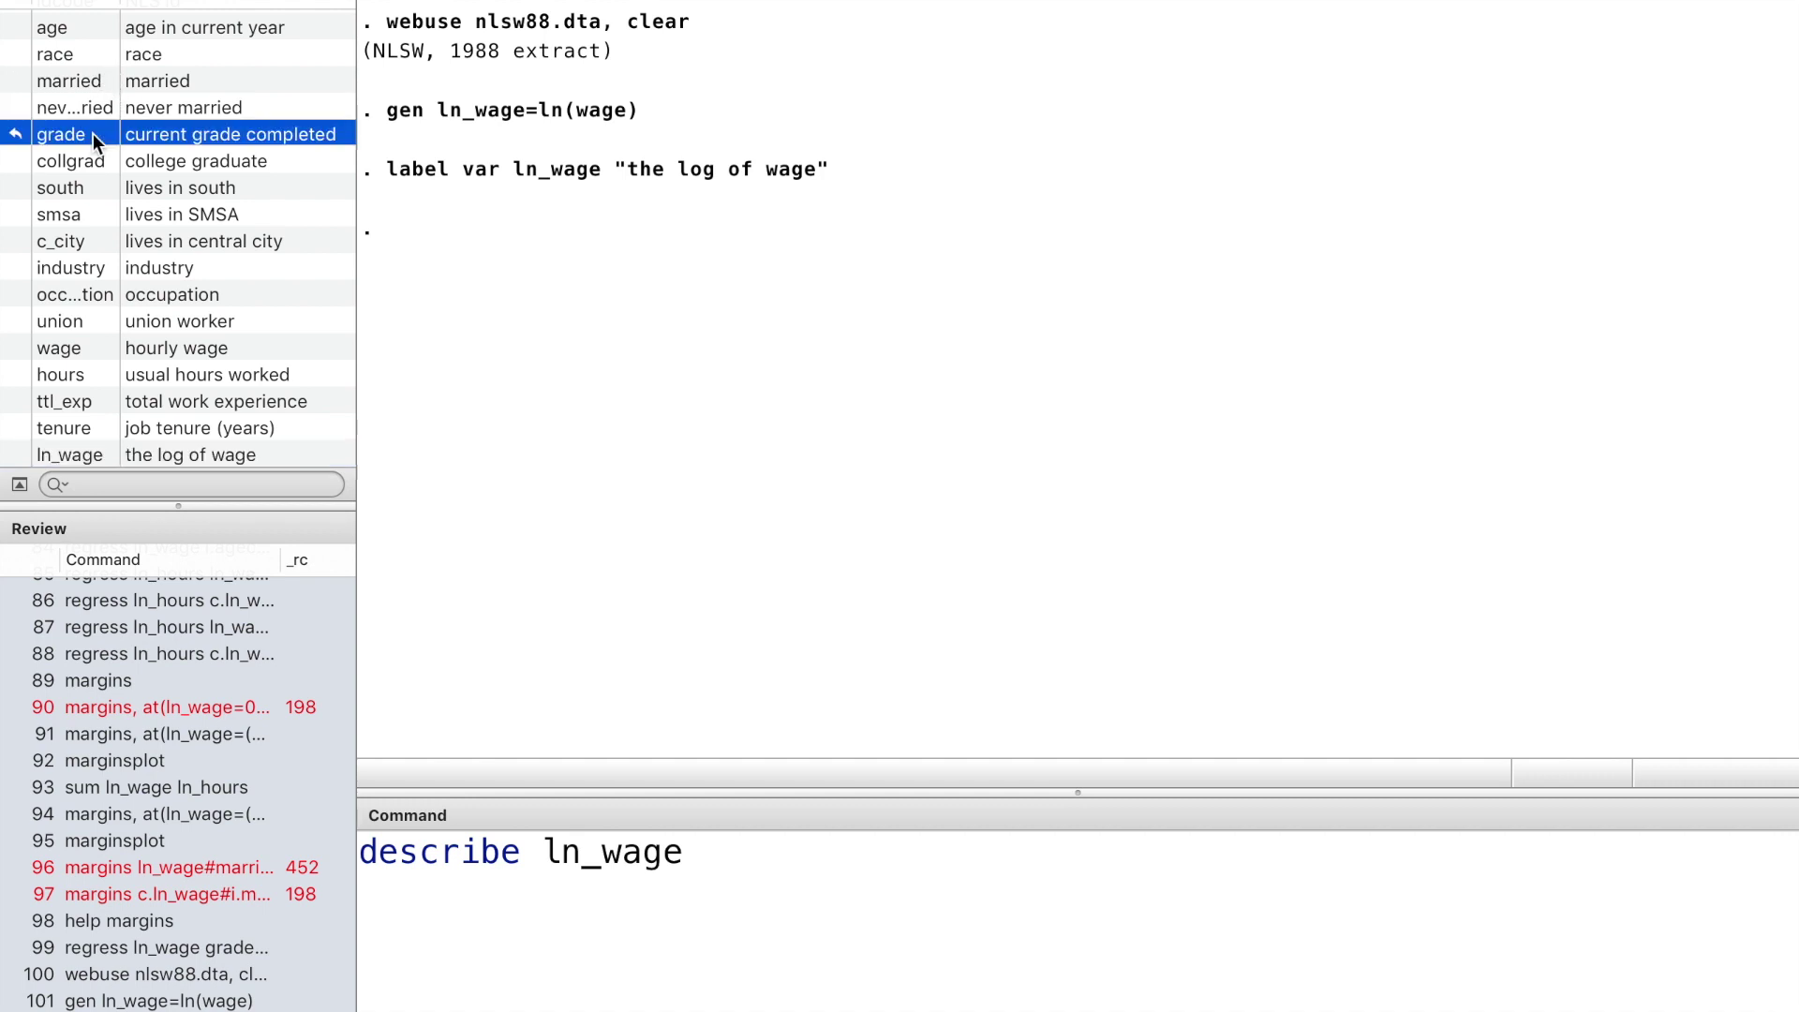
double_click(93, 324)
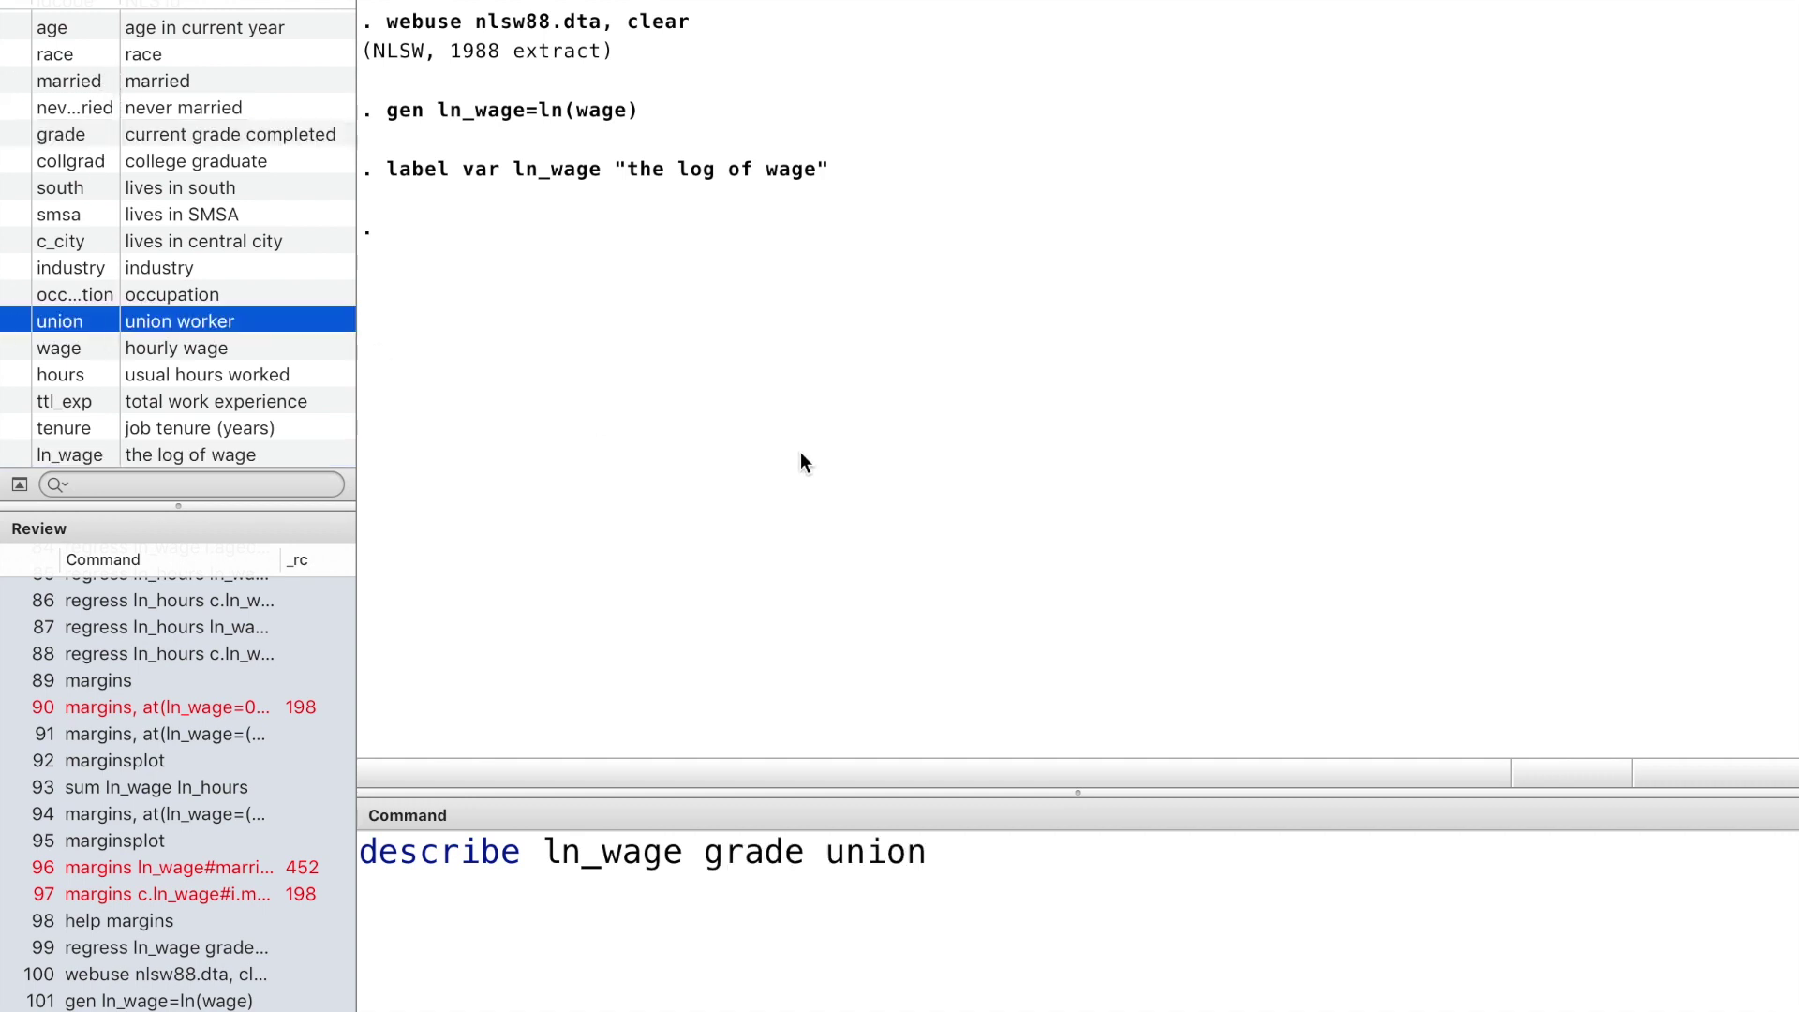
key("Return")
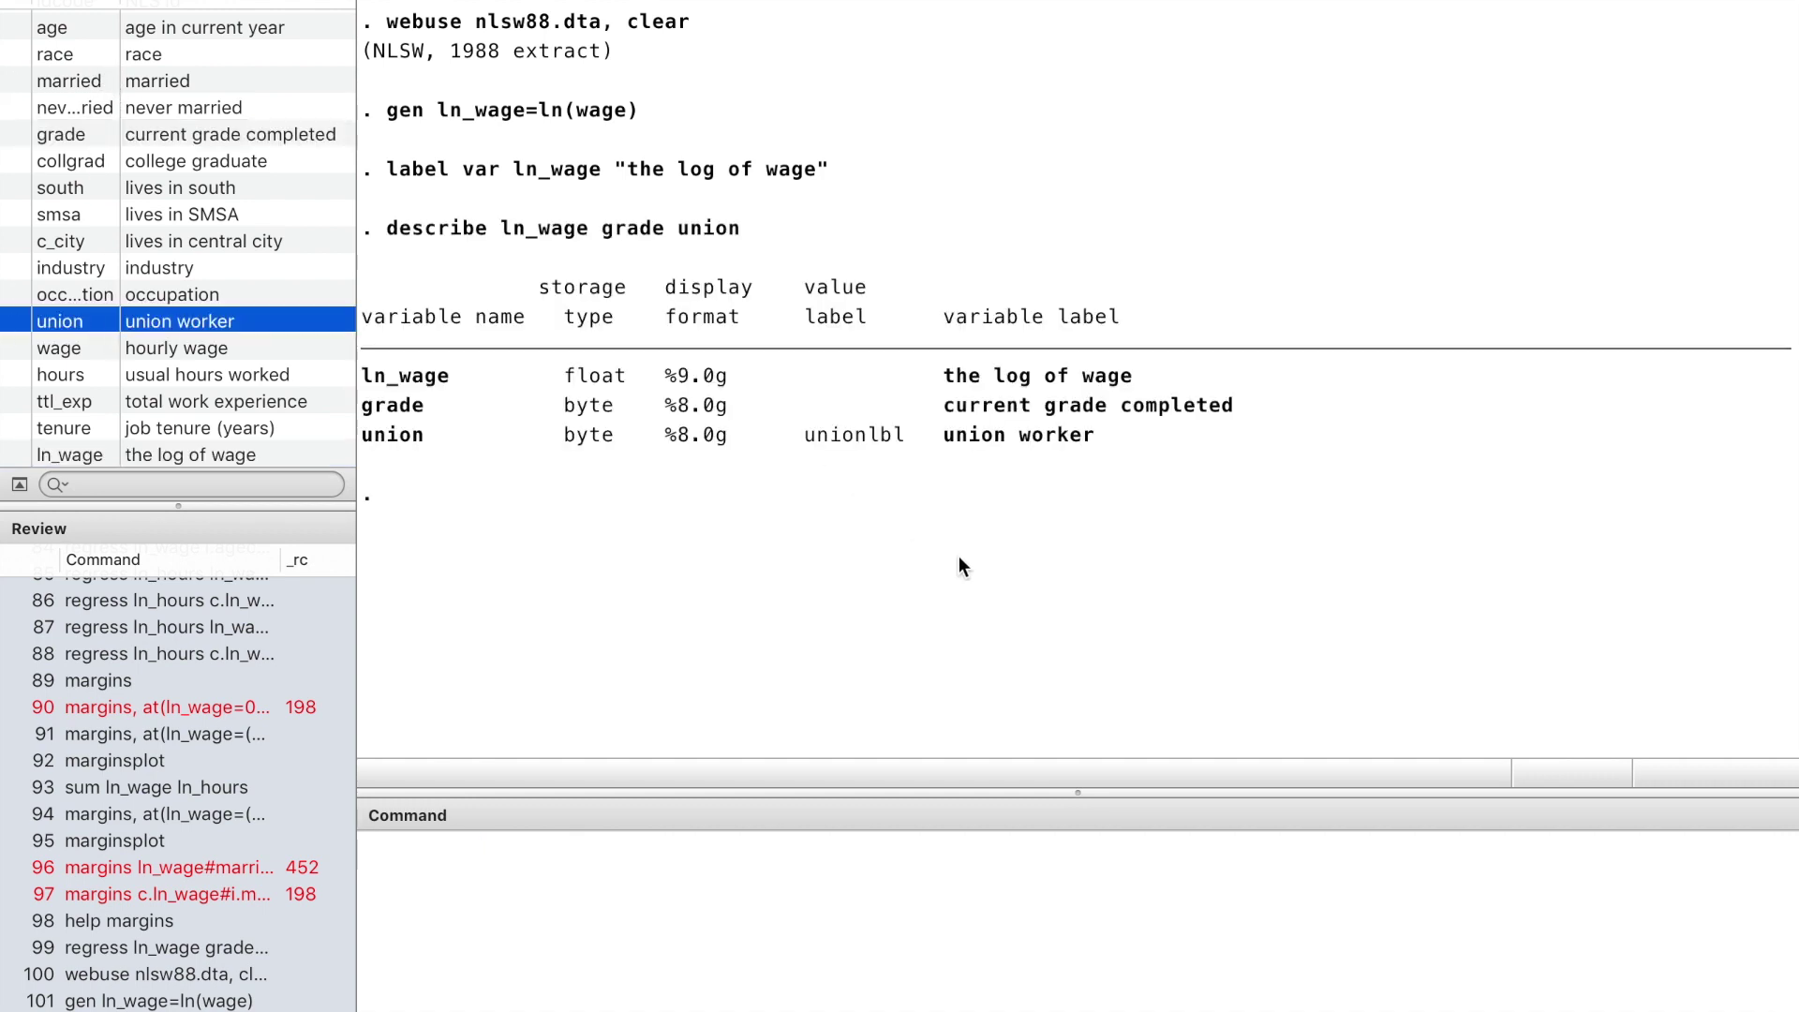
left_click(593, 859)
type("sum")
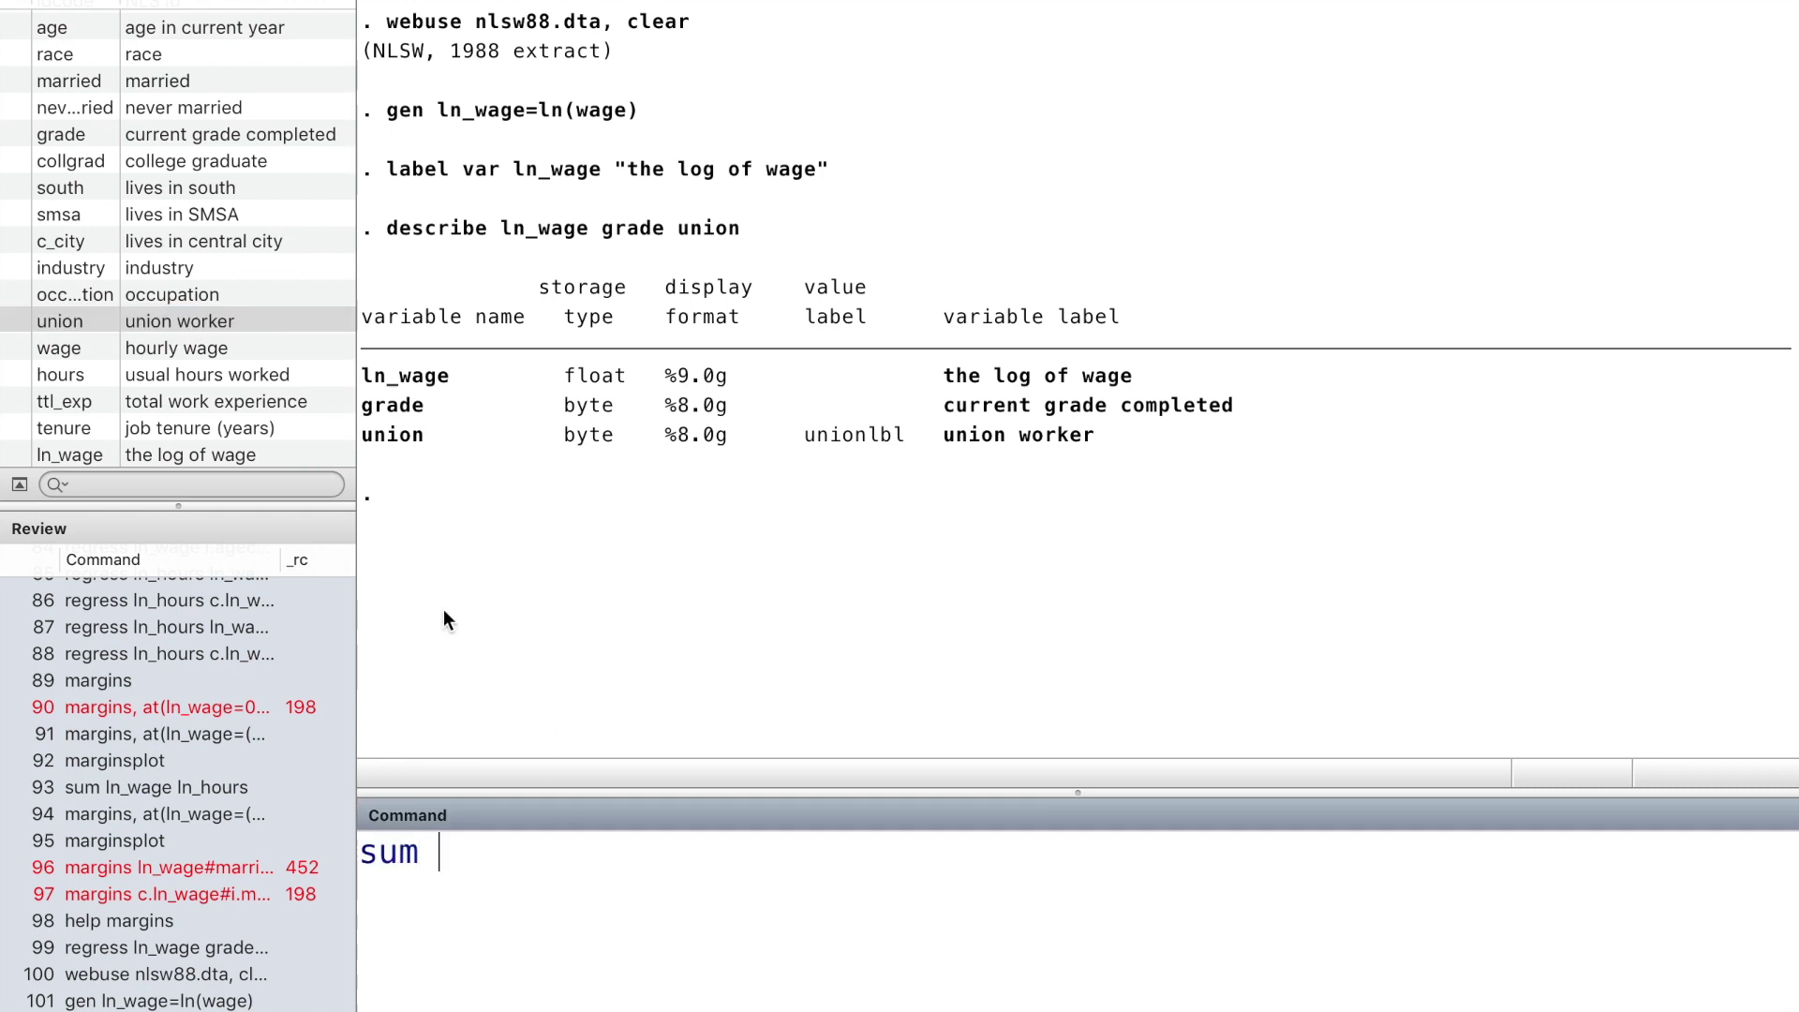
Summarize ln_wage, grade and union.
double_click(88, 455)
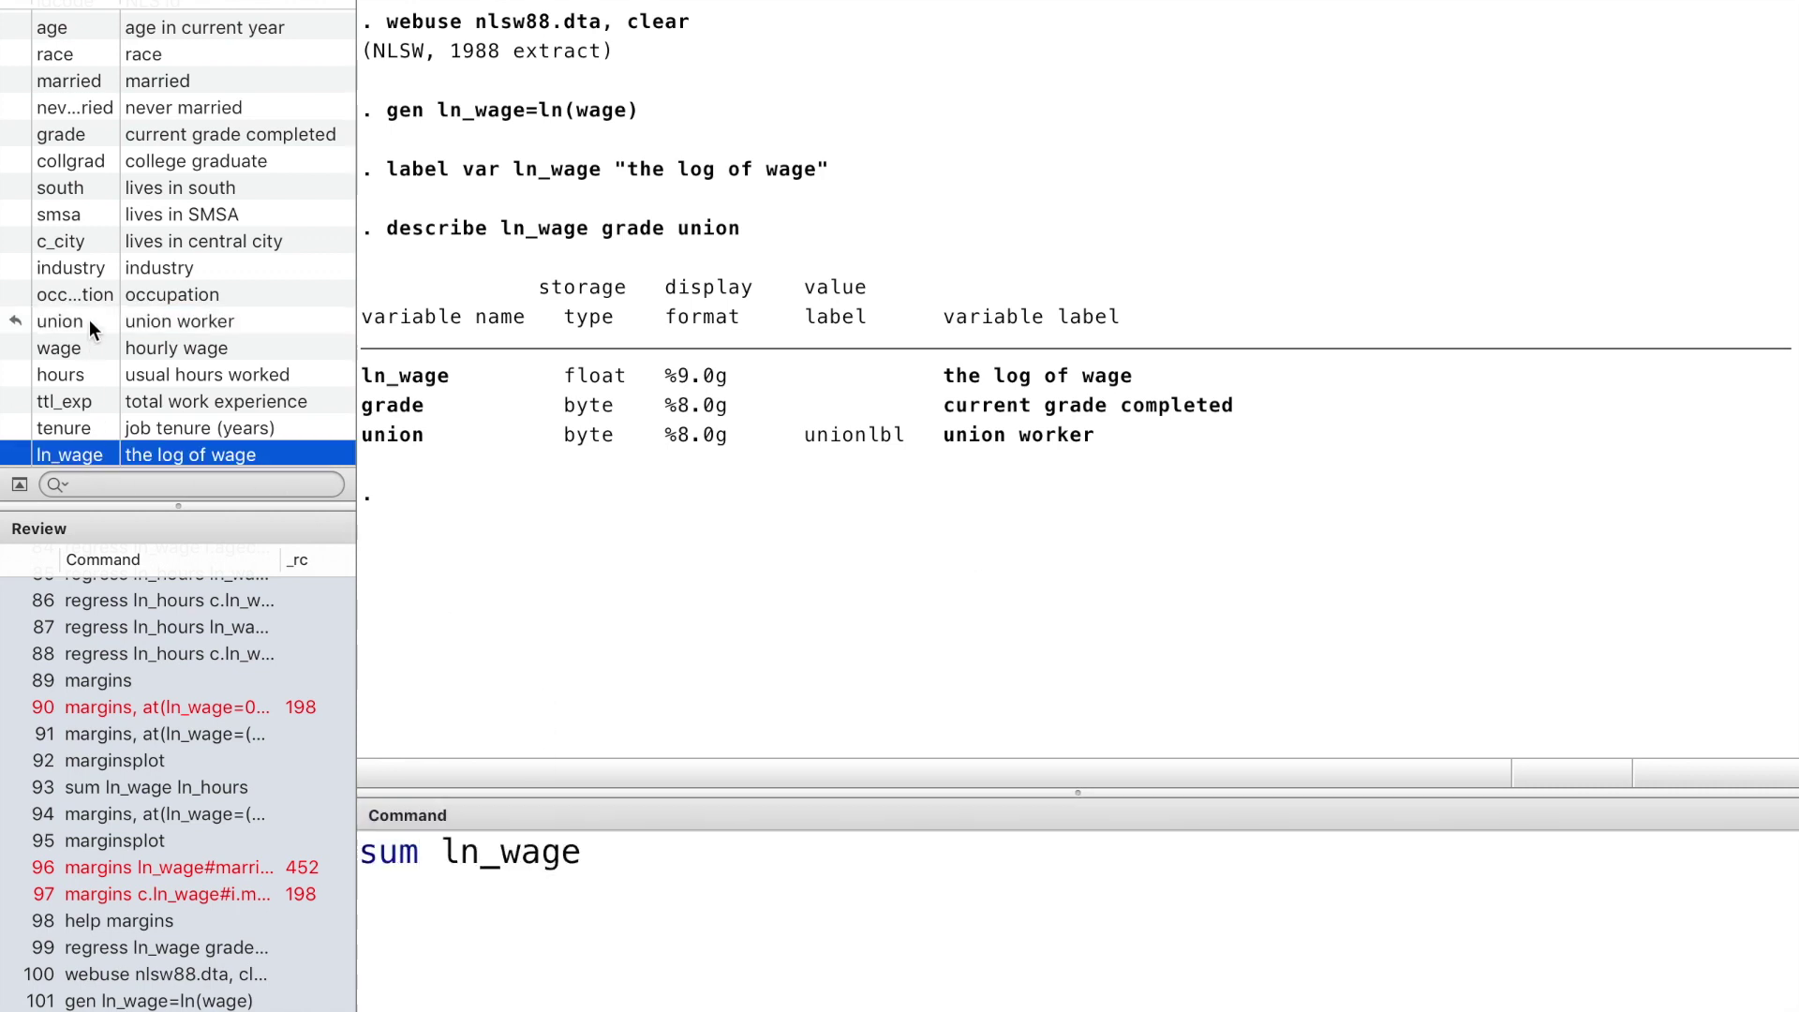
double_click(87, 134)
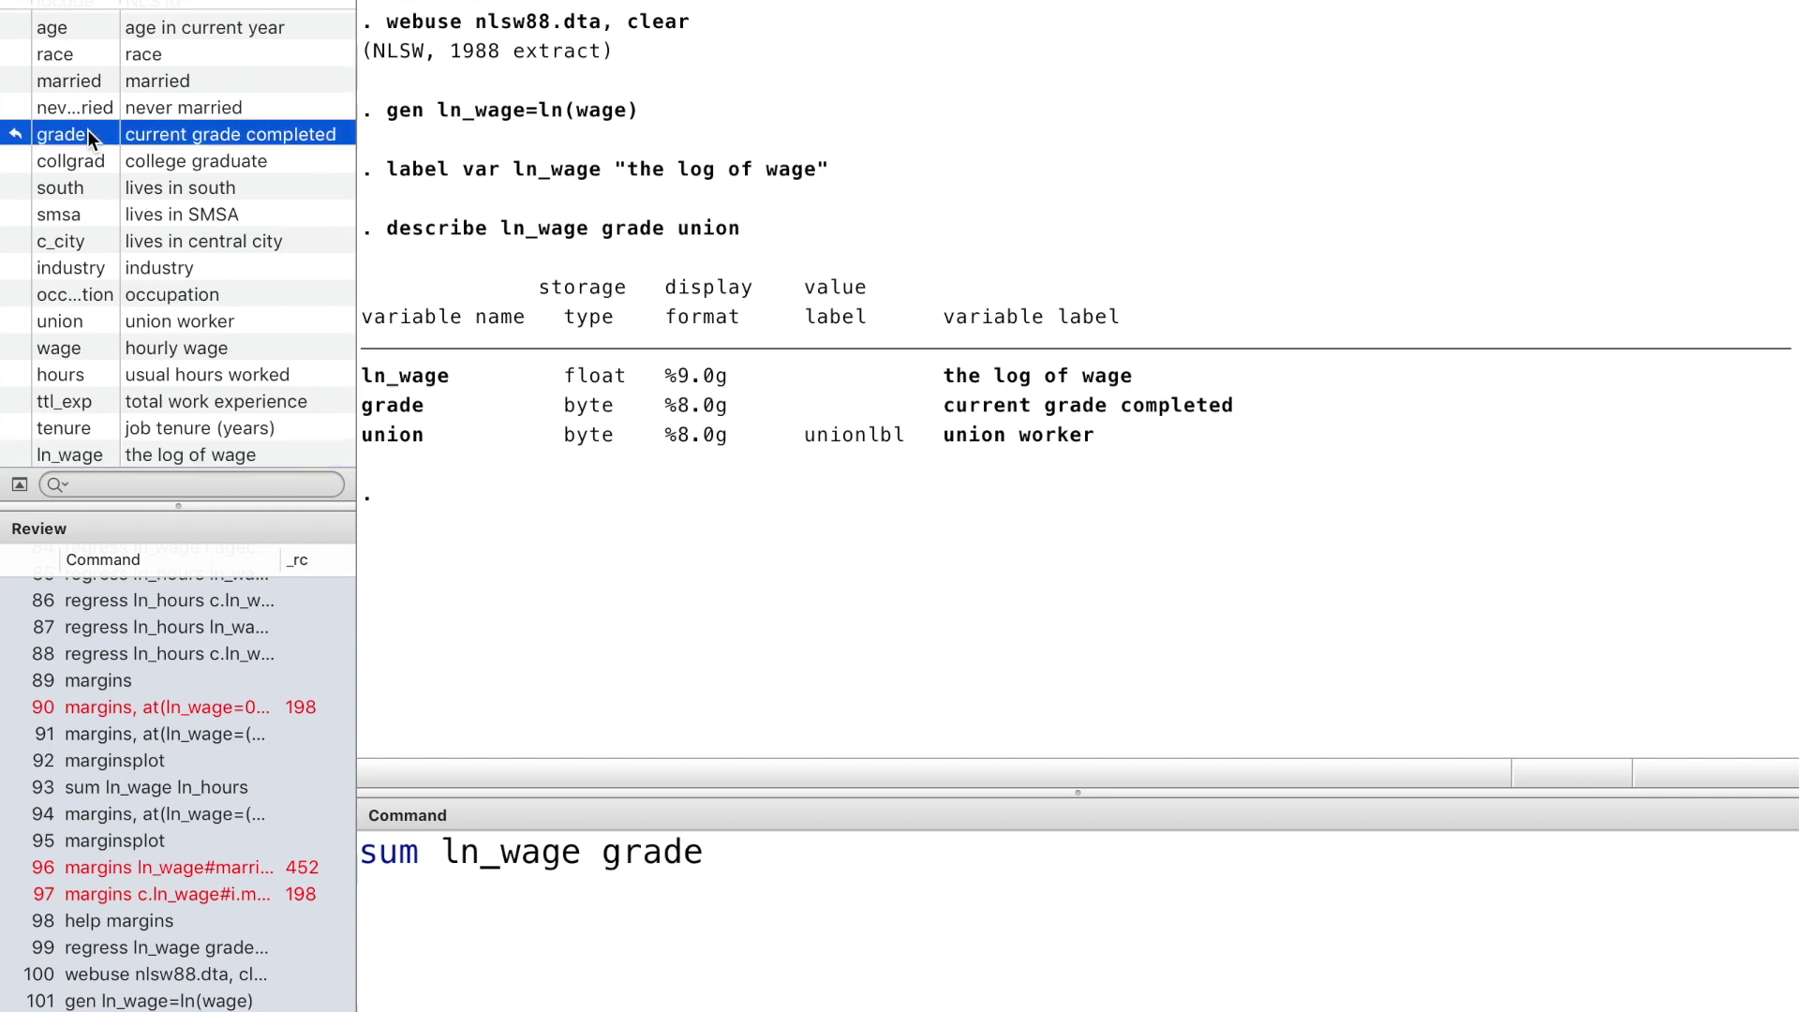
left_click(91, 321)
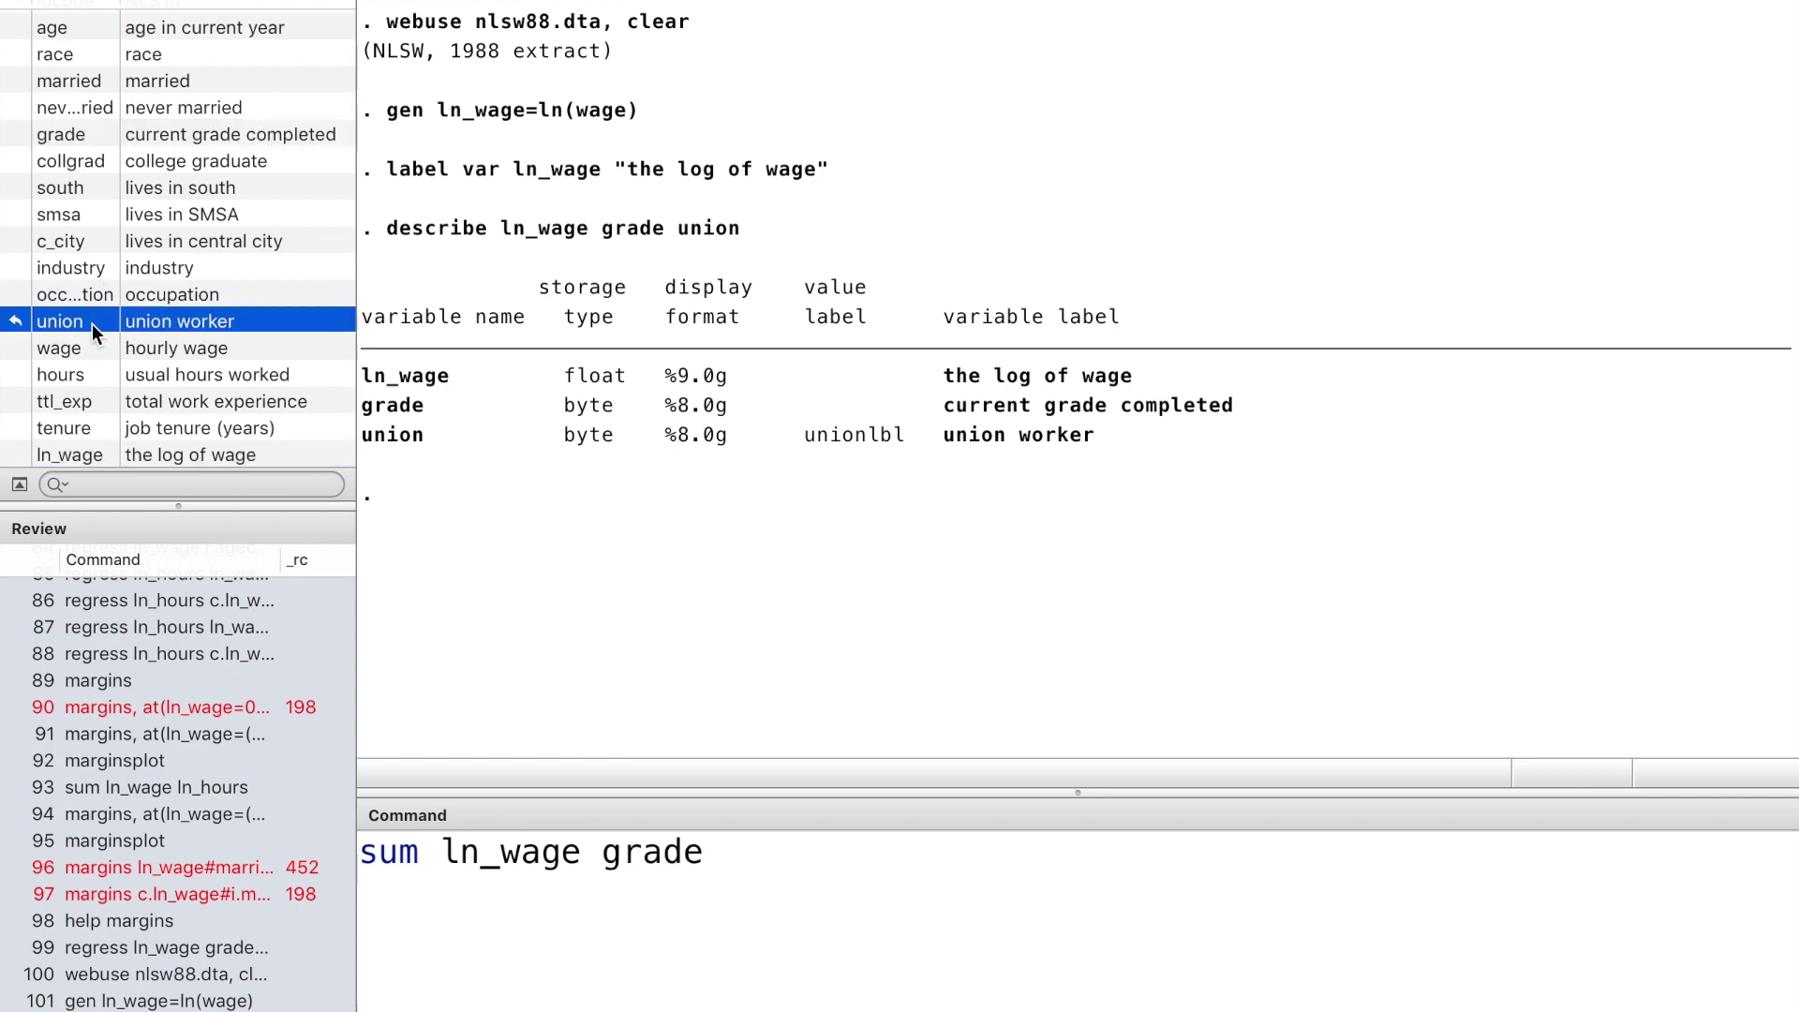
double_click(91, 323)
left_click(922, 845)
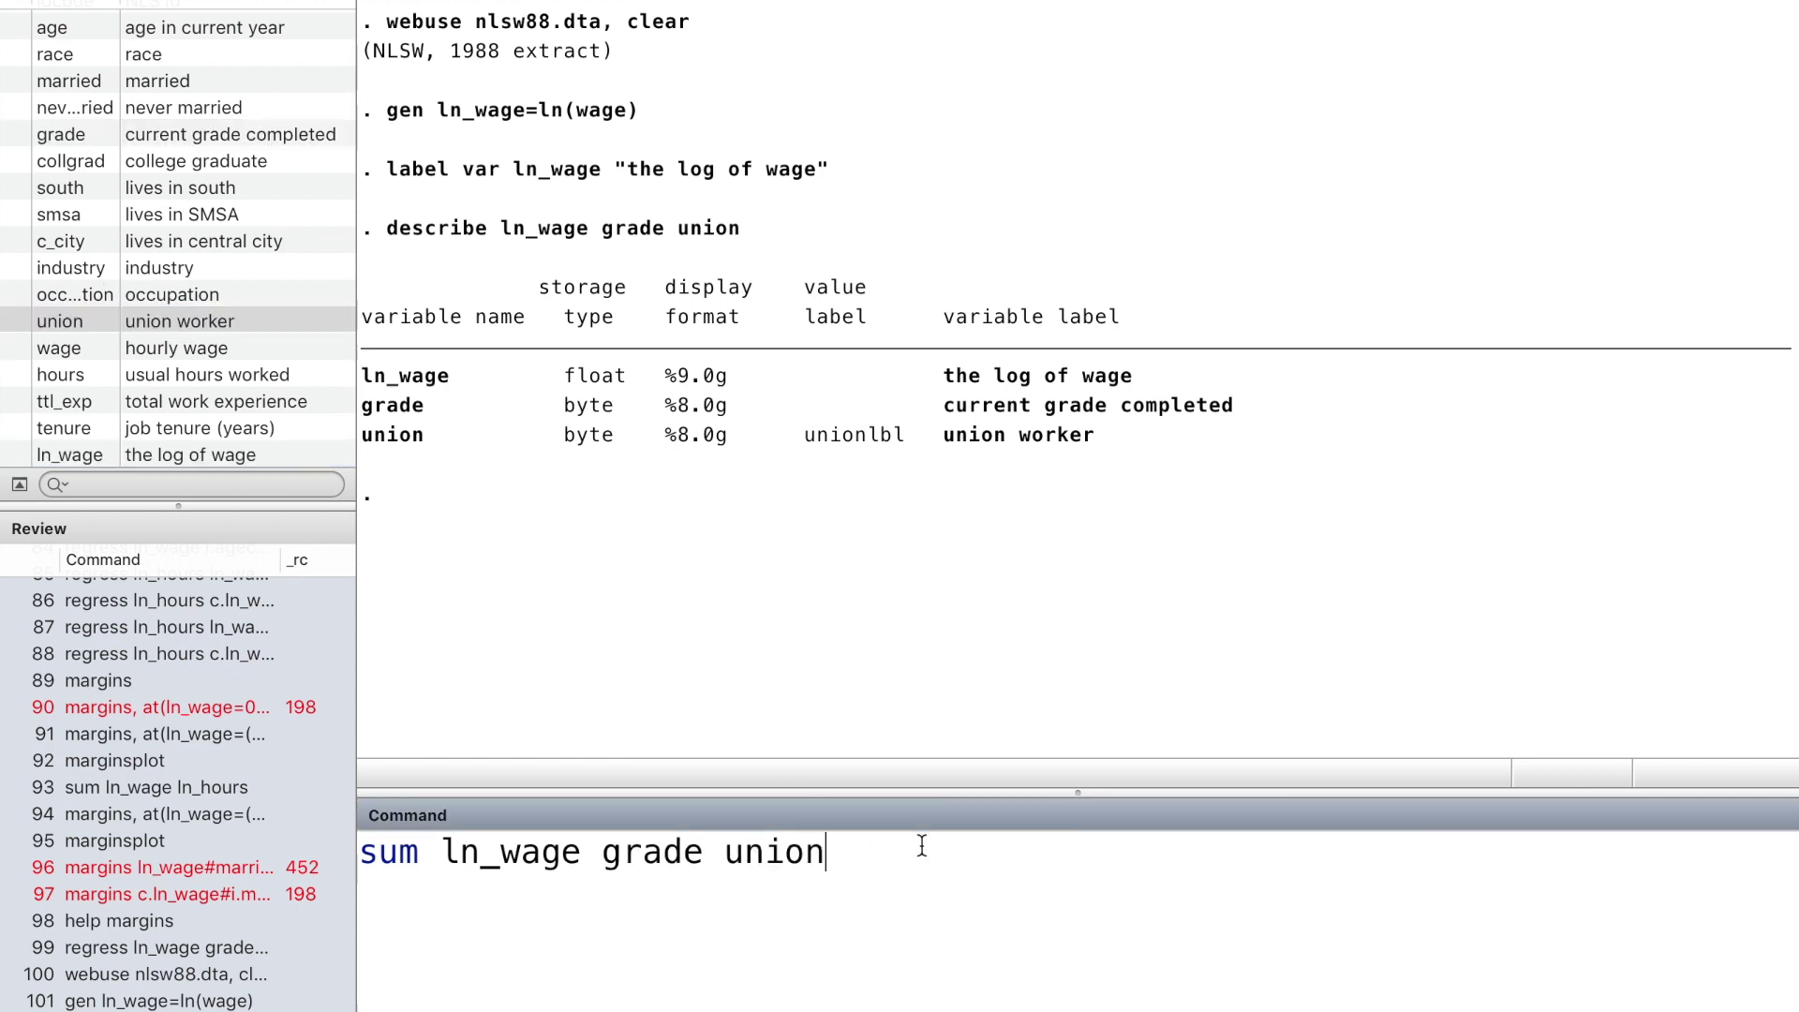
key("Return")
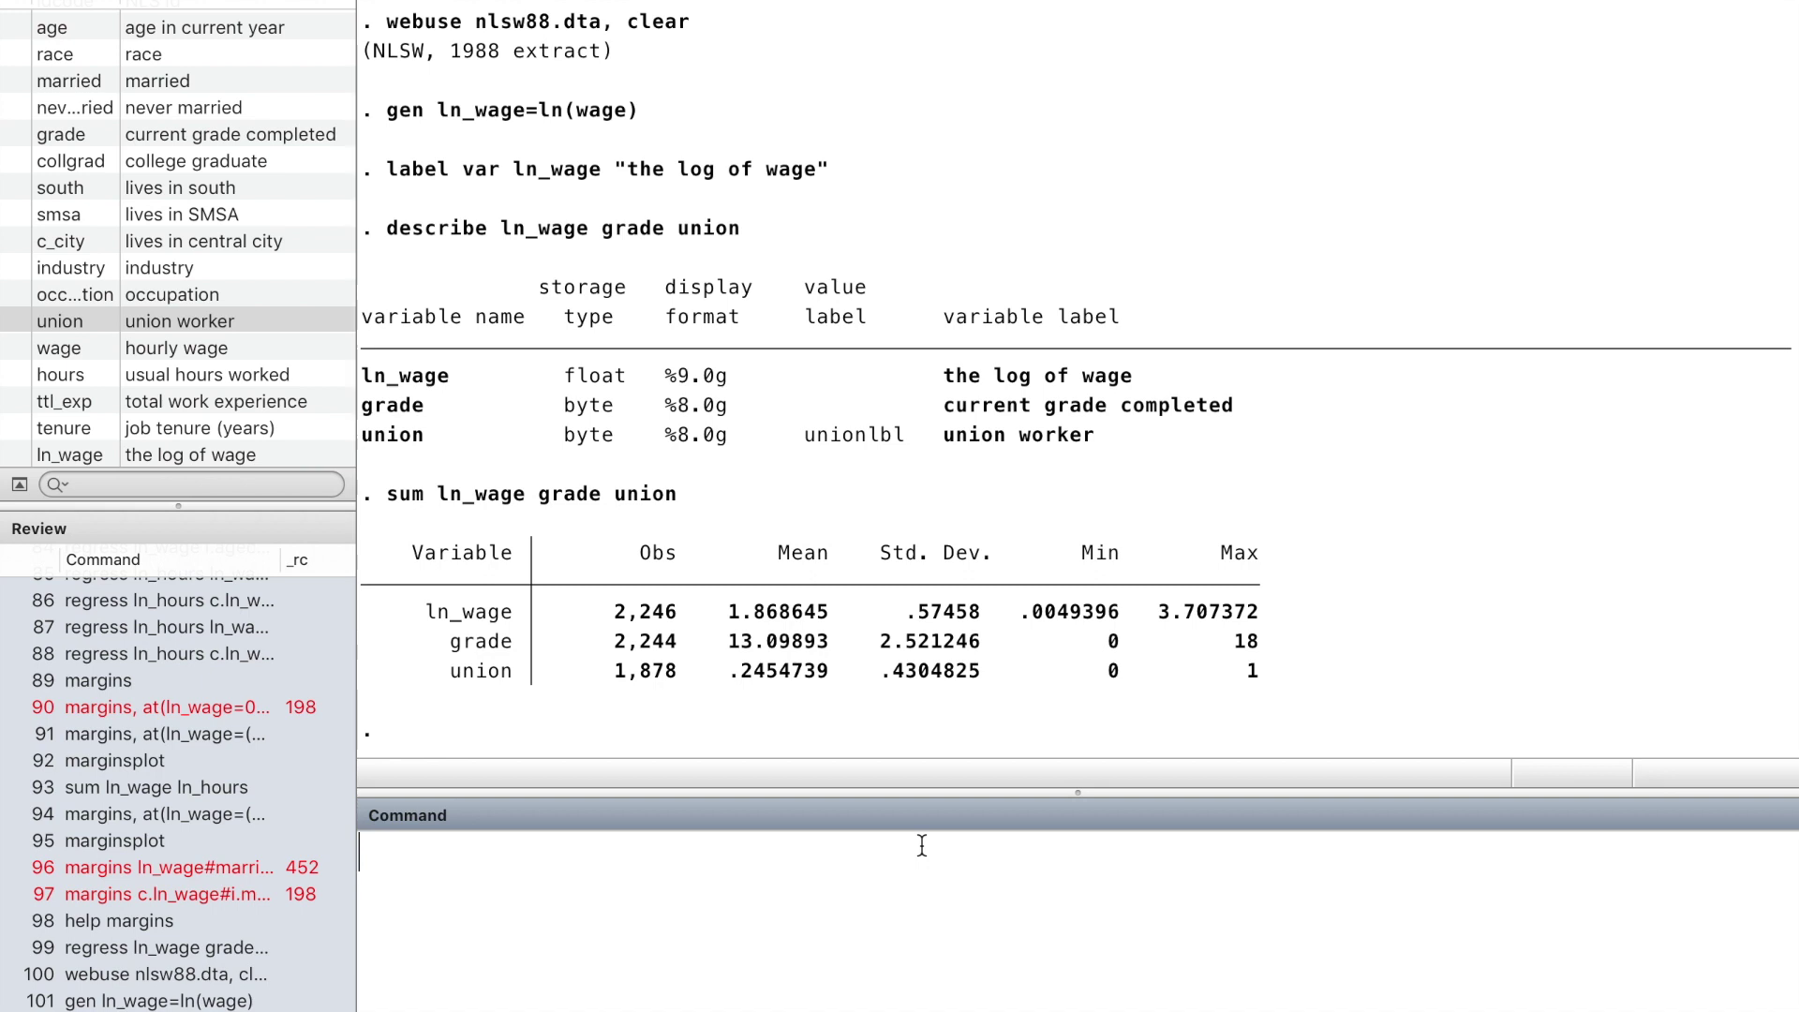
Tabulate union to count union and nonunion workers.
type("tab")
left_click(74, 320)
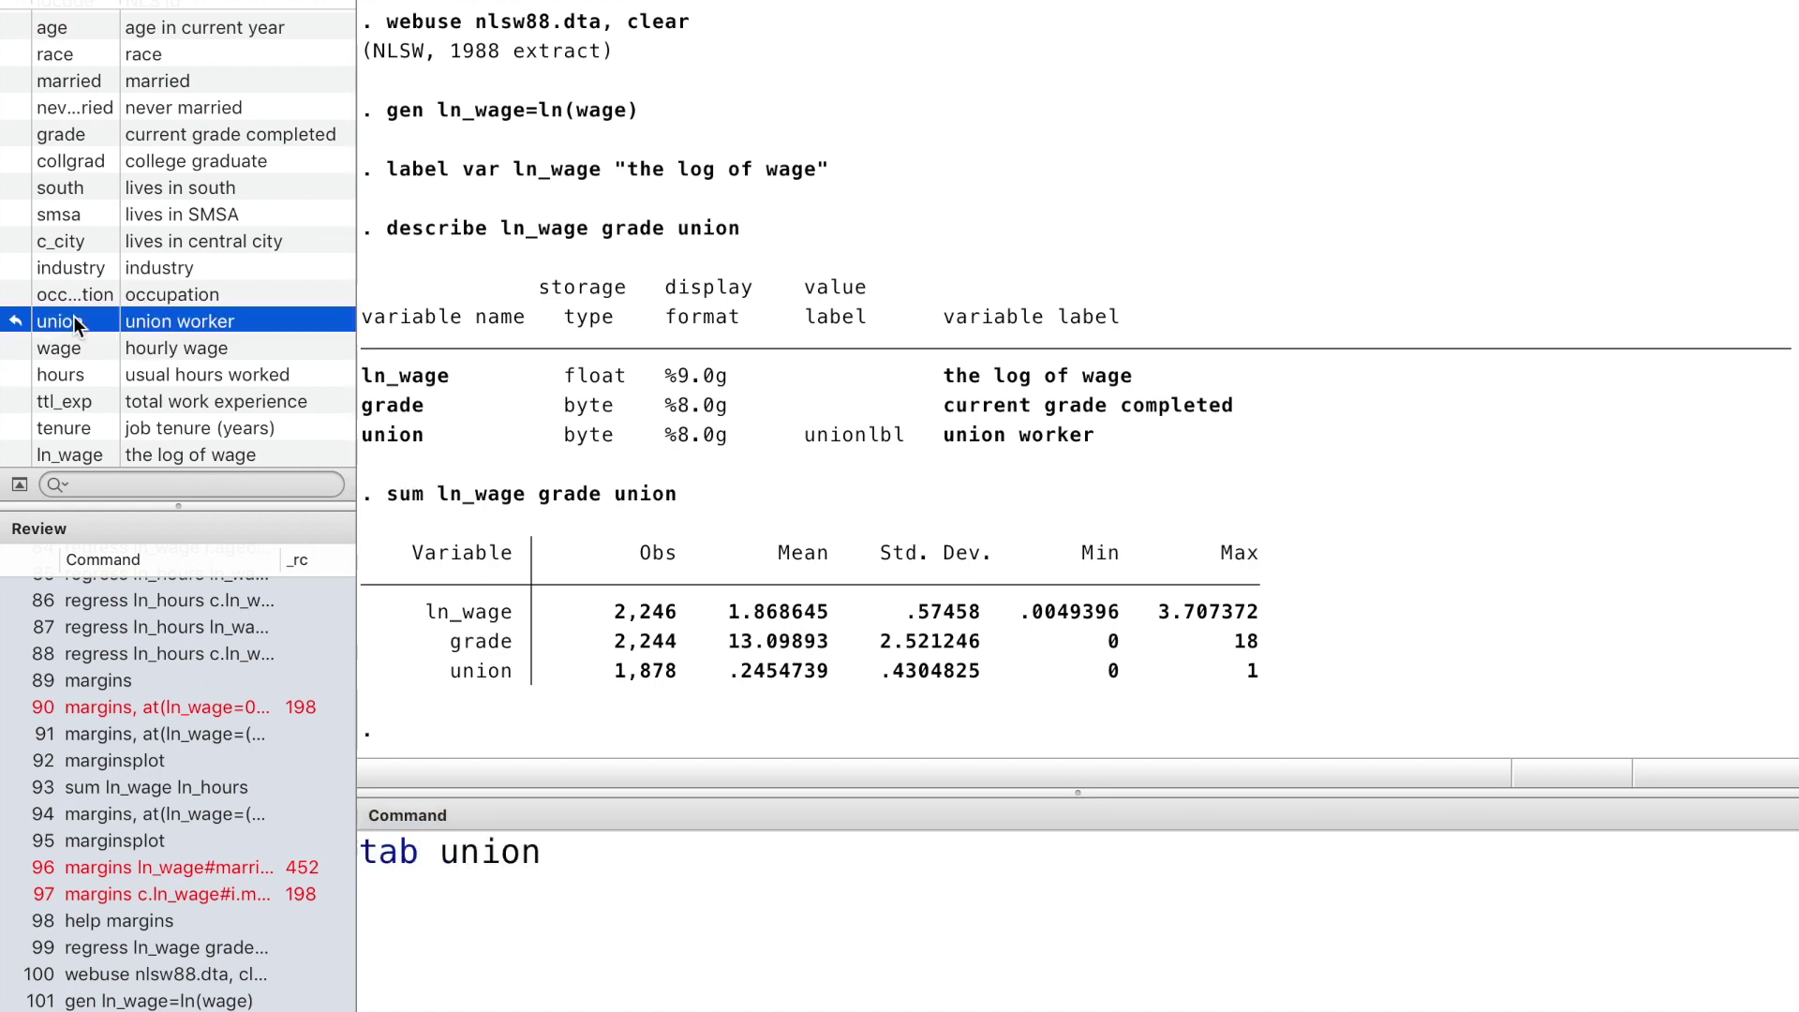
key("Return")
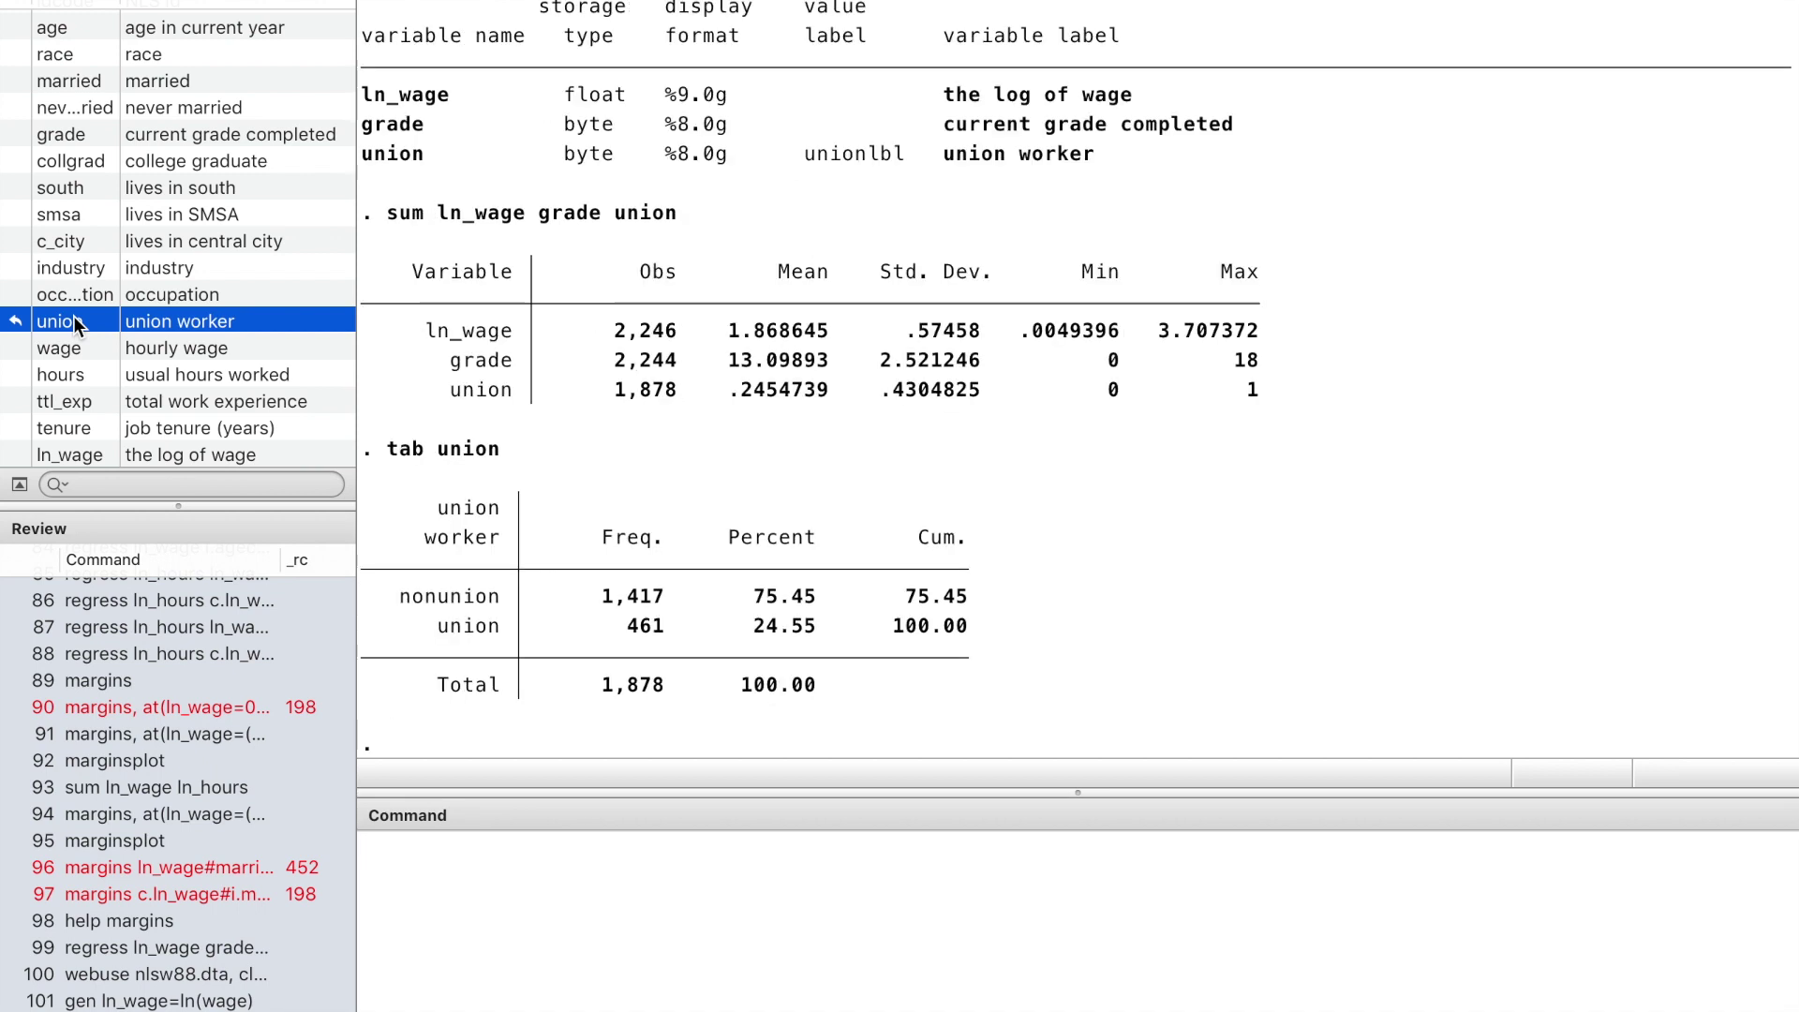
left_click(515, 876)
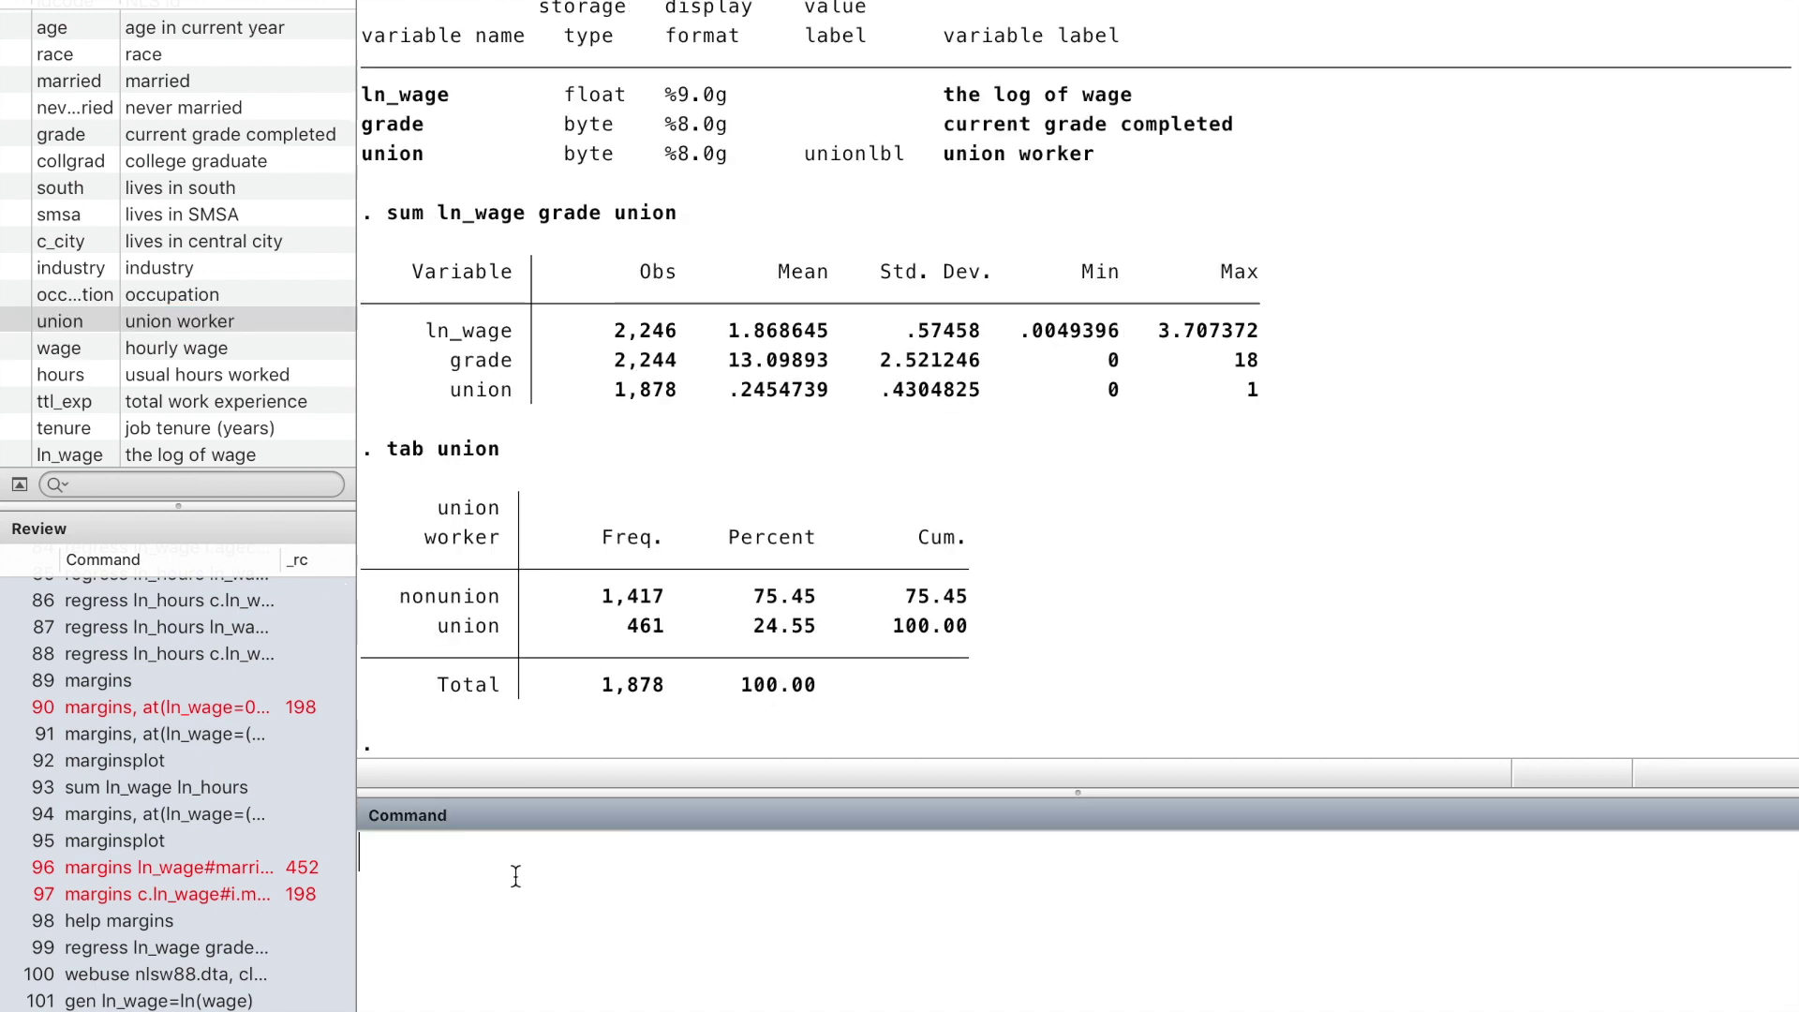
Run regress ln_wage grade i.union, with union as a factor variable.
type("regress")
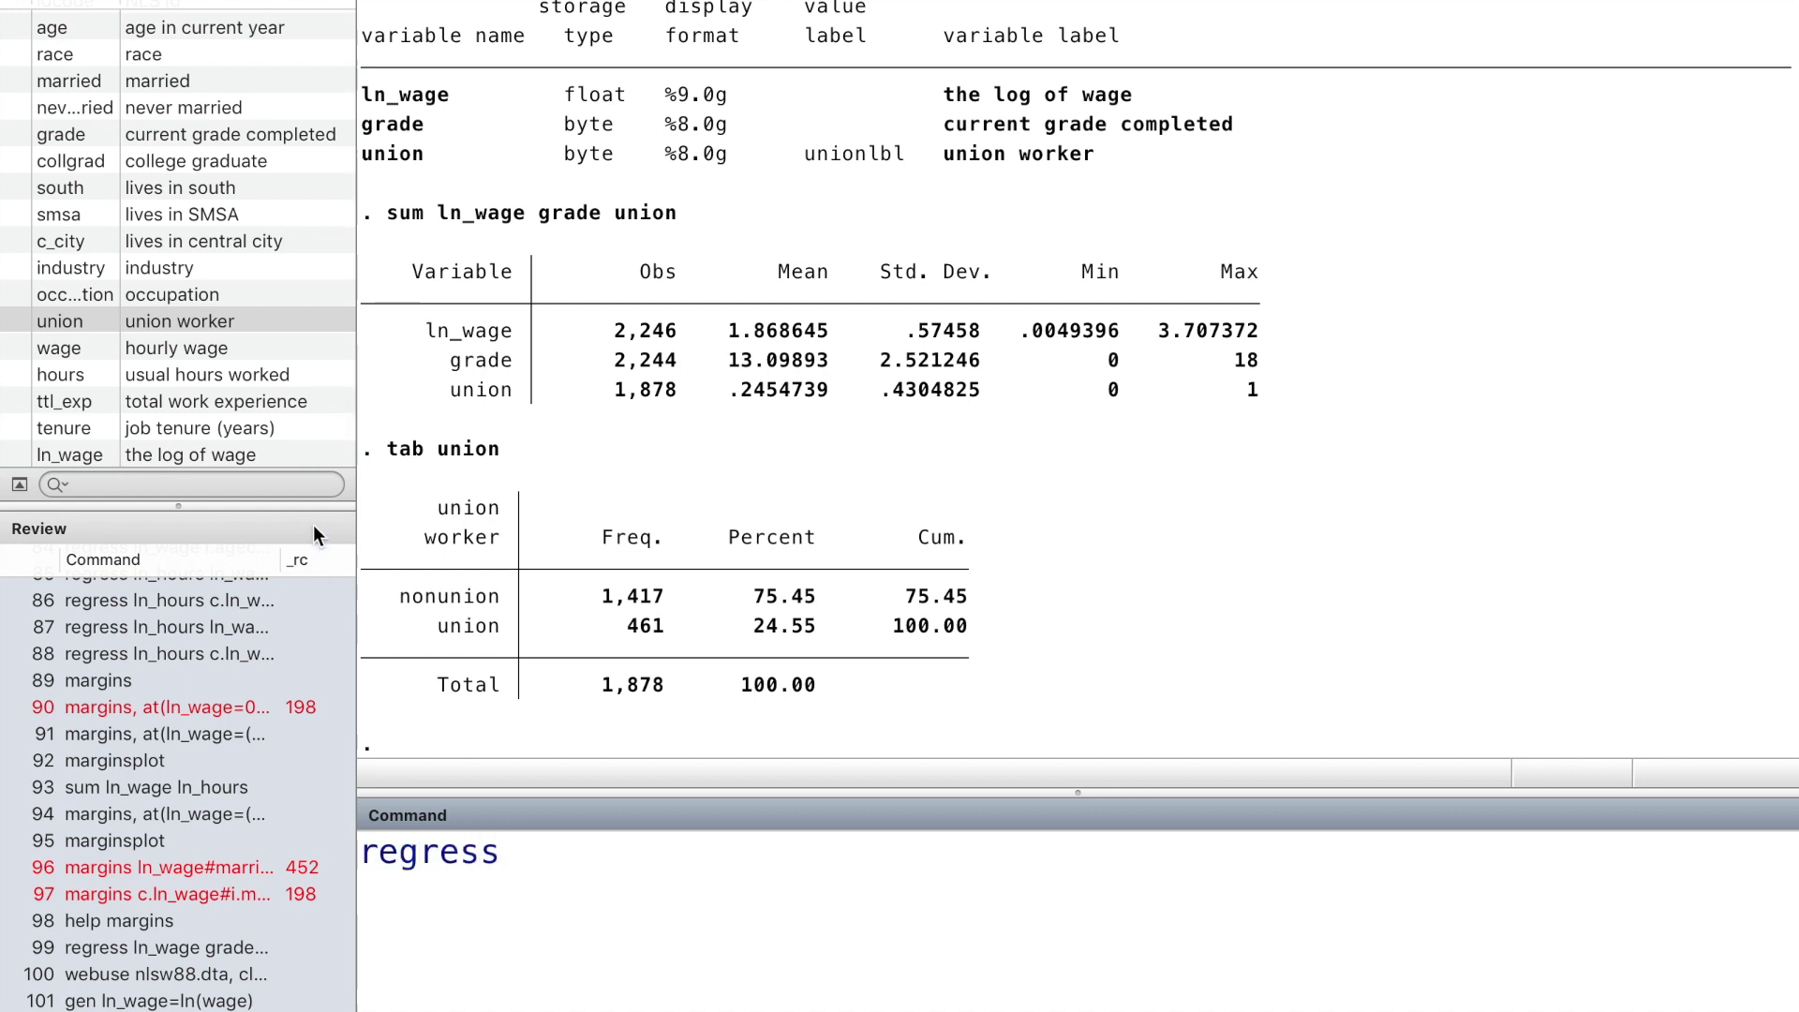
double_click(96, 457)
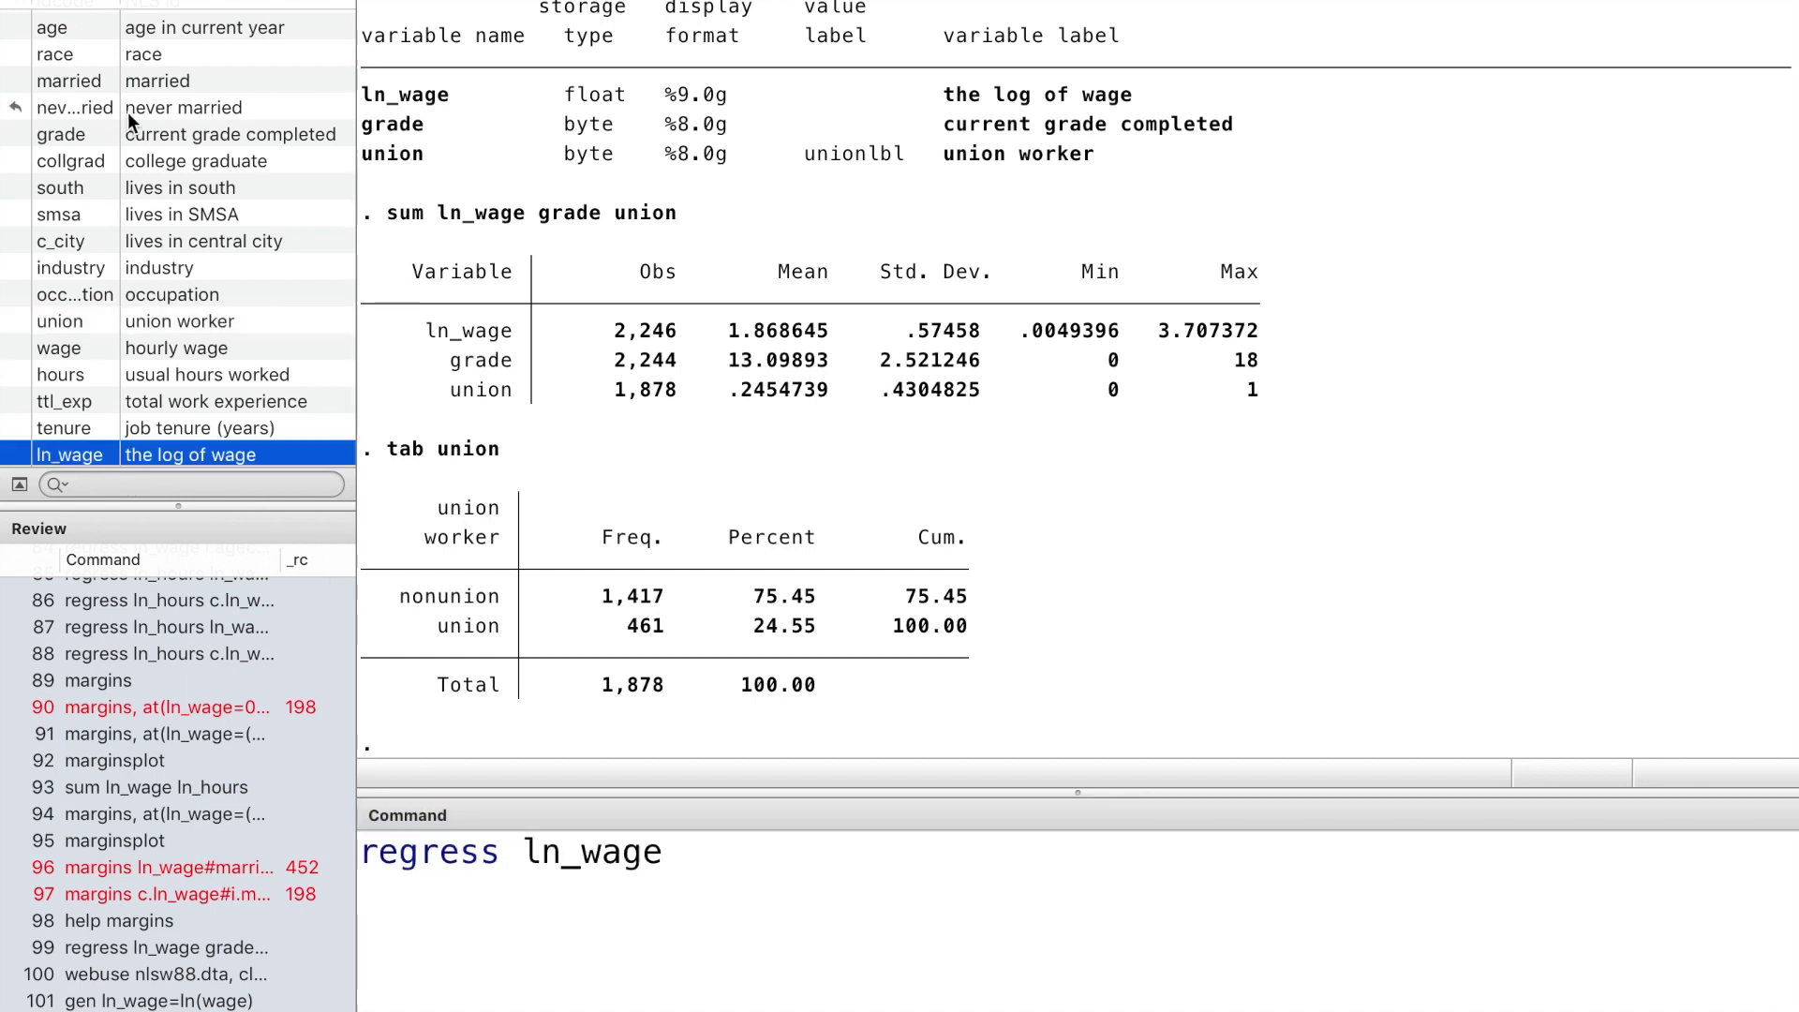
double_click(98, 134)
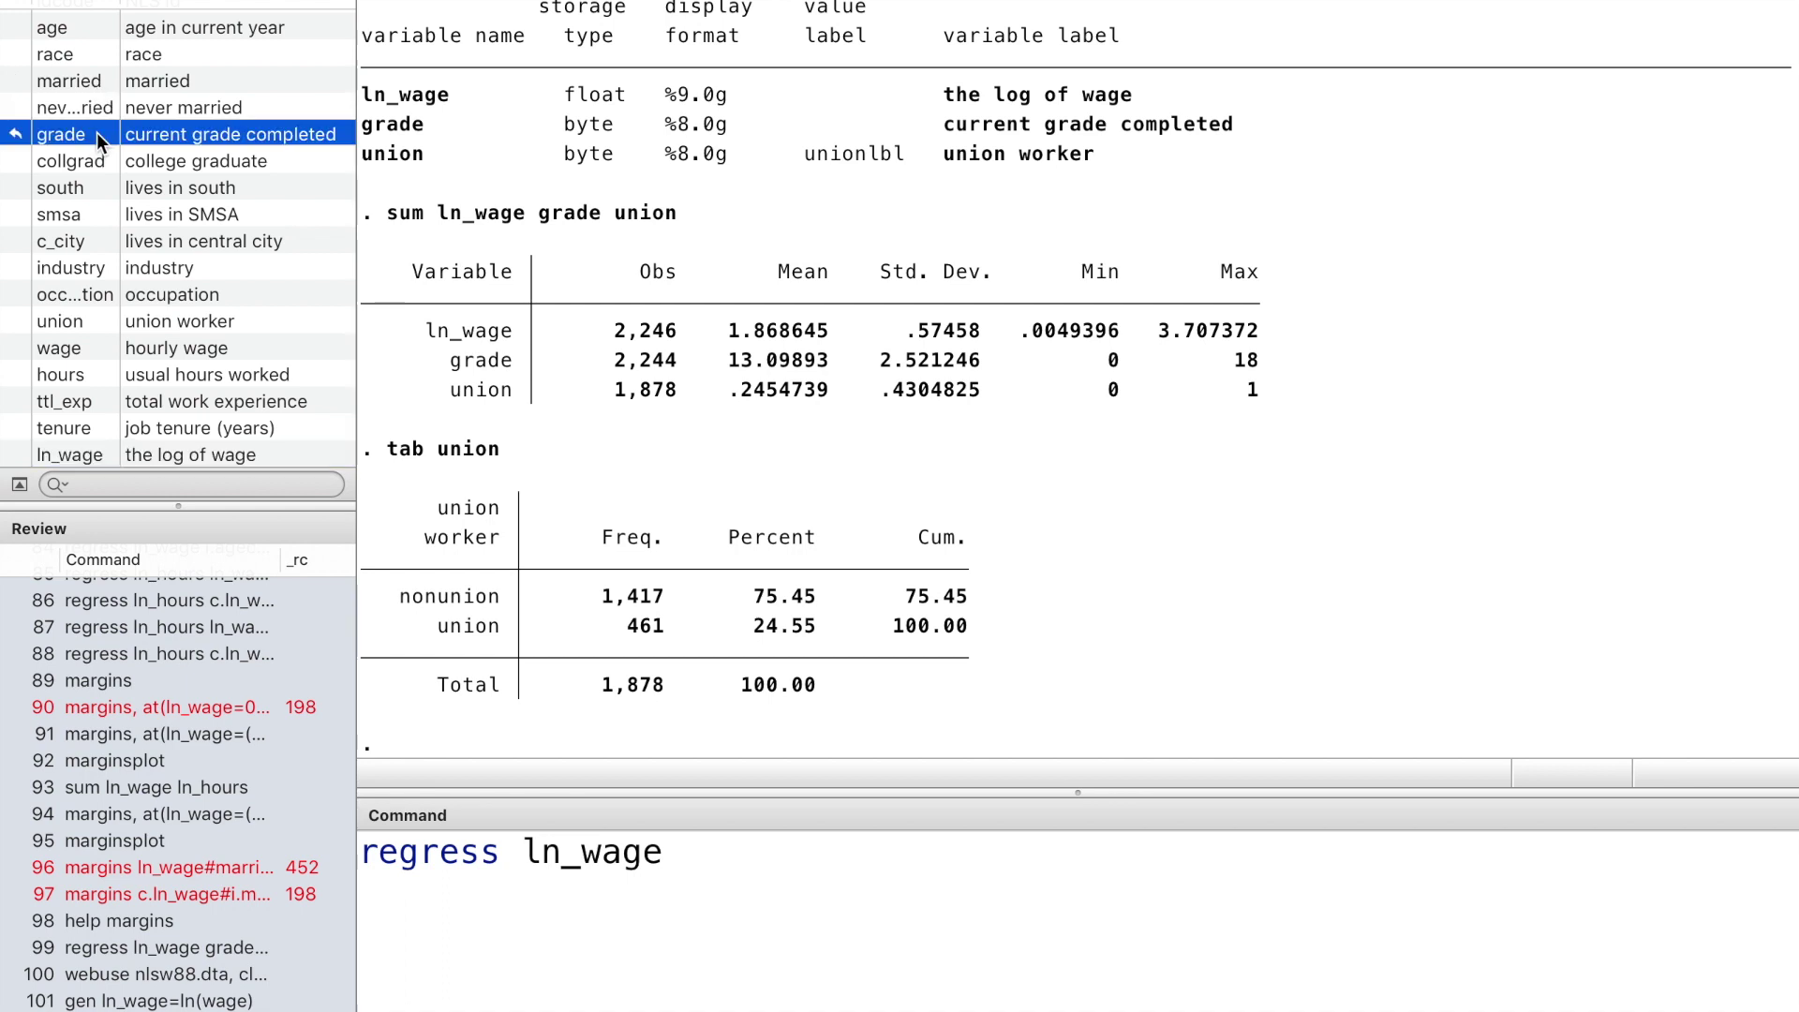
double_click(98, 316)
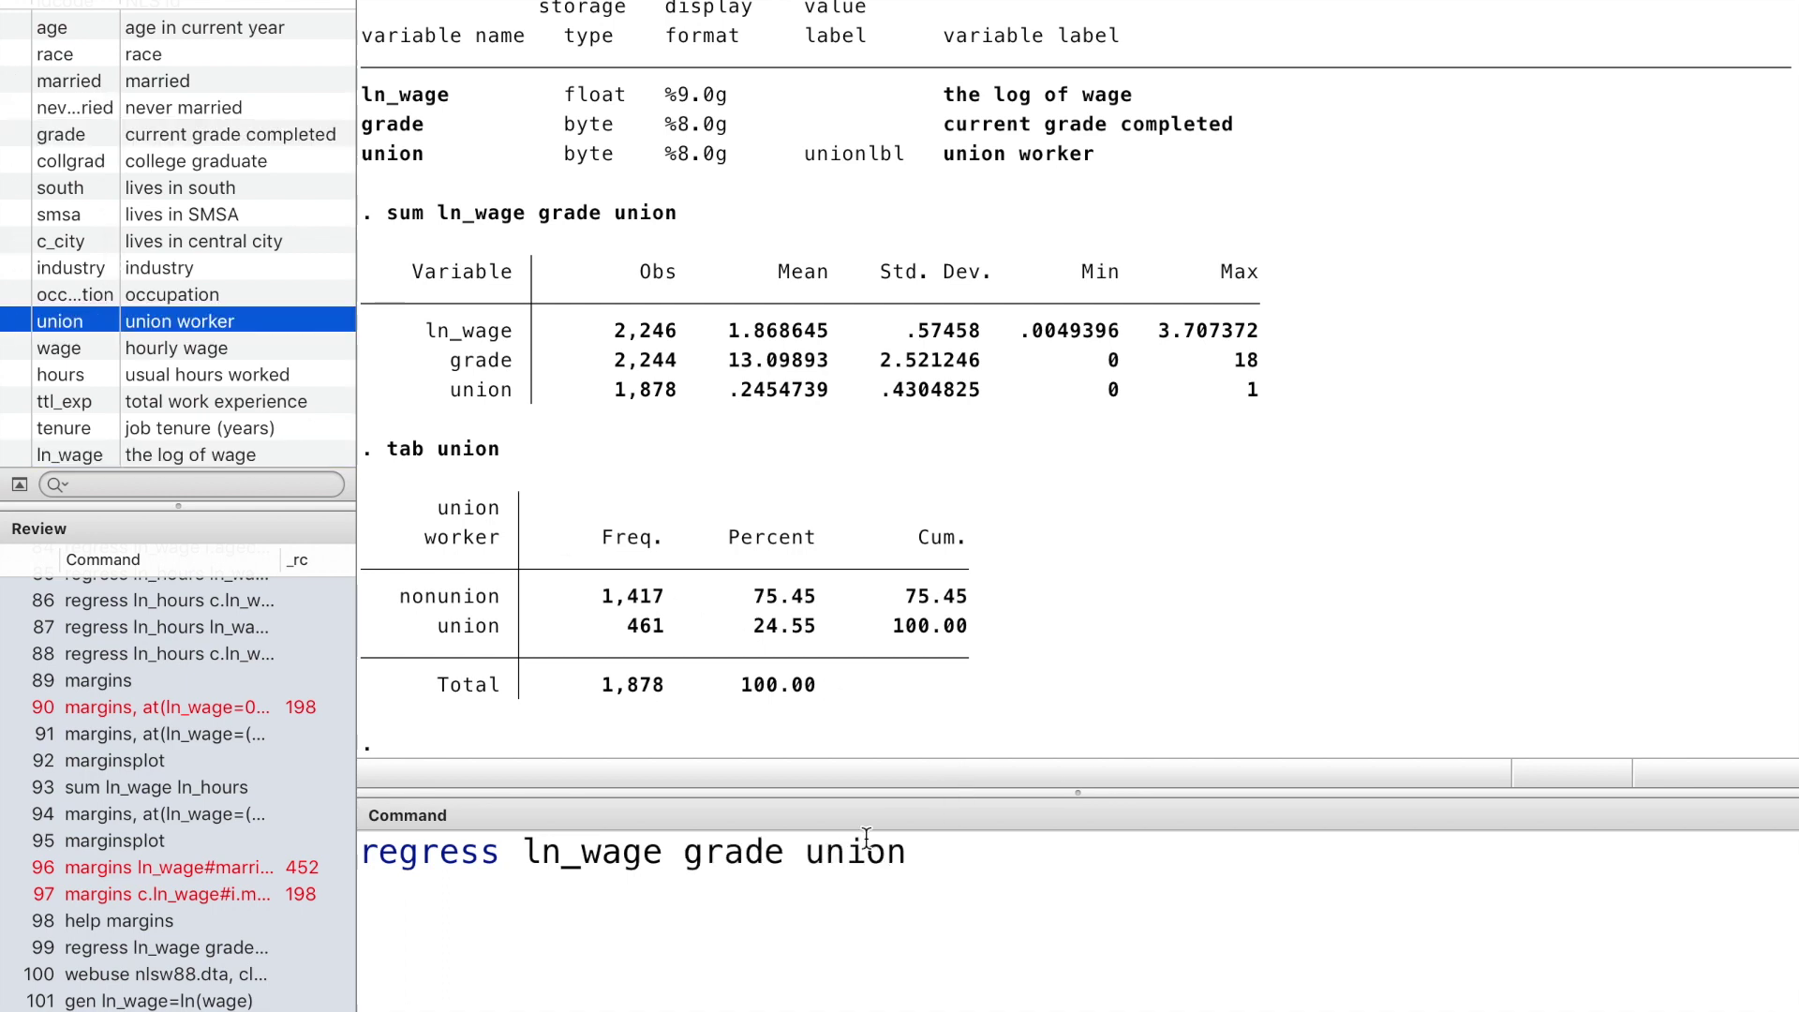
left_click(808, 857)
type("i,")
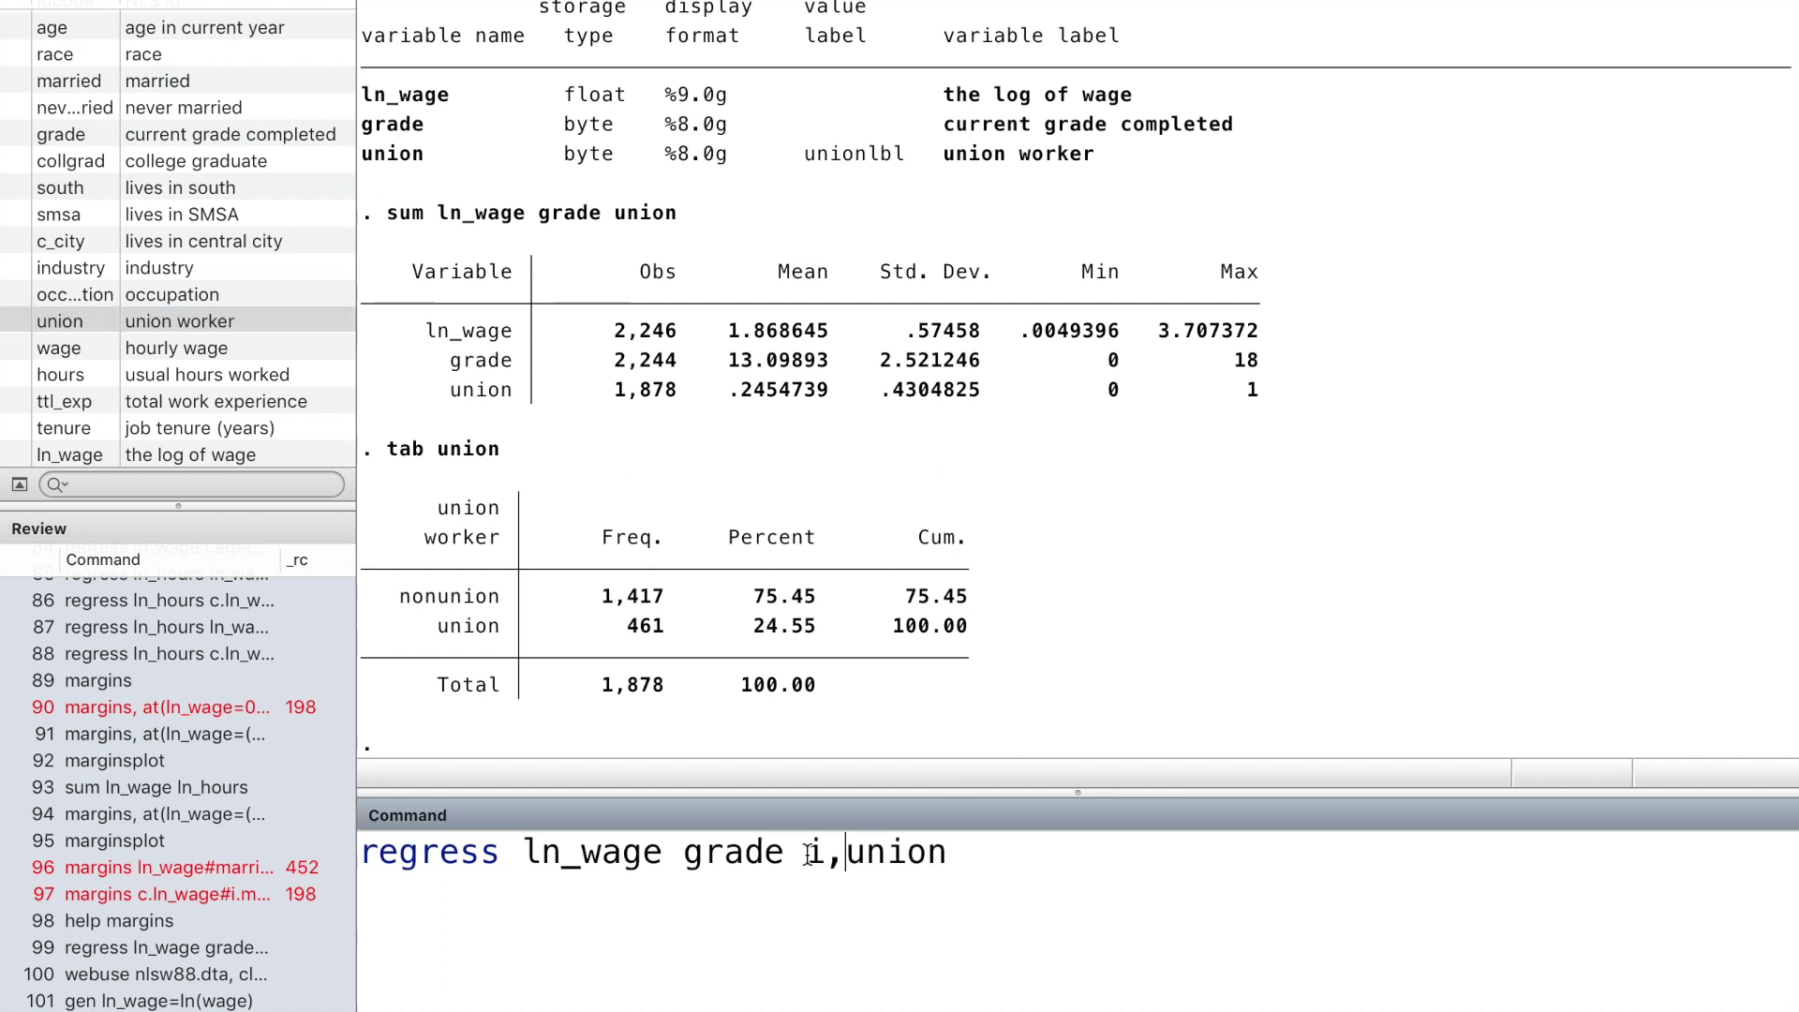
key("BackSpace")
type(".")
key("Return")
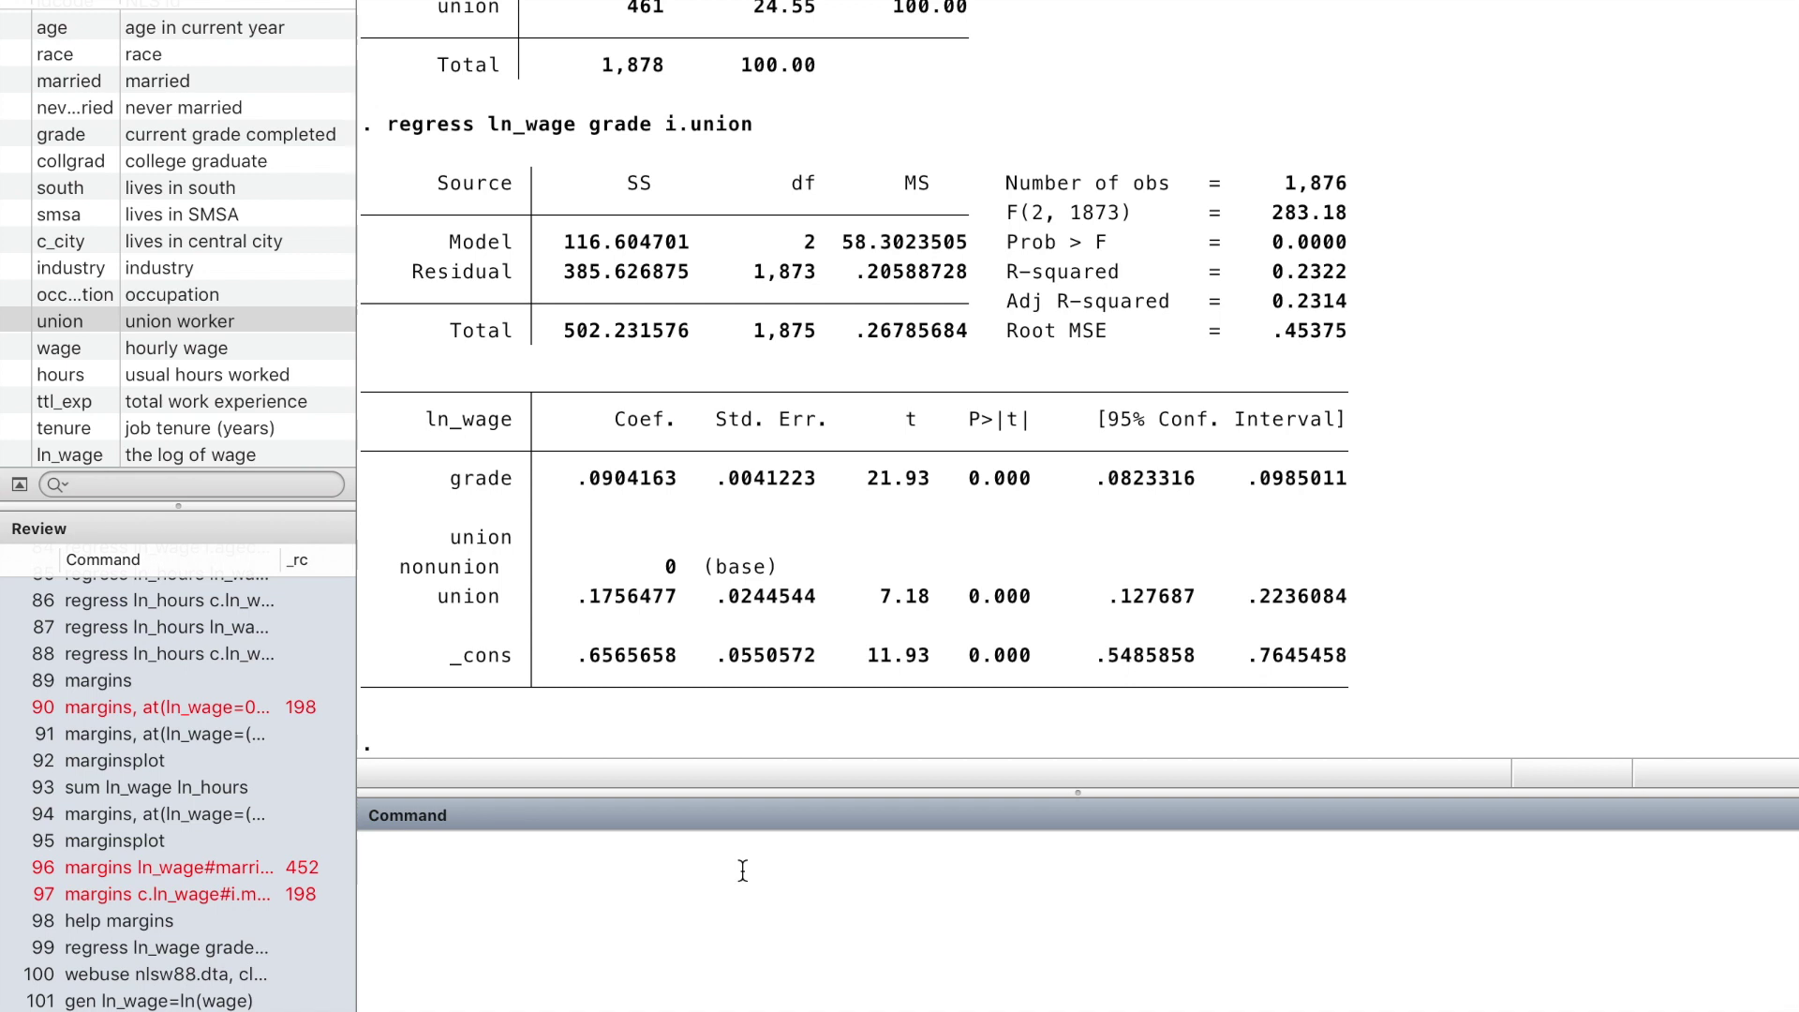
key("Page_Up")
Rerun the regression with vce(robust) and review the robust standard errors.
type(",")
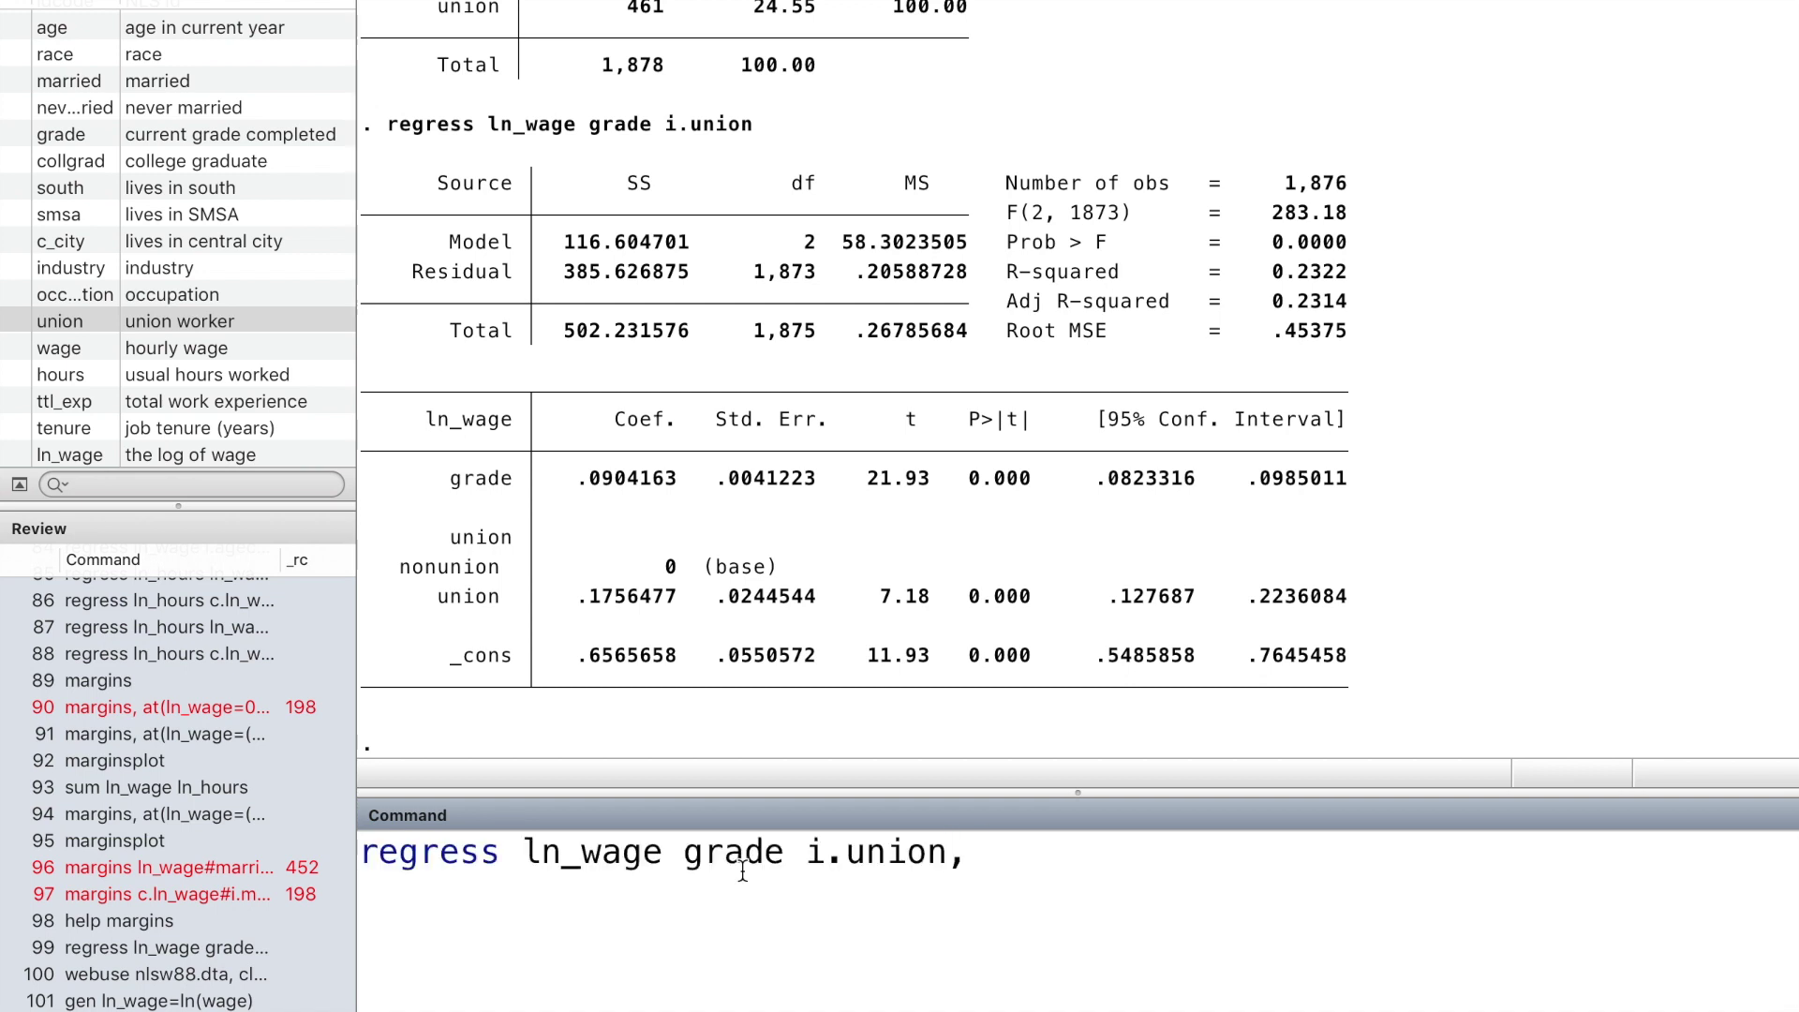
type(" vce(rob")
type("ust")
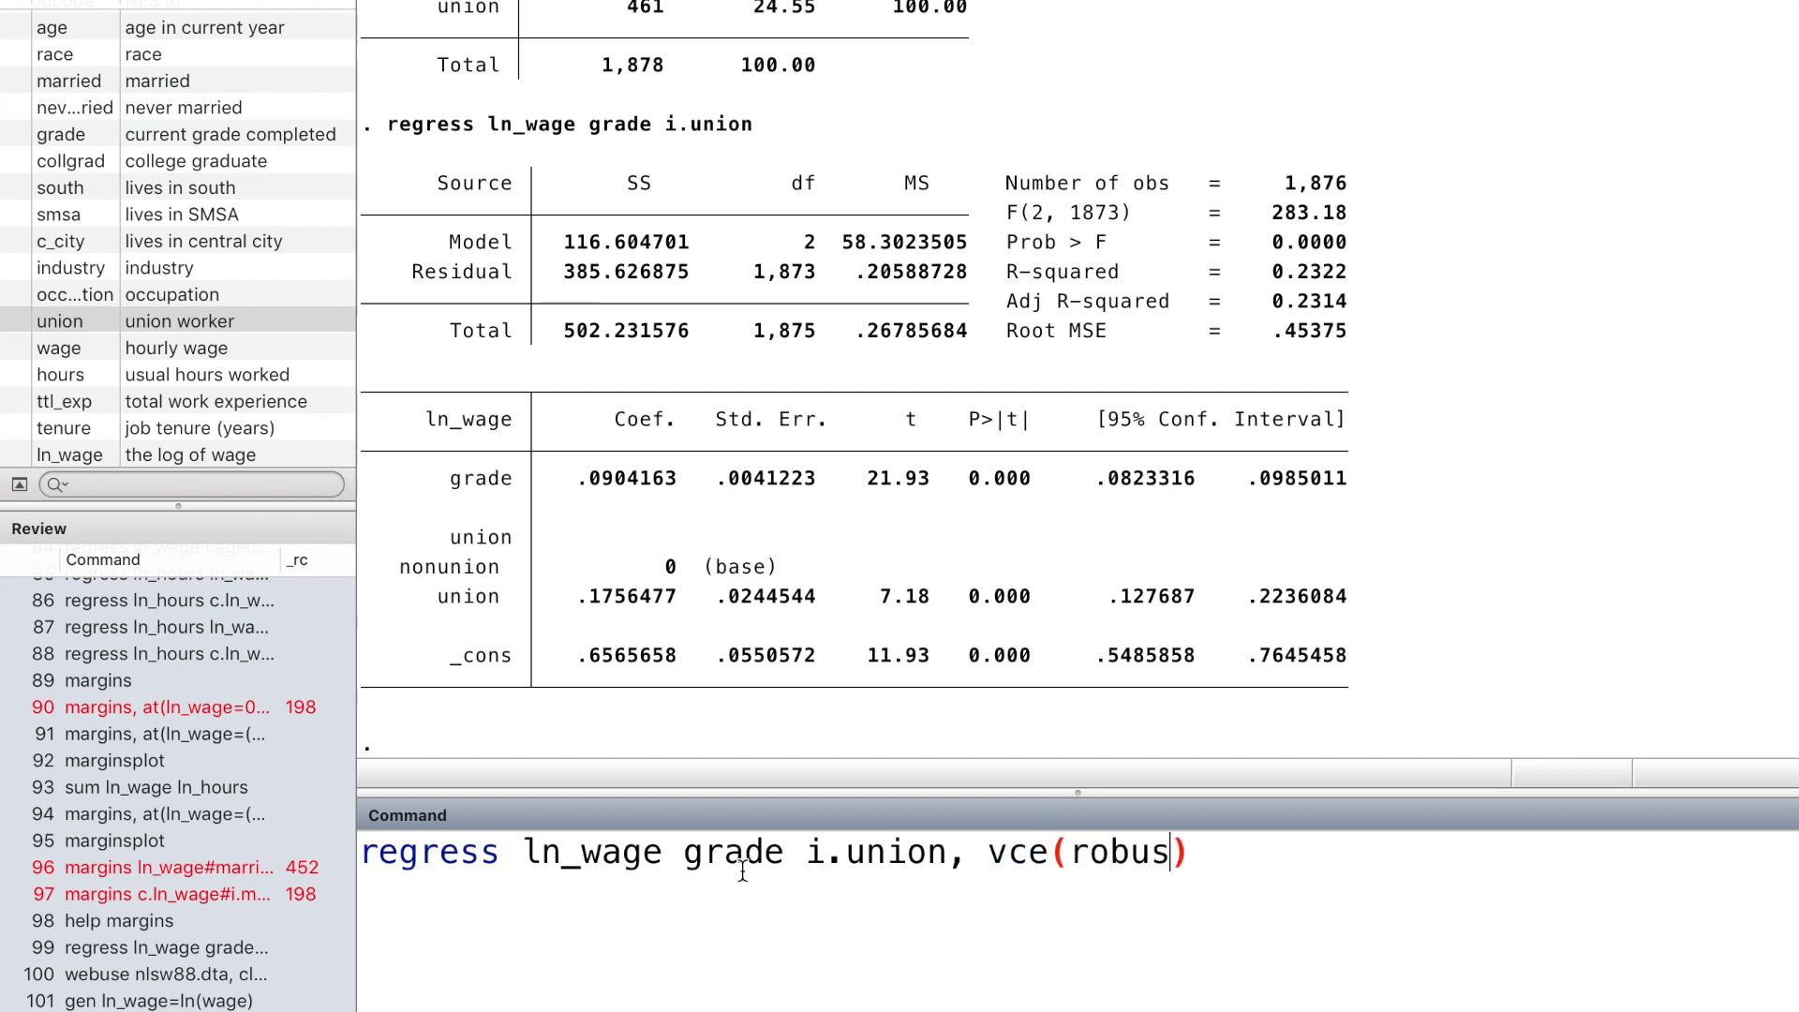
key("Return")
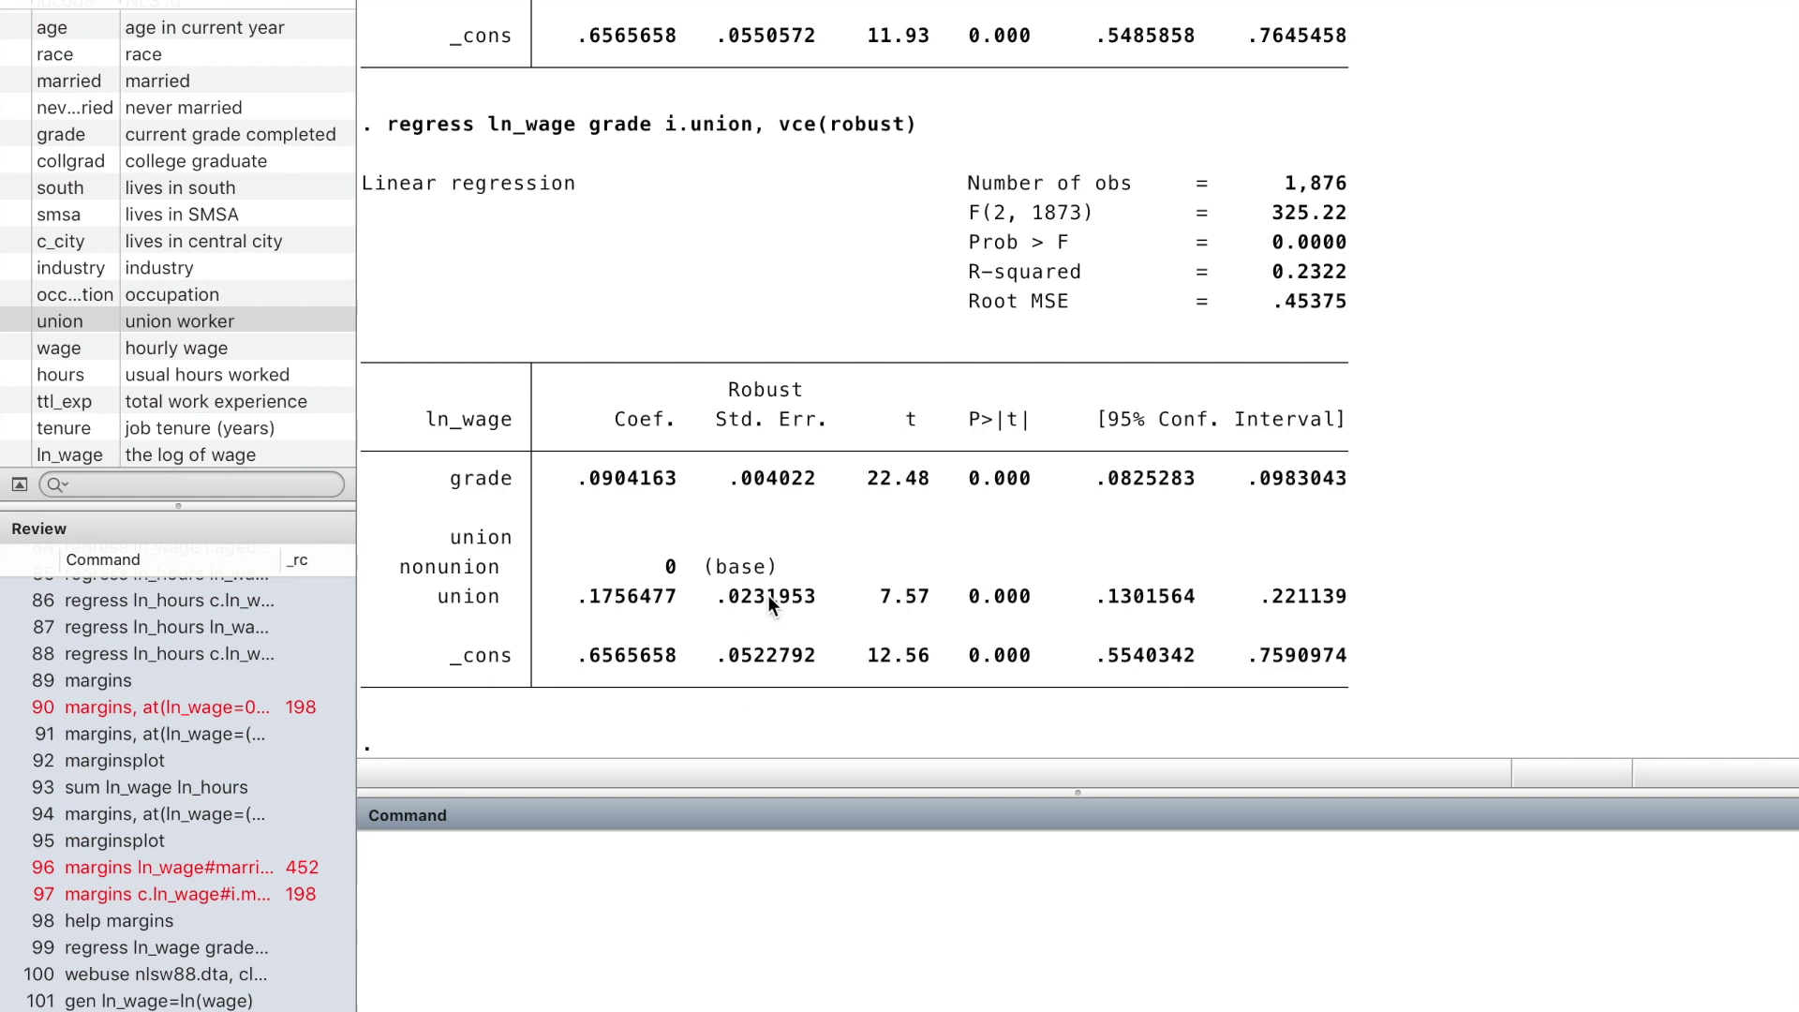
scroll(768, 594, "up", 2)
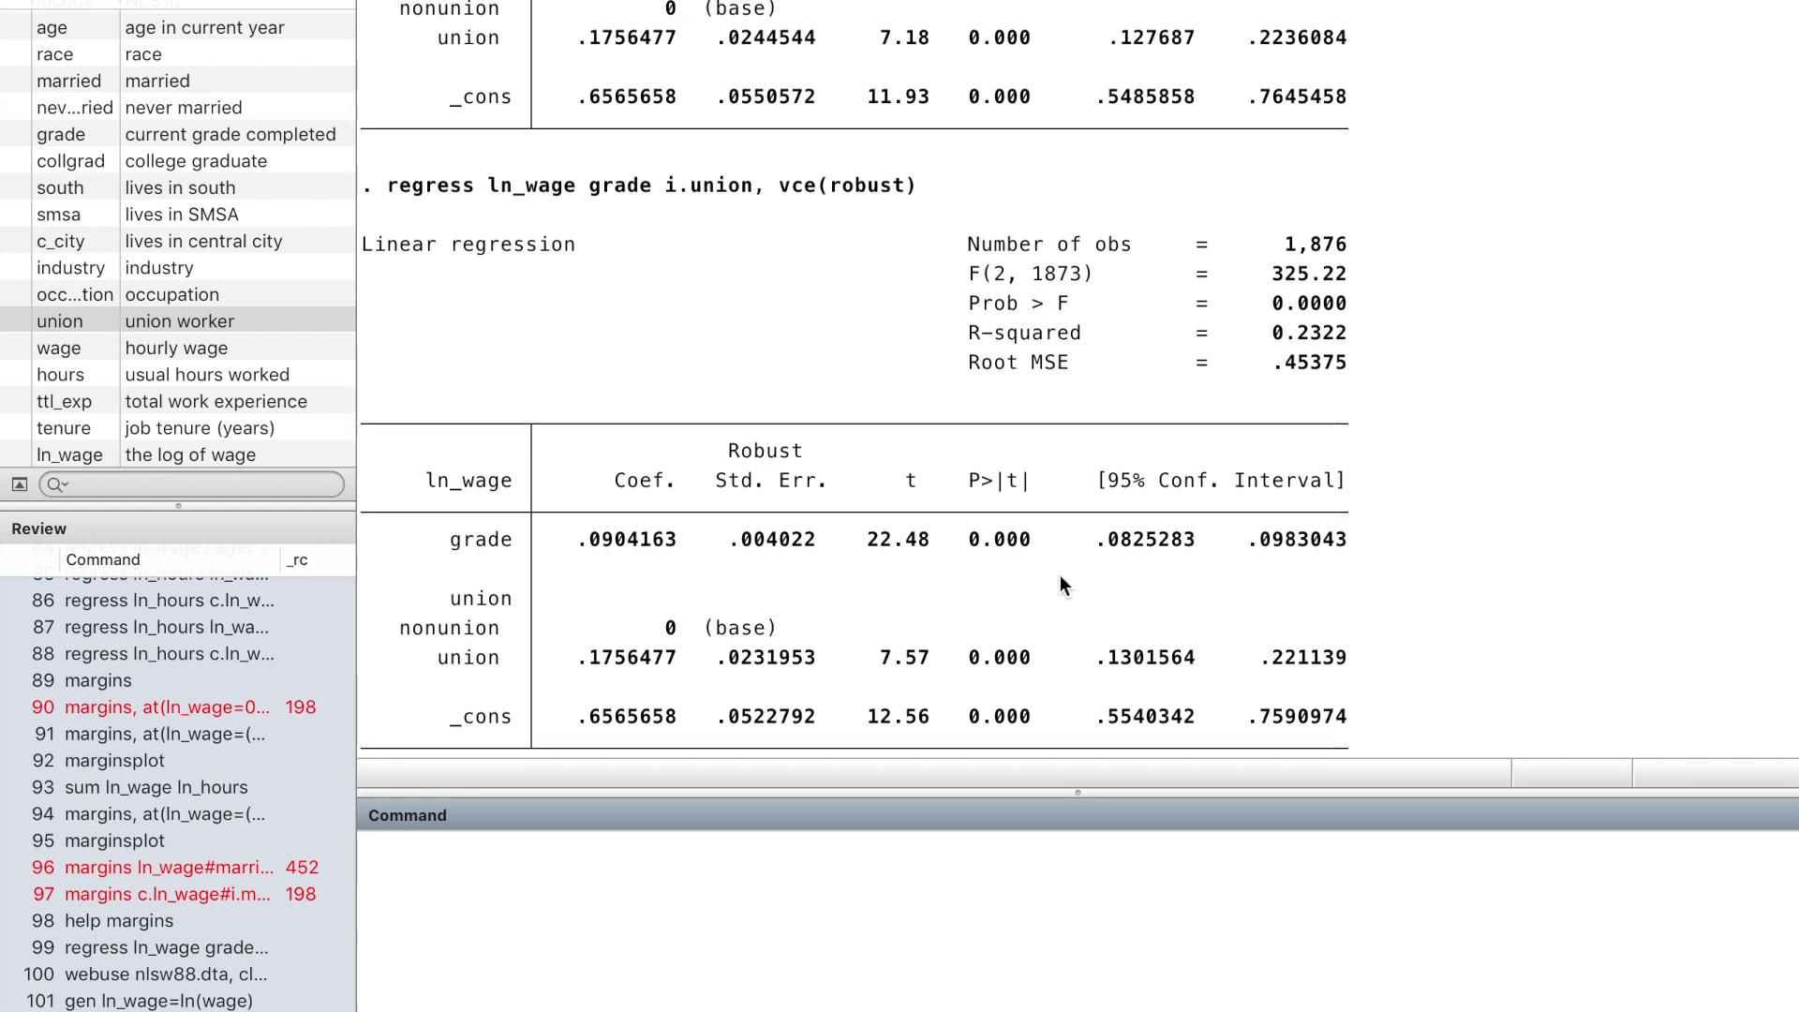
scroll(986, 422, "up", 3)
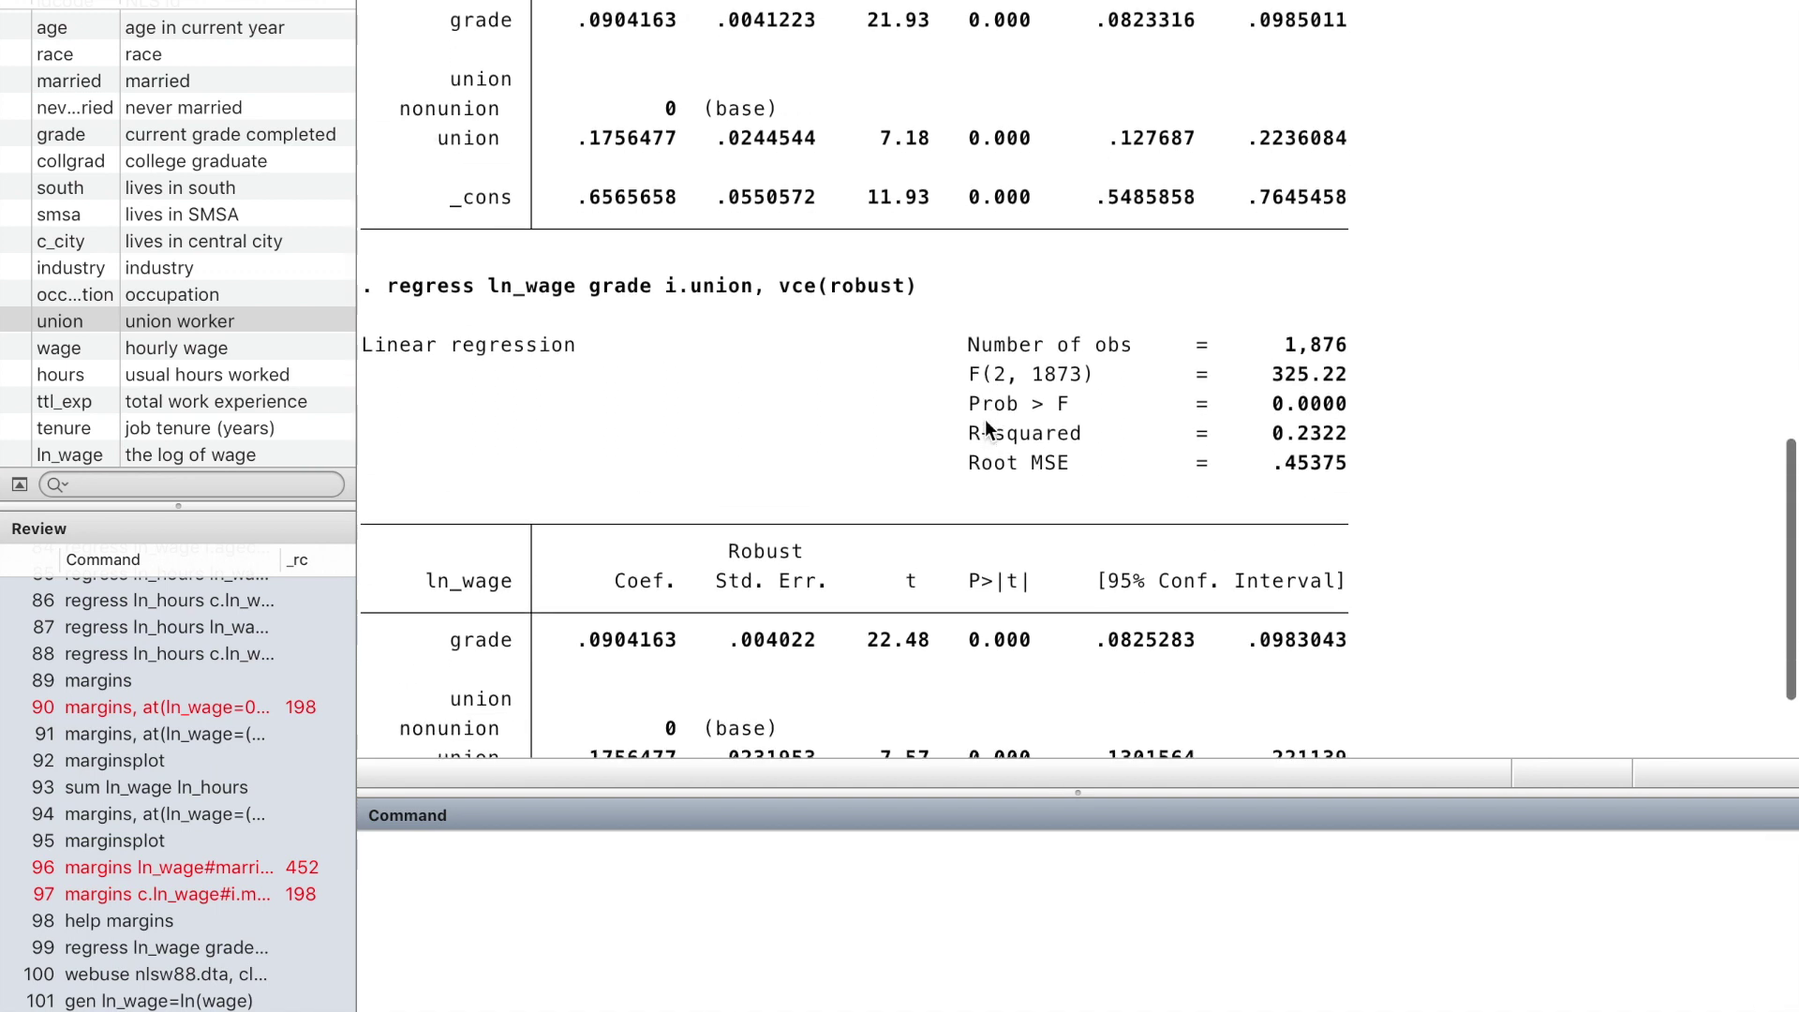
scroll(986, 420, "down", 4)
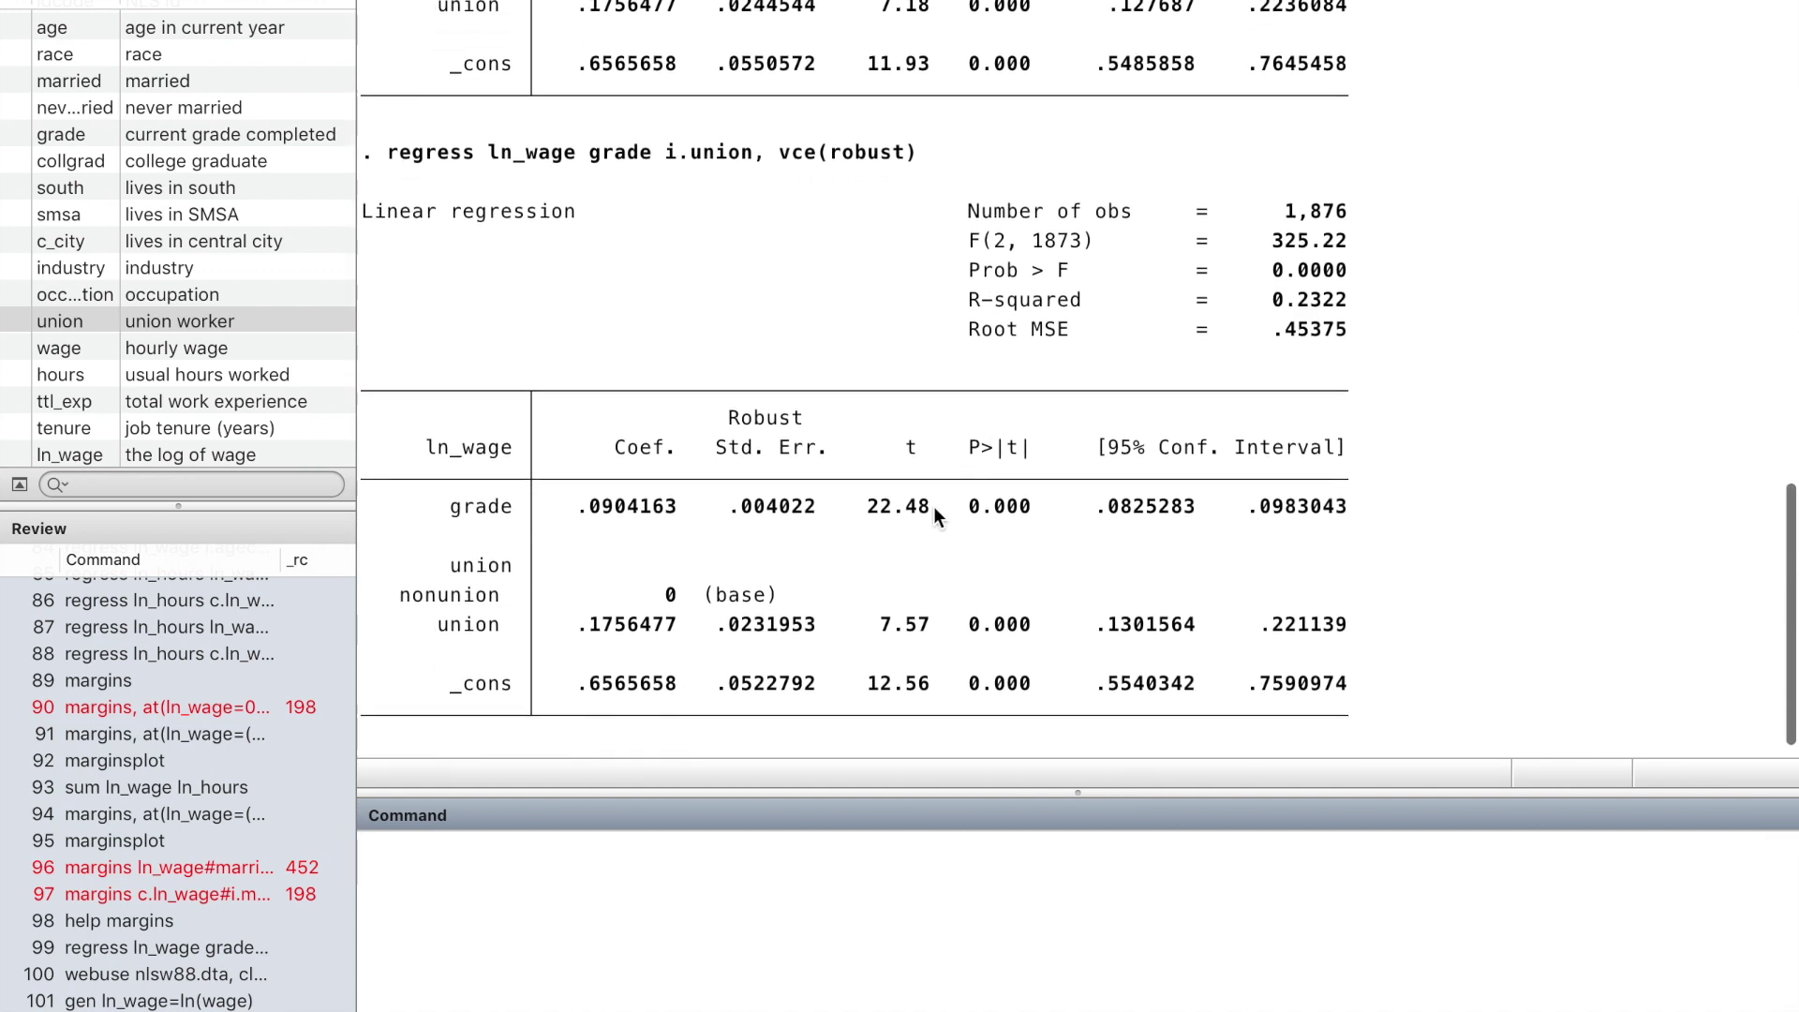
scroll(928, 531, "up", 9)
scroll(928, 532, "down", 8)
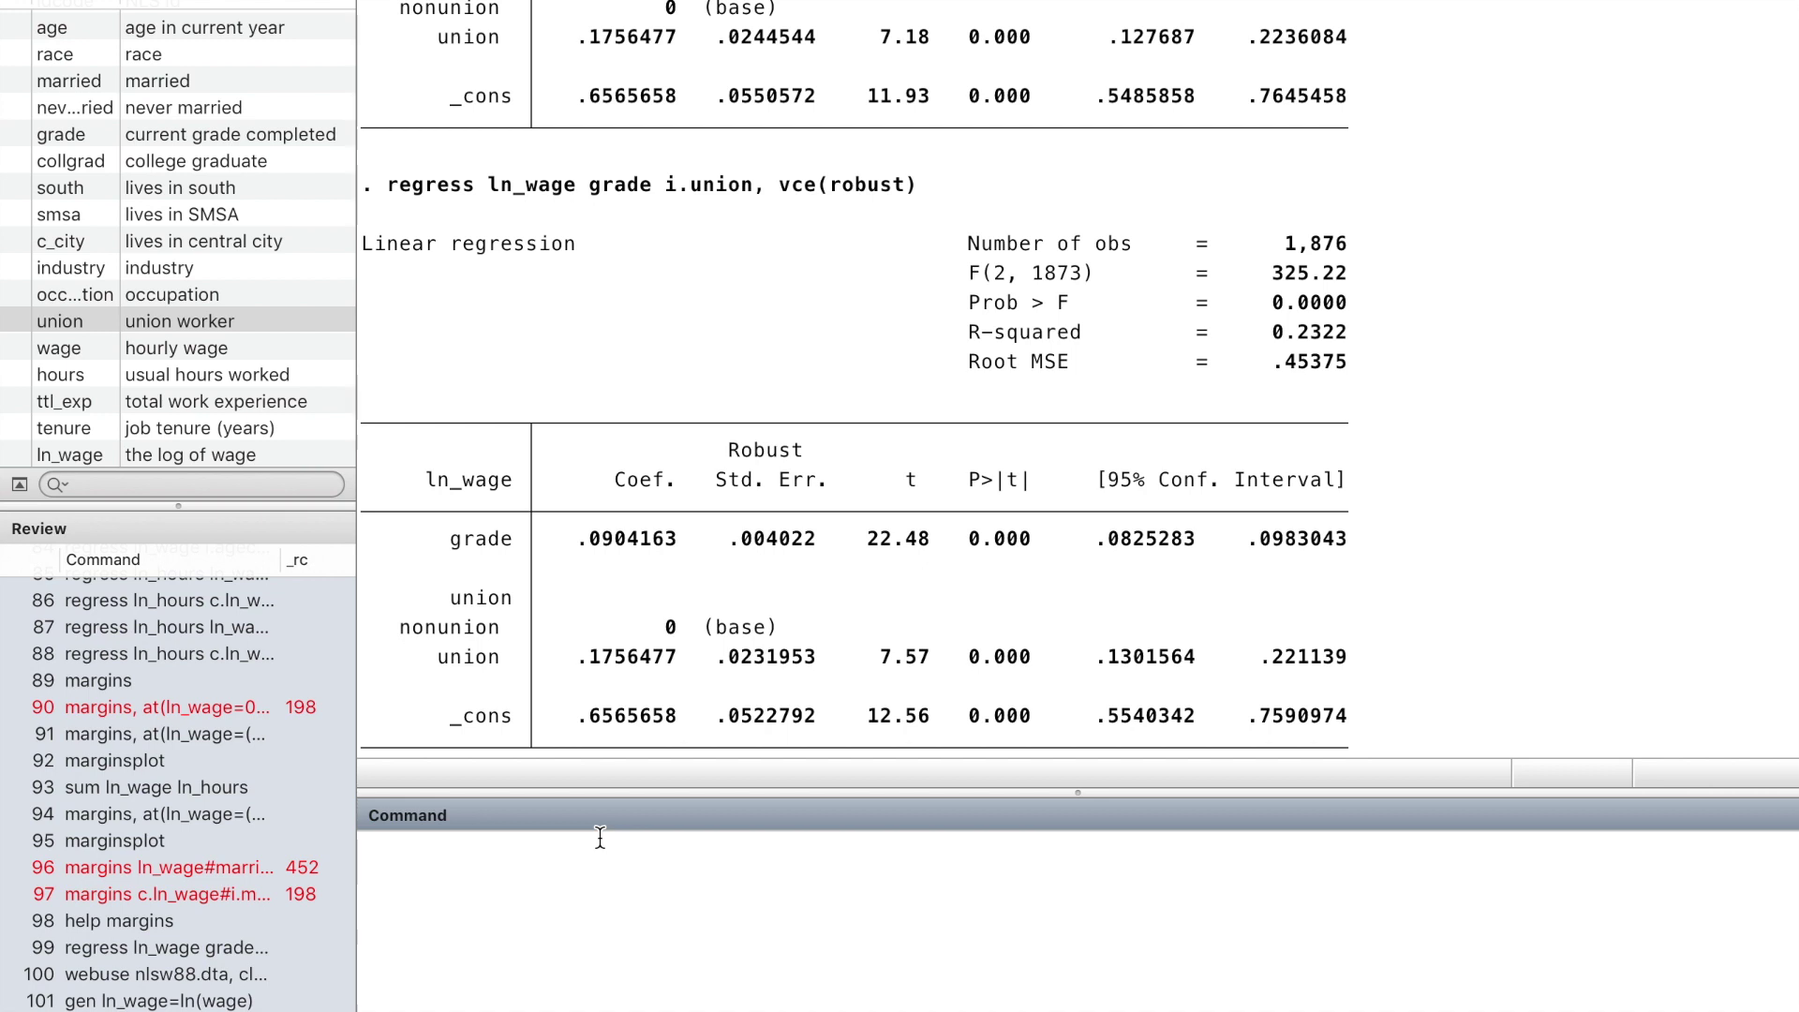
scroll(644, 711, "down", 2)
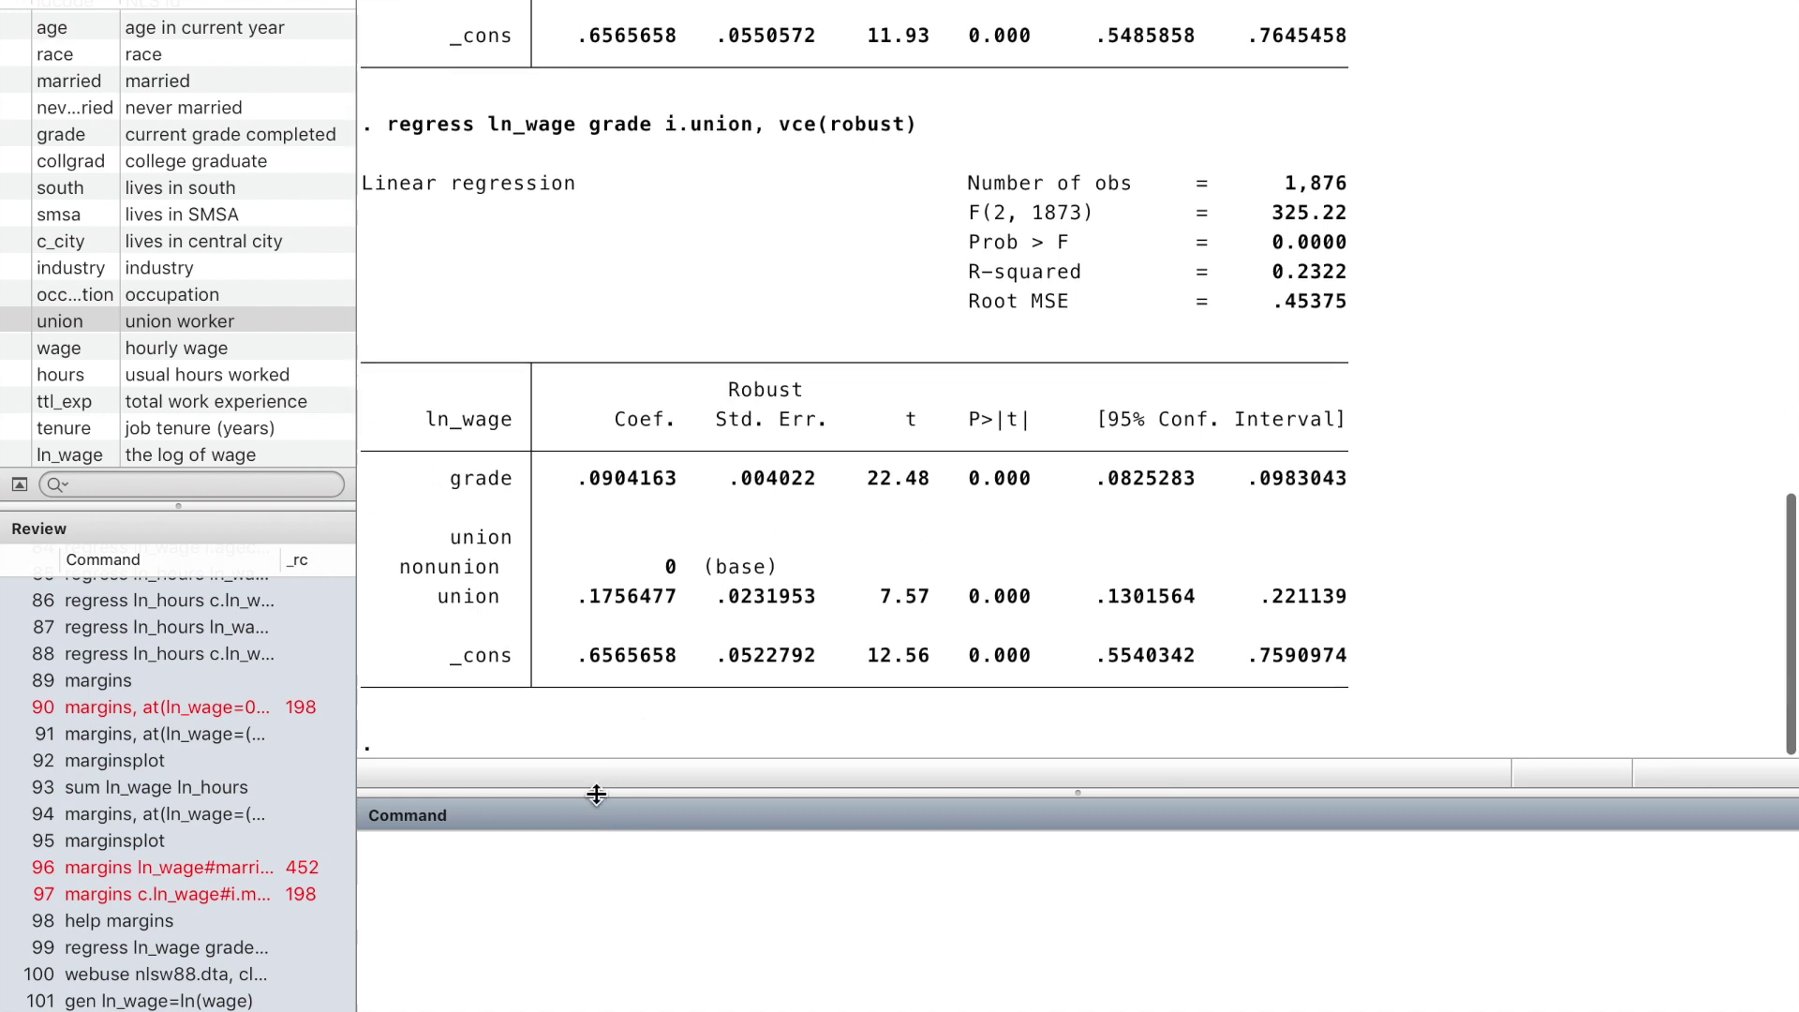
Run regress ln_wage c.grade##i.union, vce(robust).
key("Page_Up")
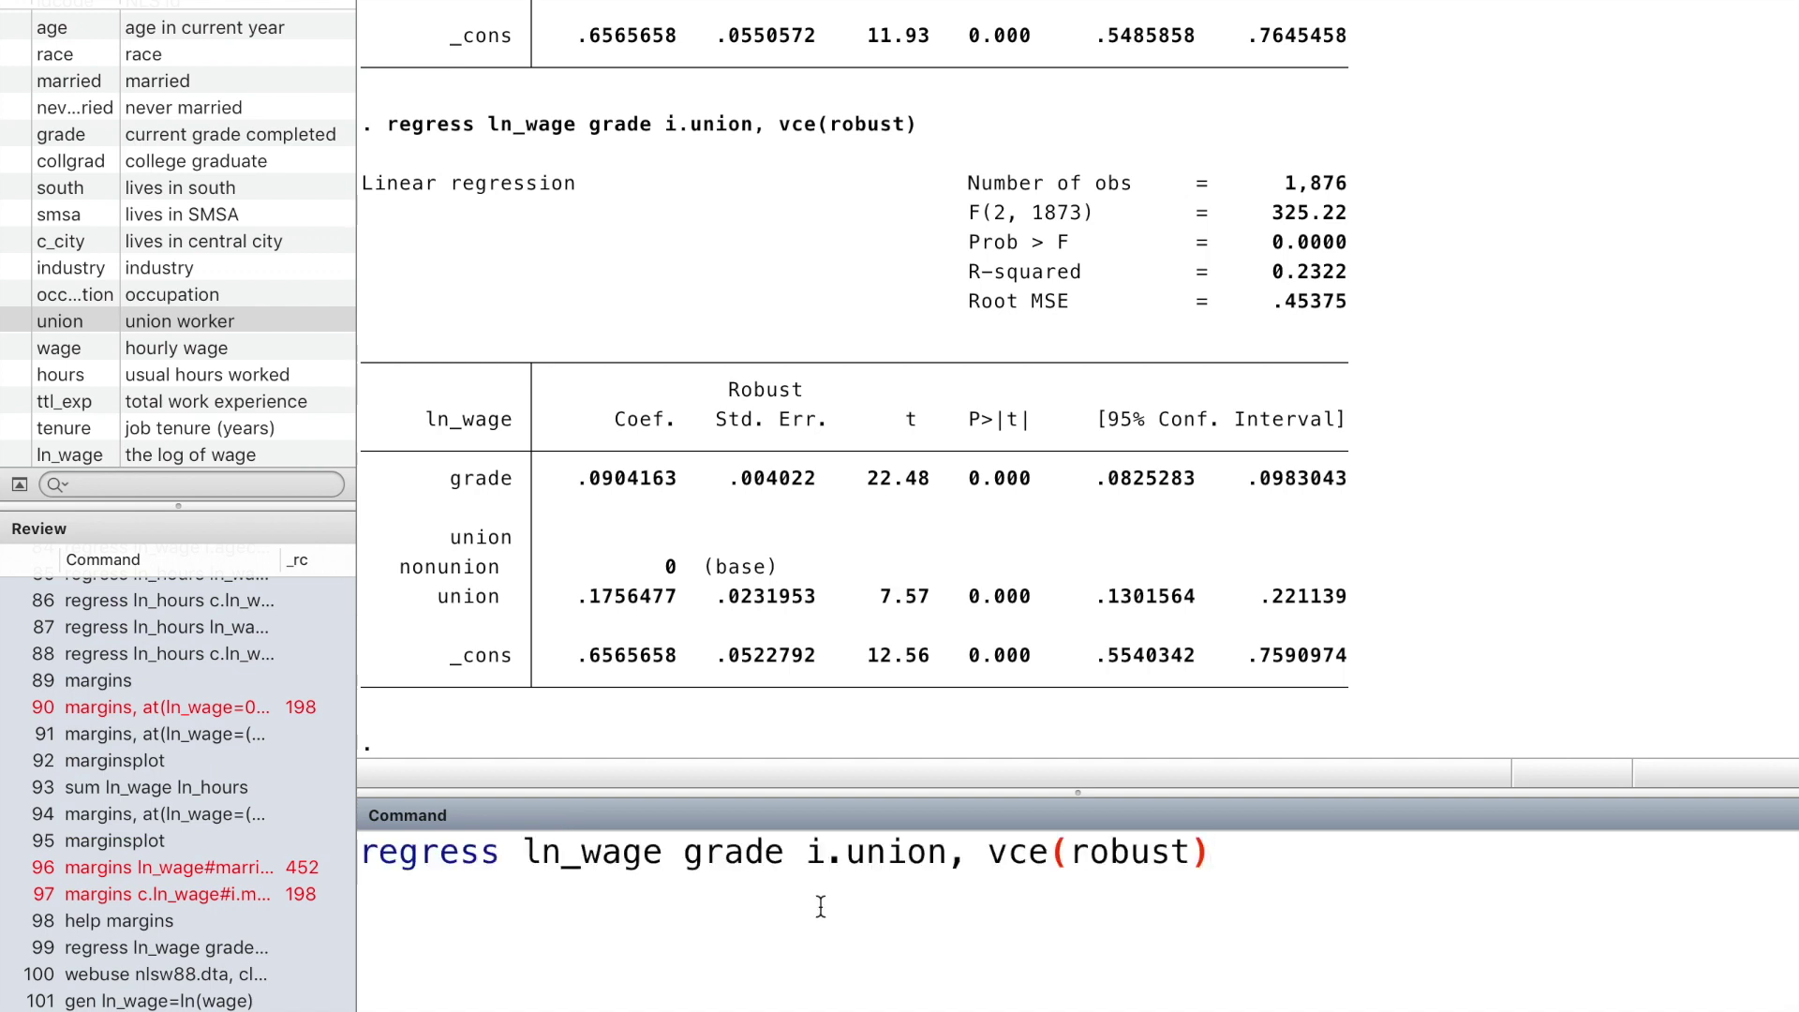
left_click(805, 854)
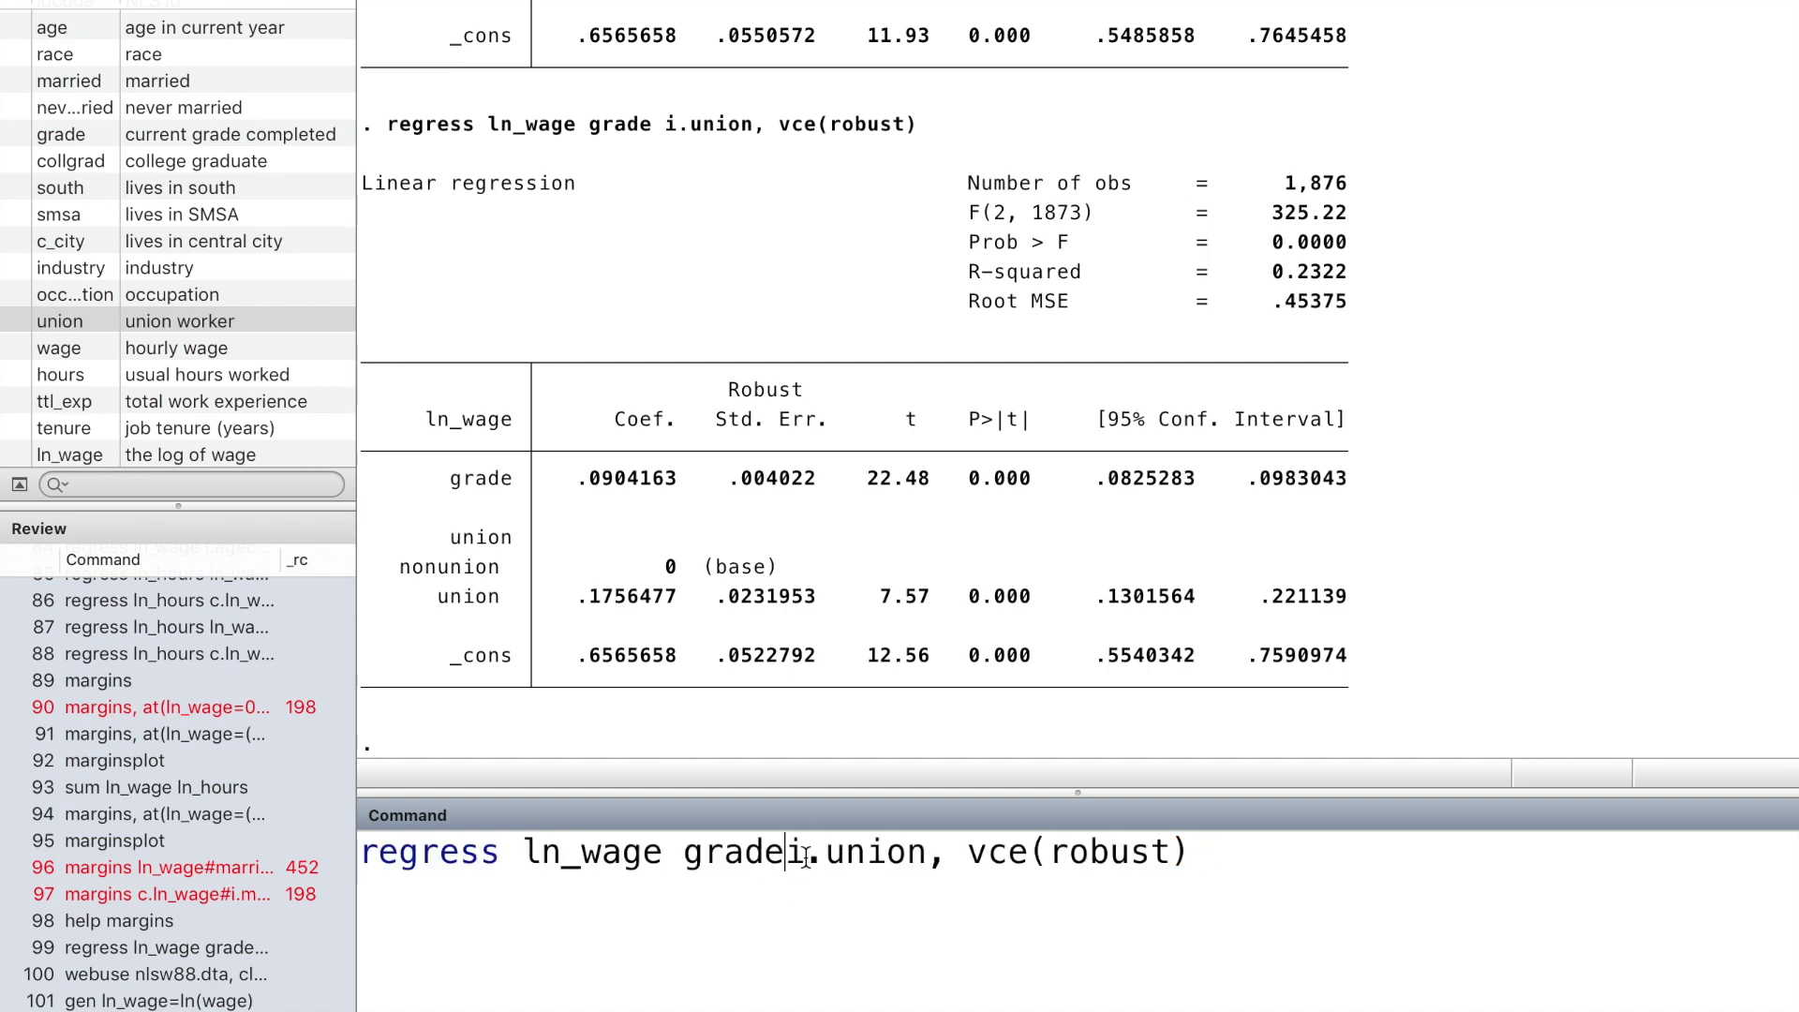
key("BackSpace")
type("##")
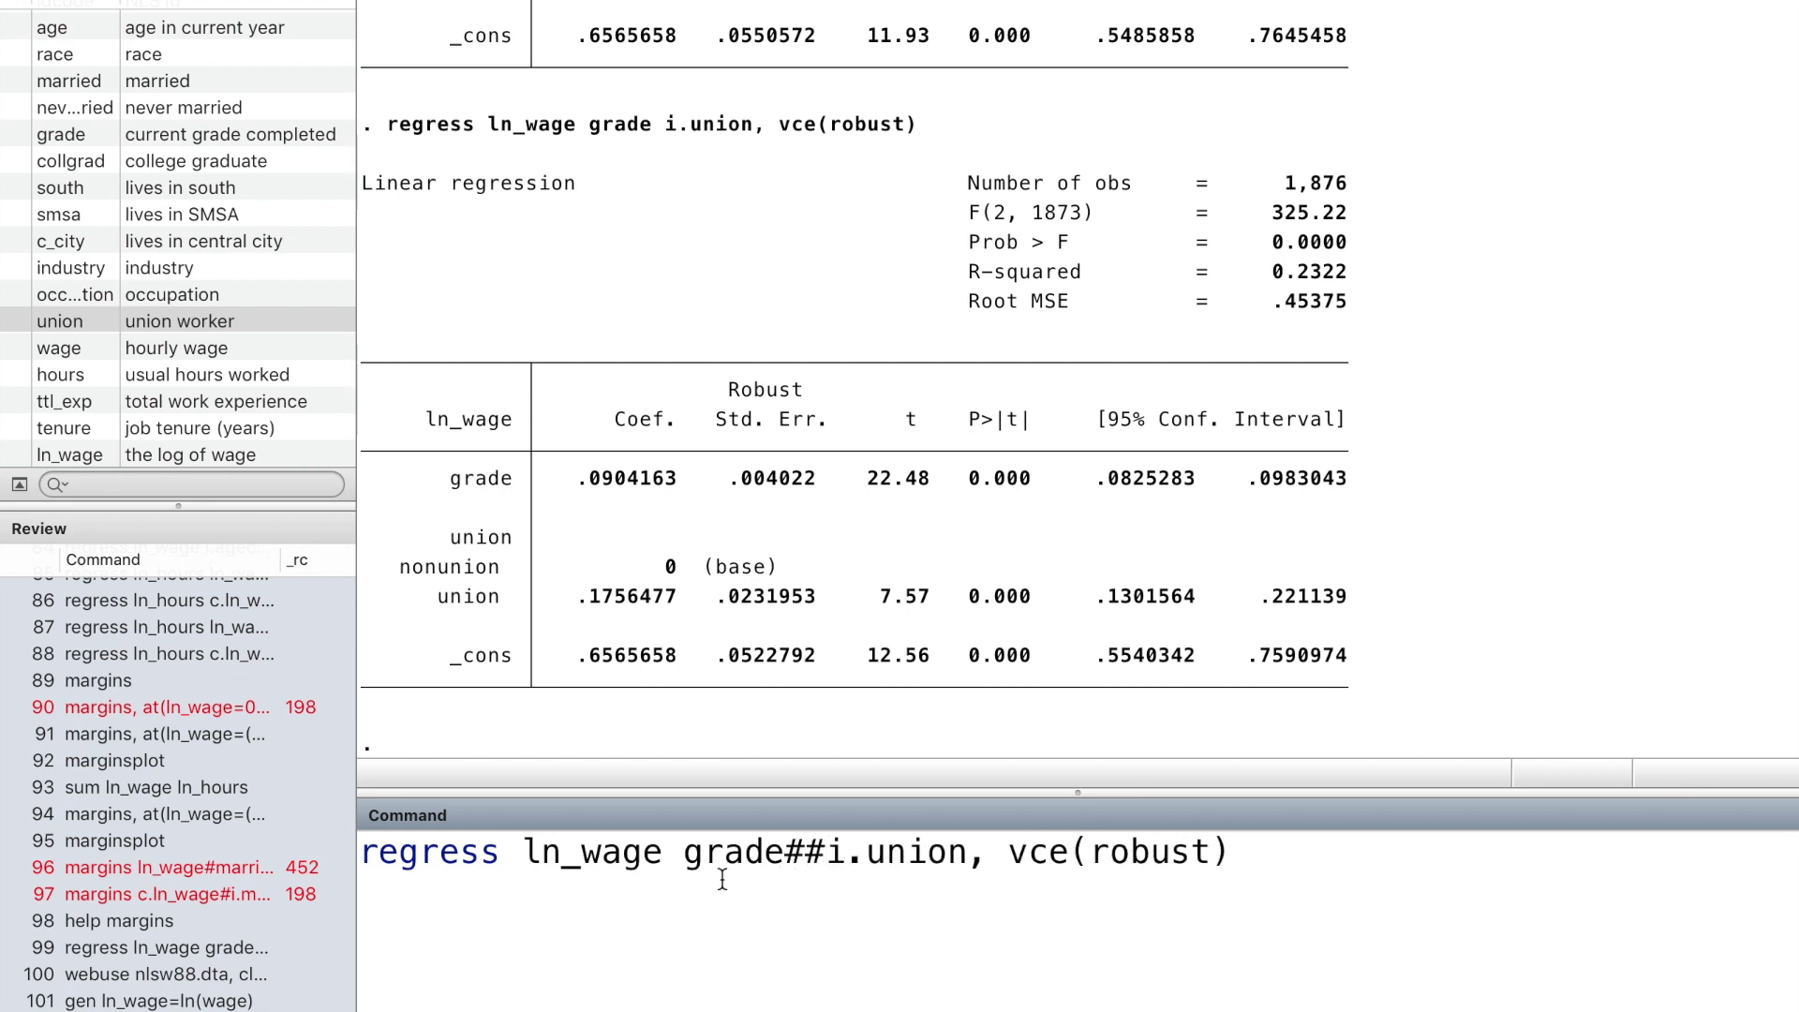
left_click(686, 858)
type("c.")
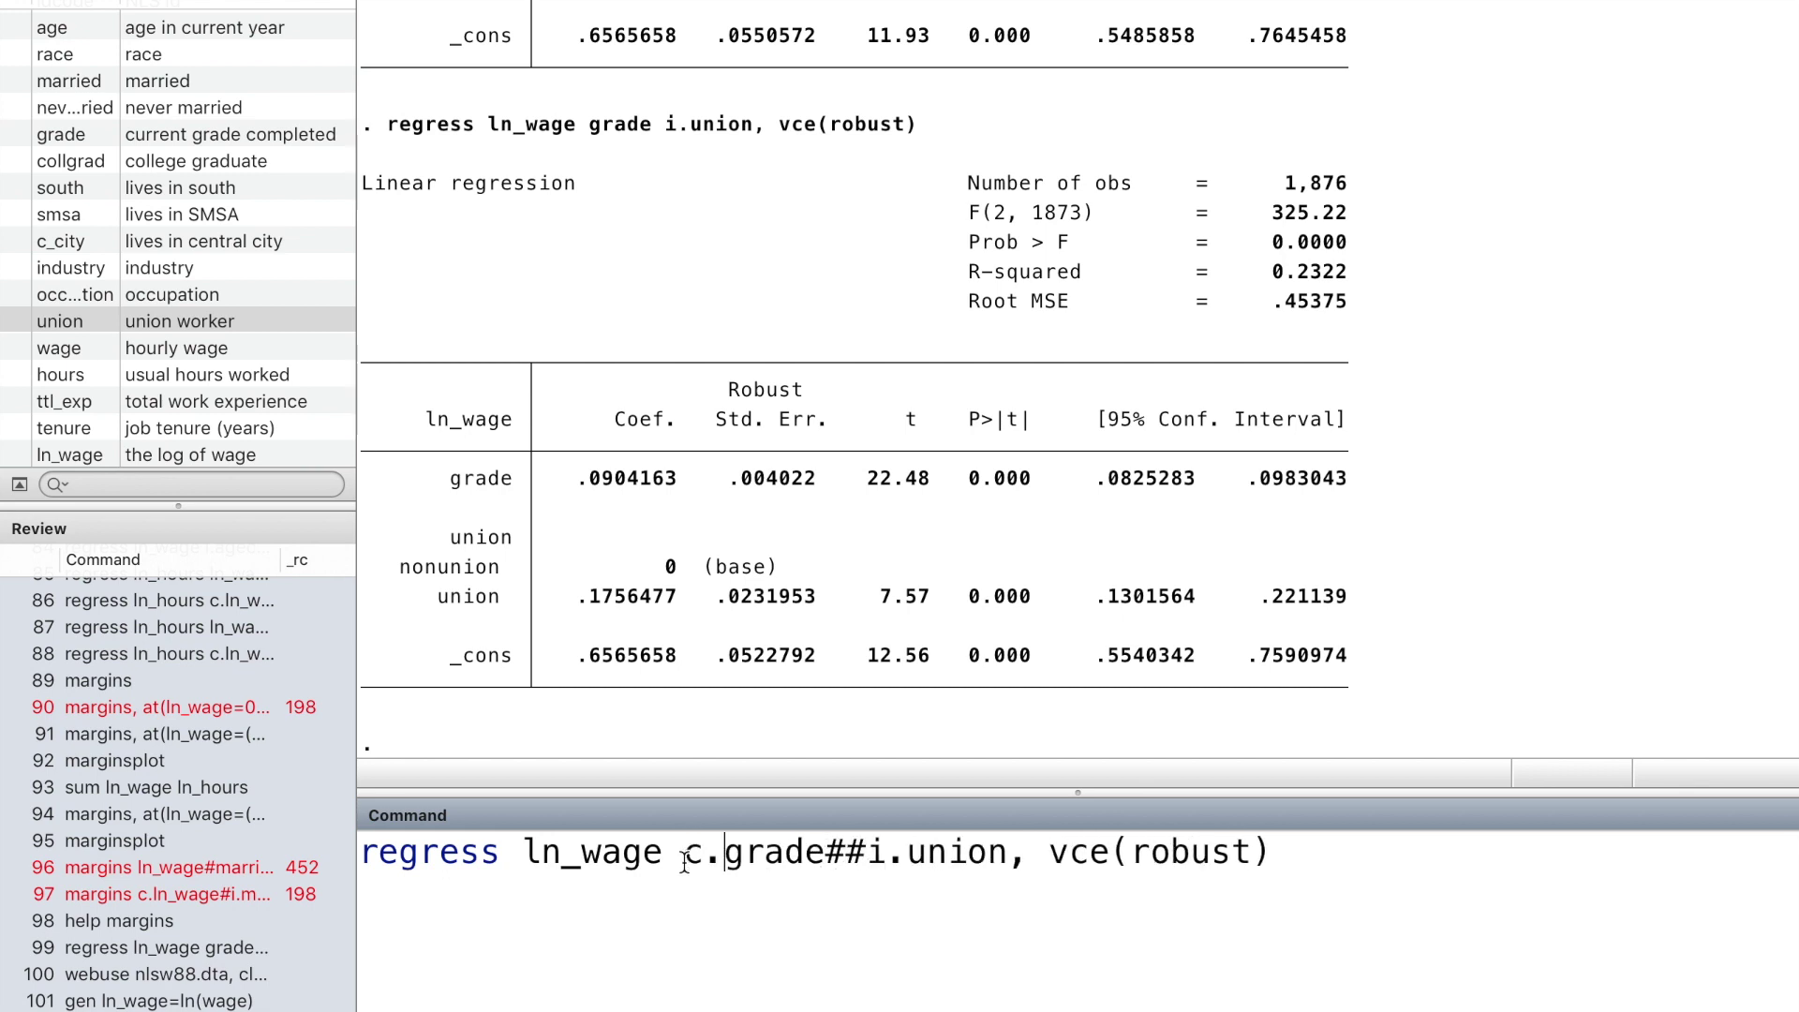
key("Return")
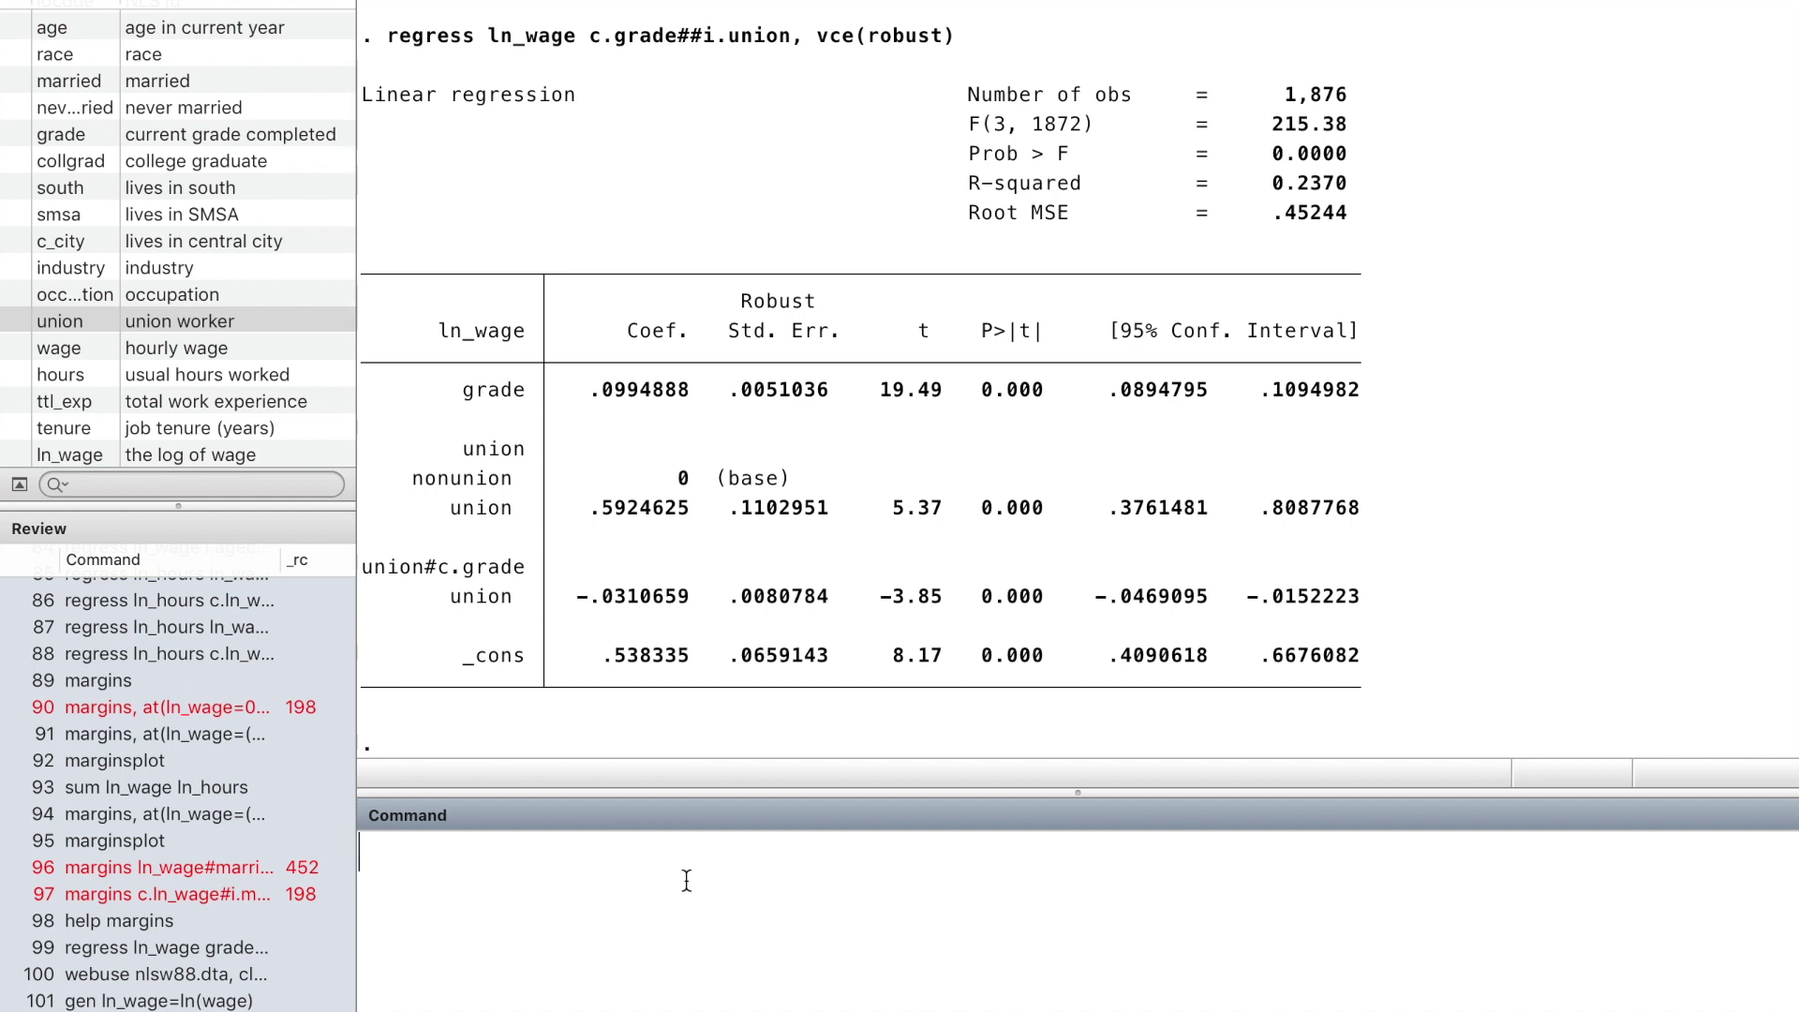
Compute predictive margins with margins, at(grade=(0(1)18)).
type("margins")
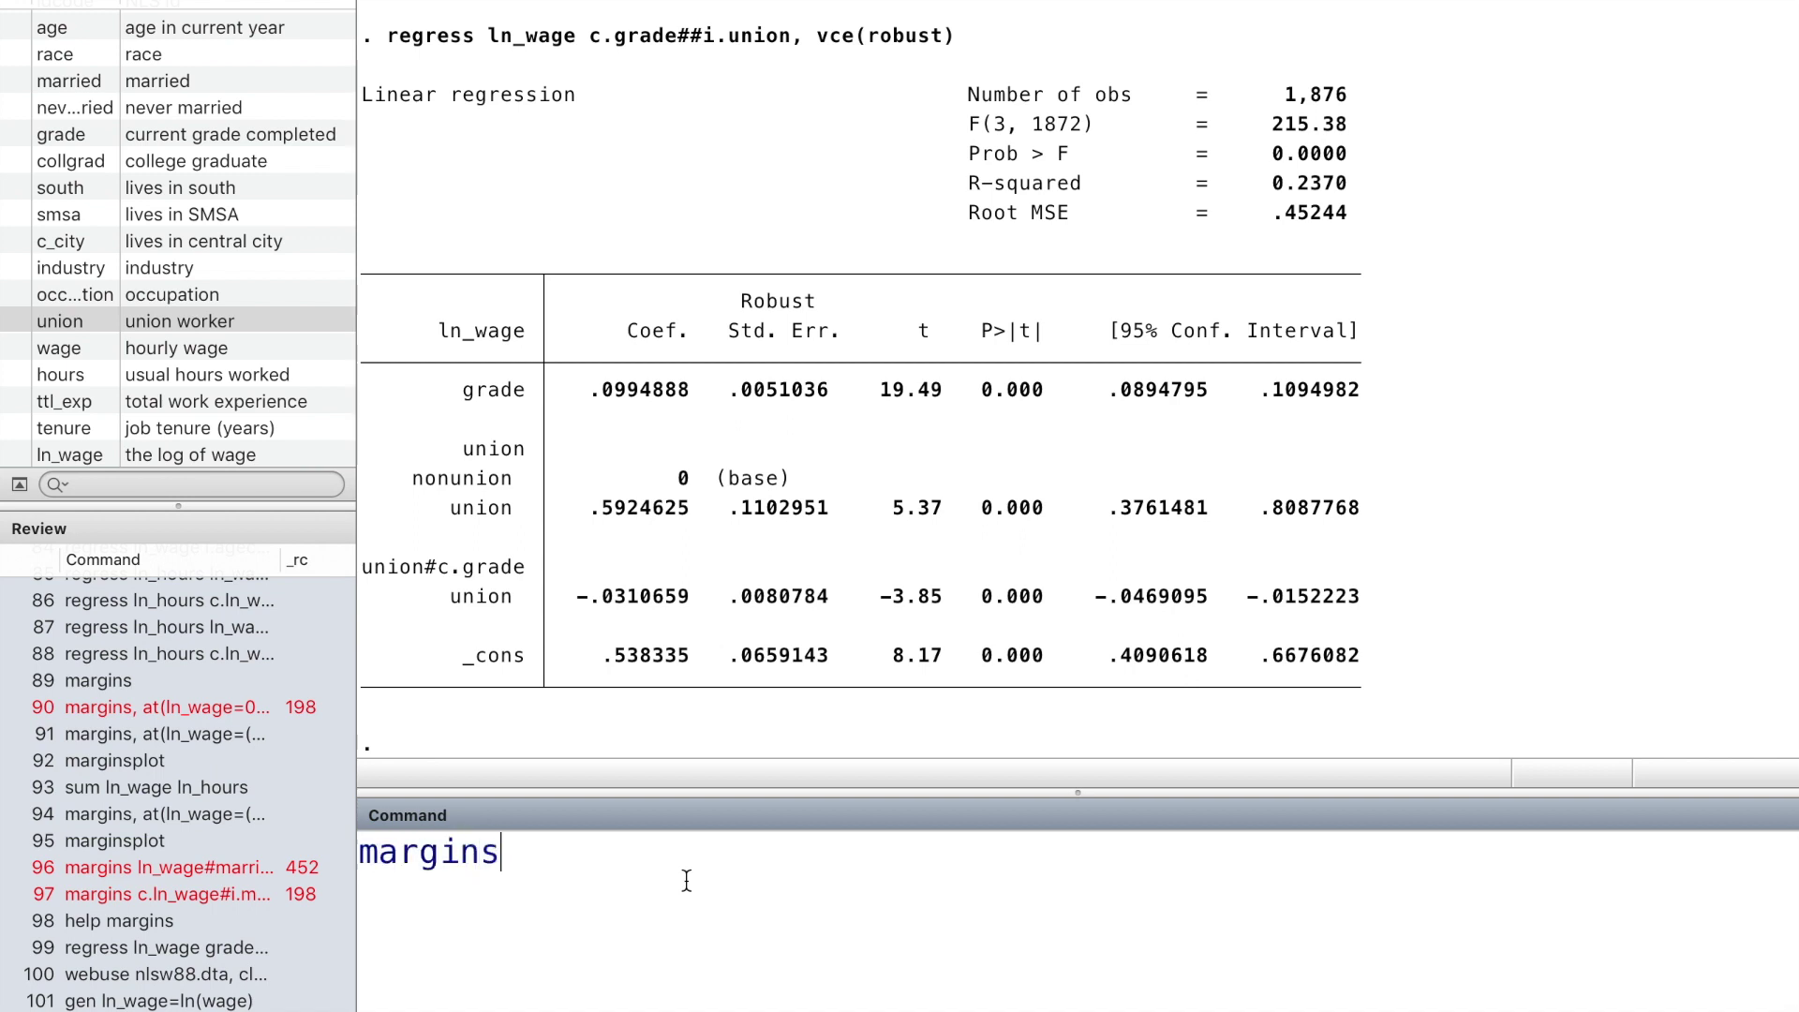
type(", at()")
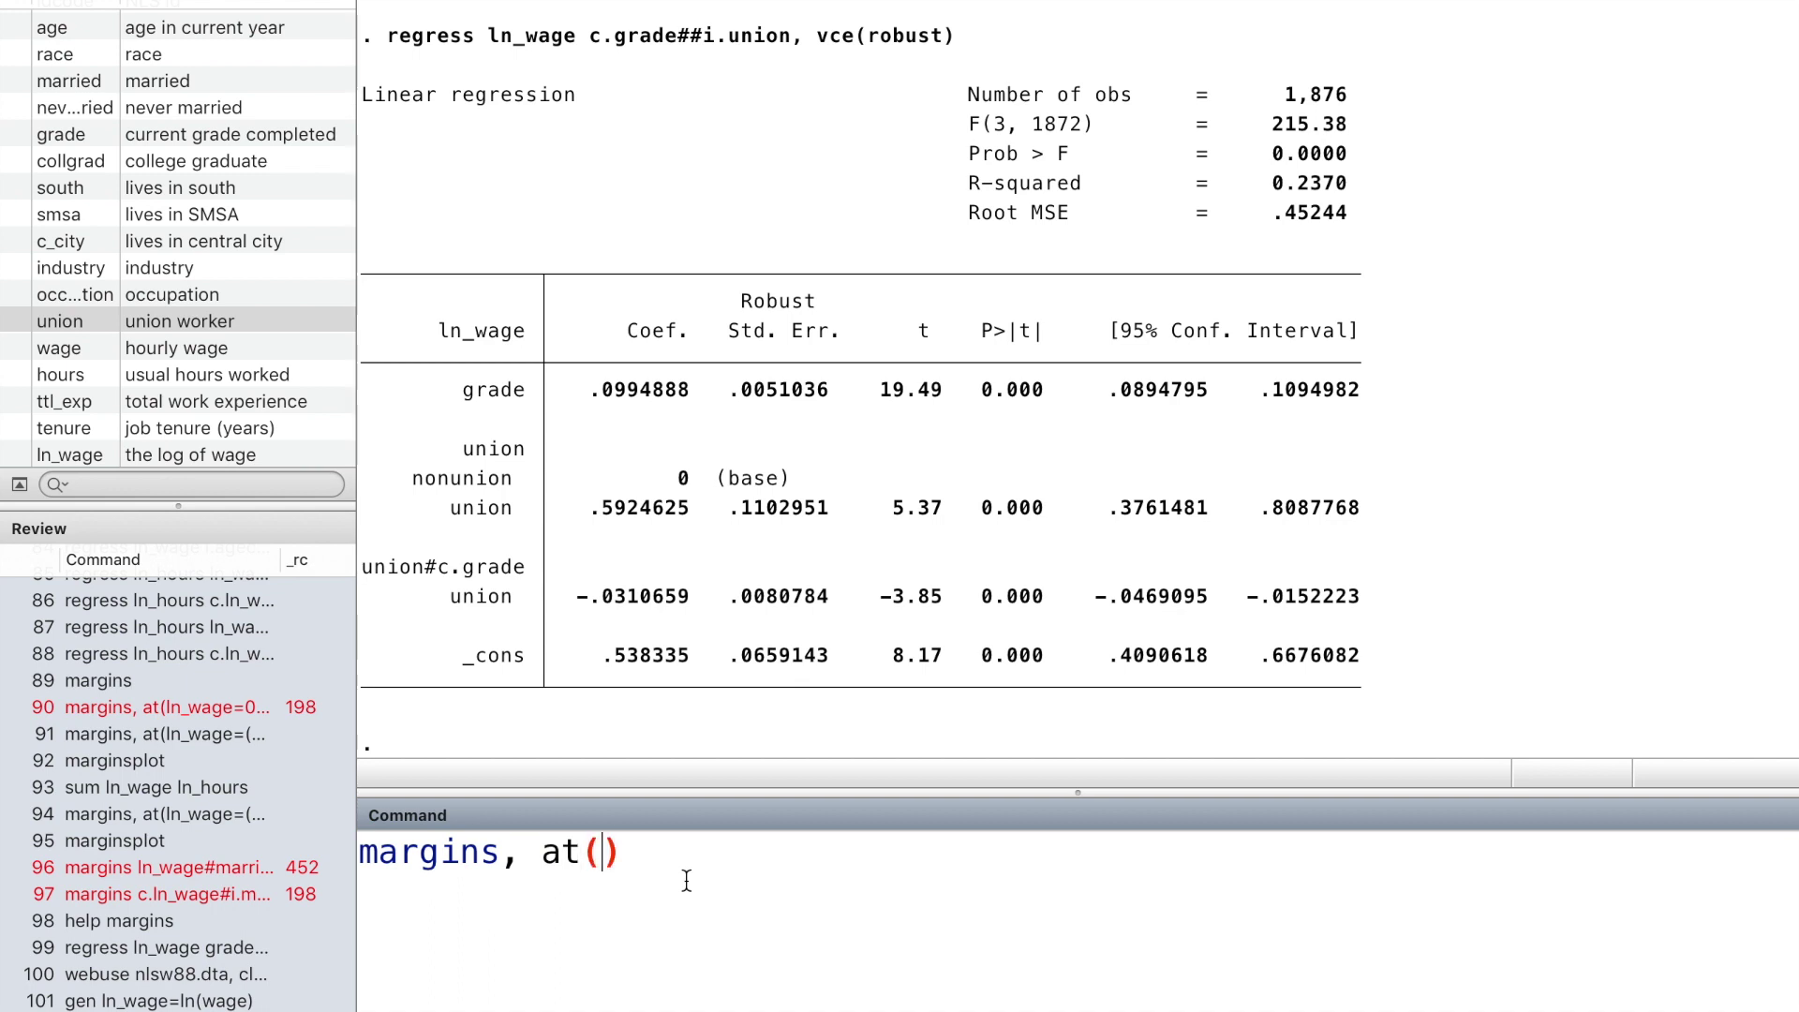
type("grade")
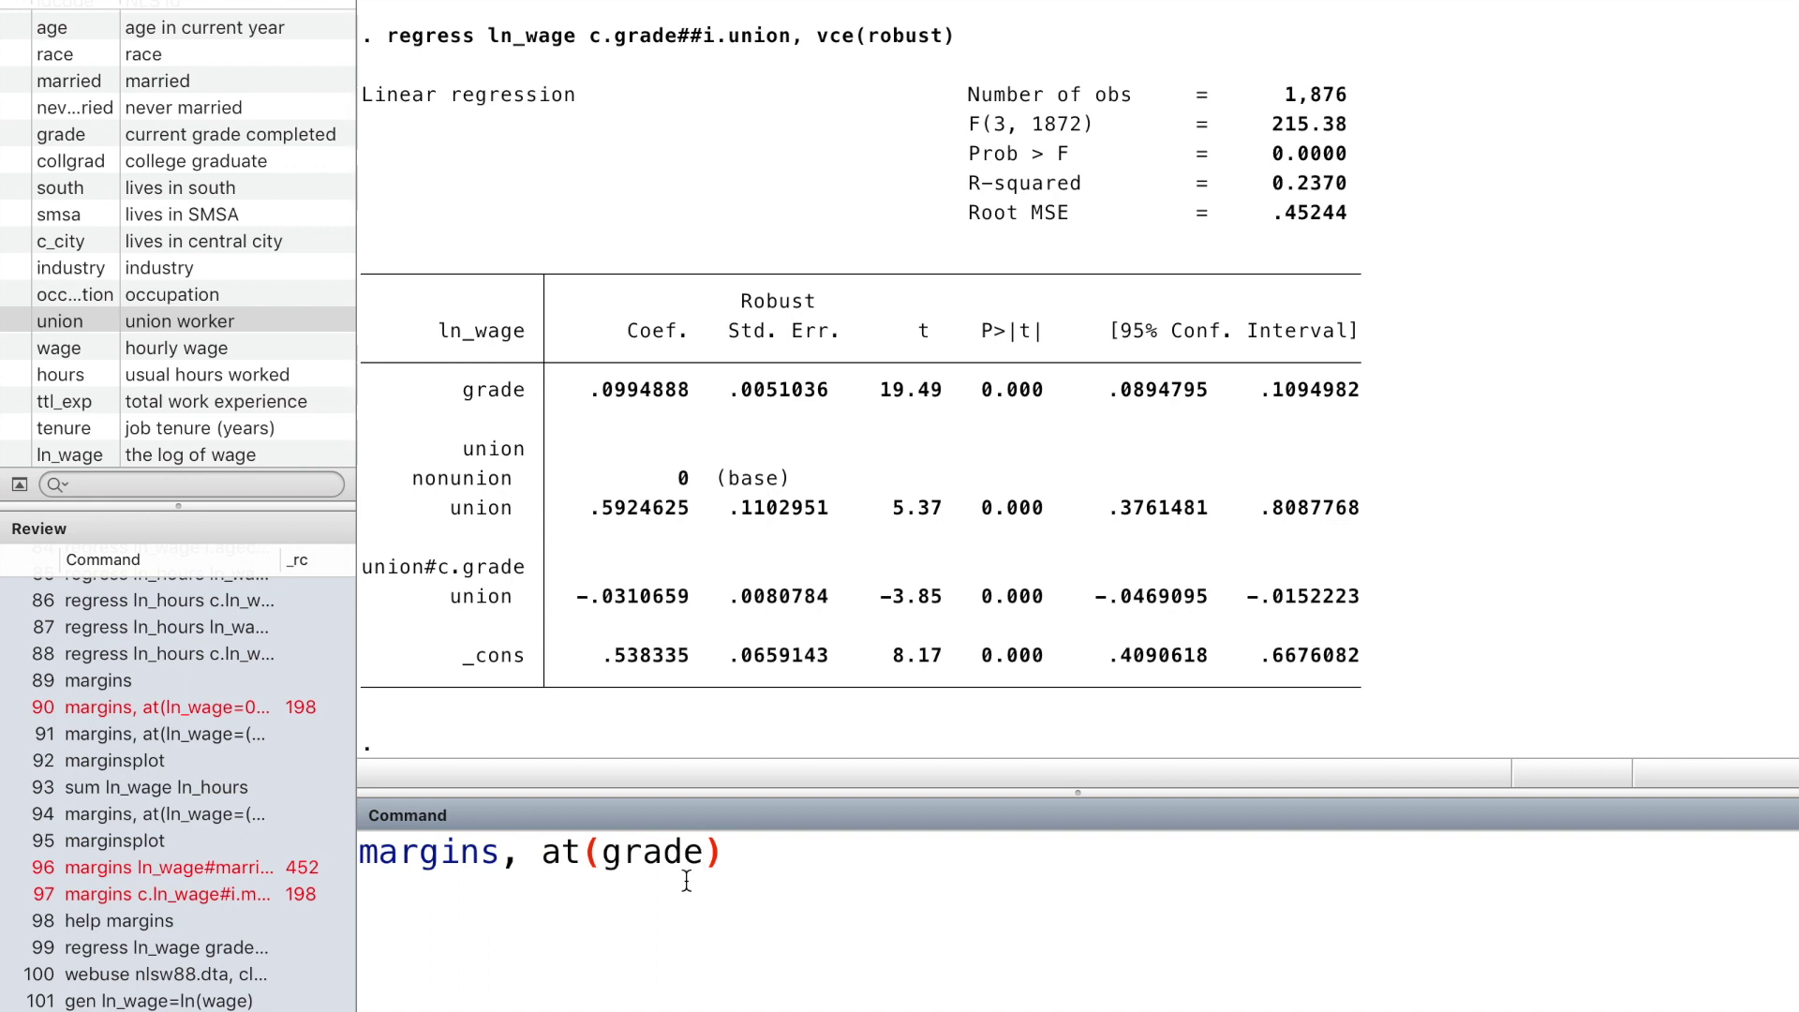
type("=")
type("()")
type("0")
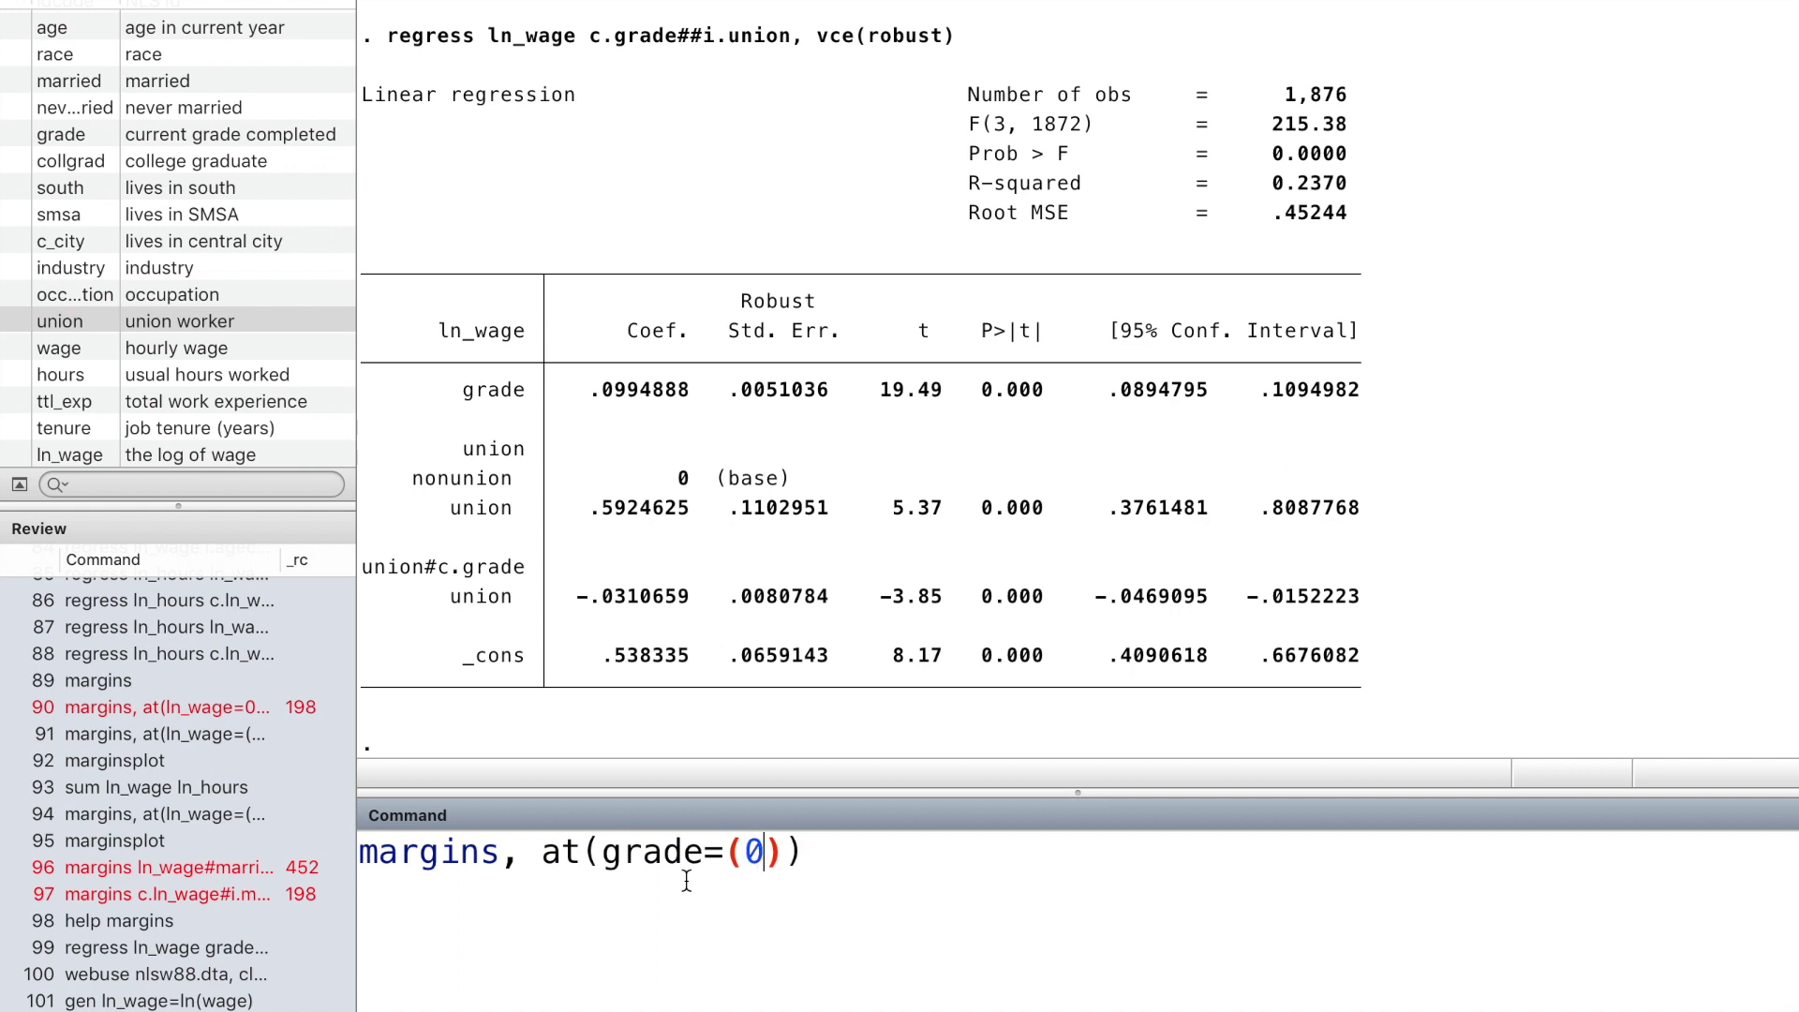
type("(1)18")
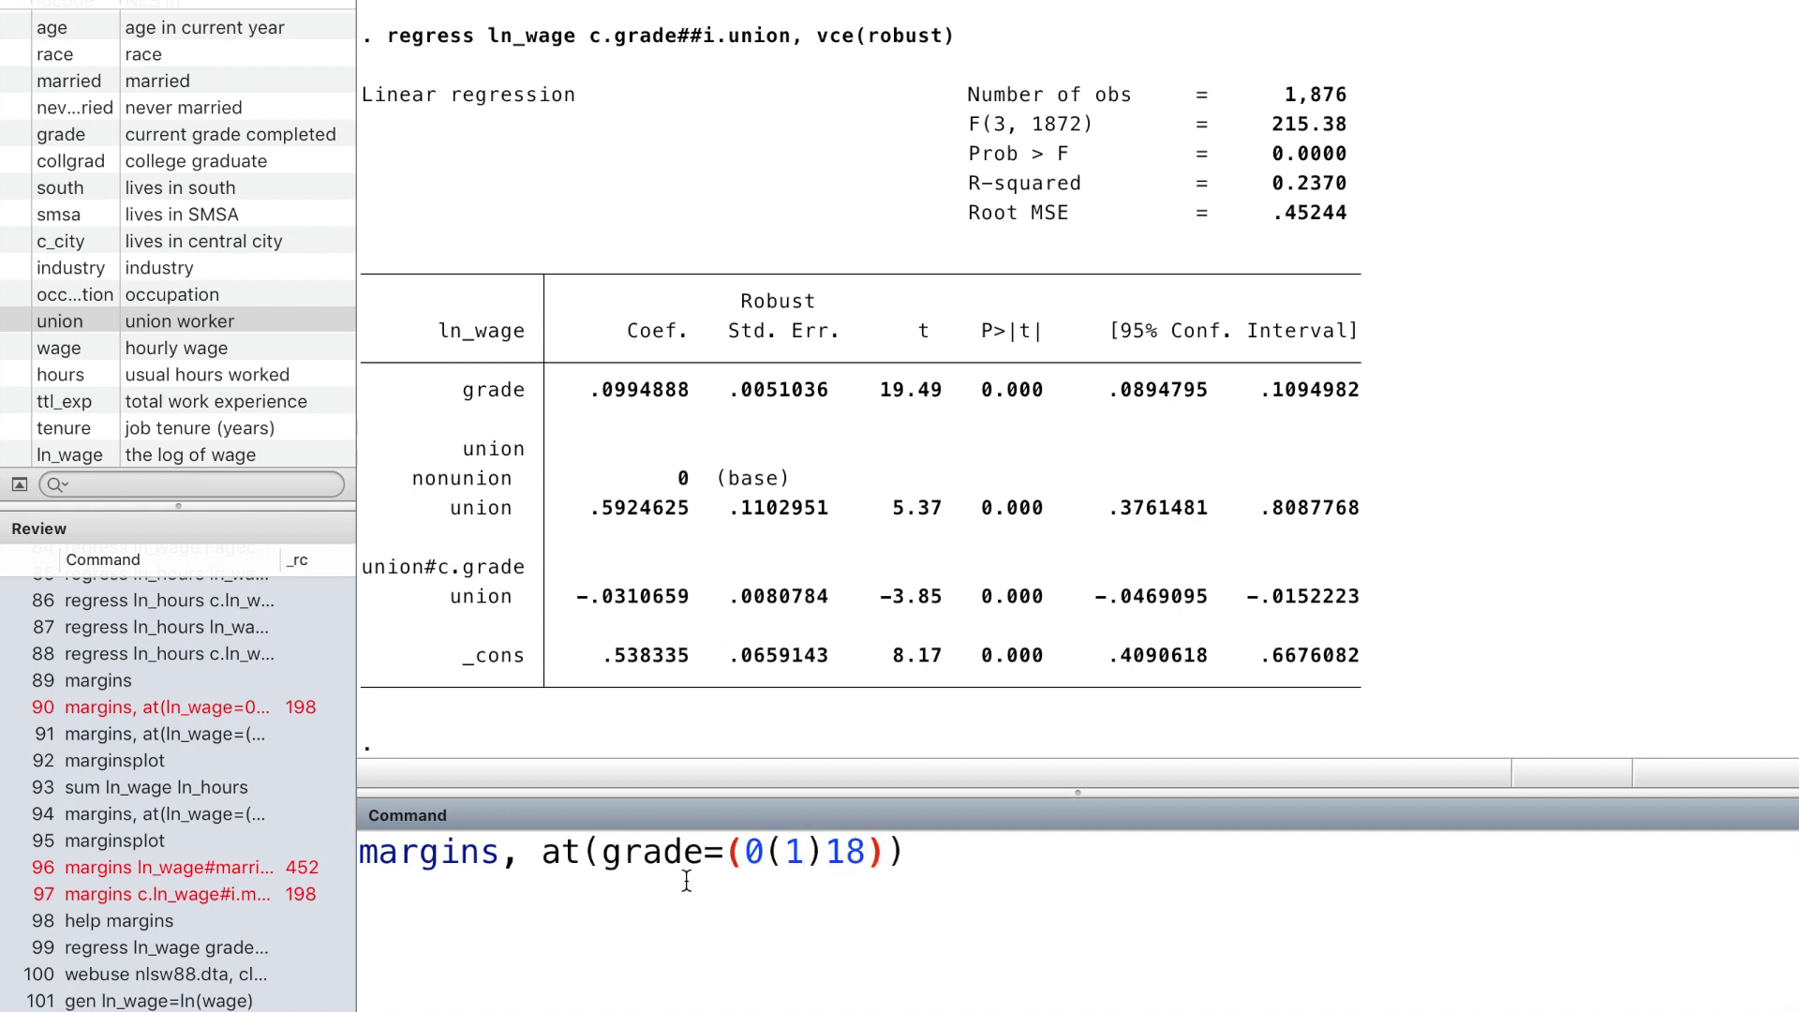
key("Return")
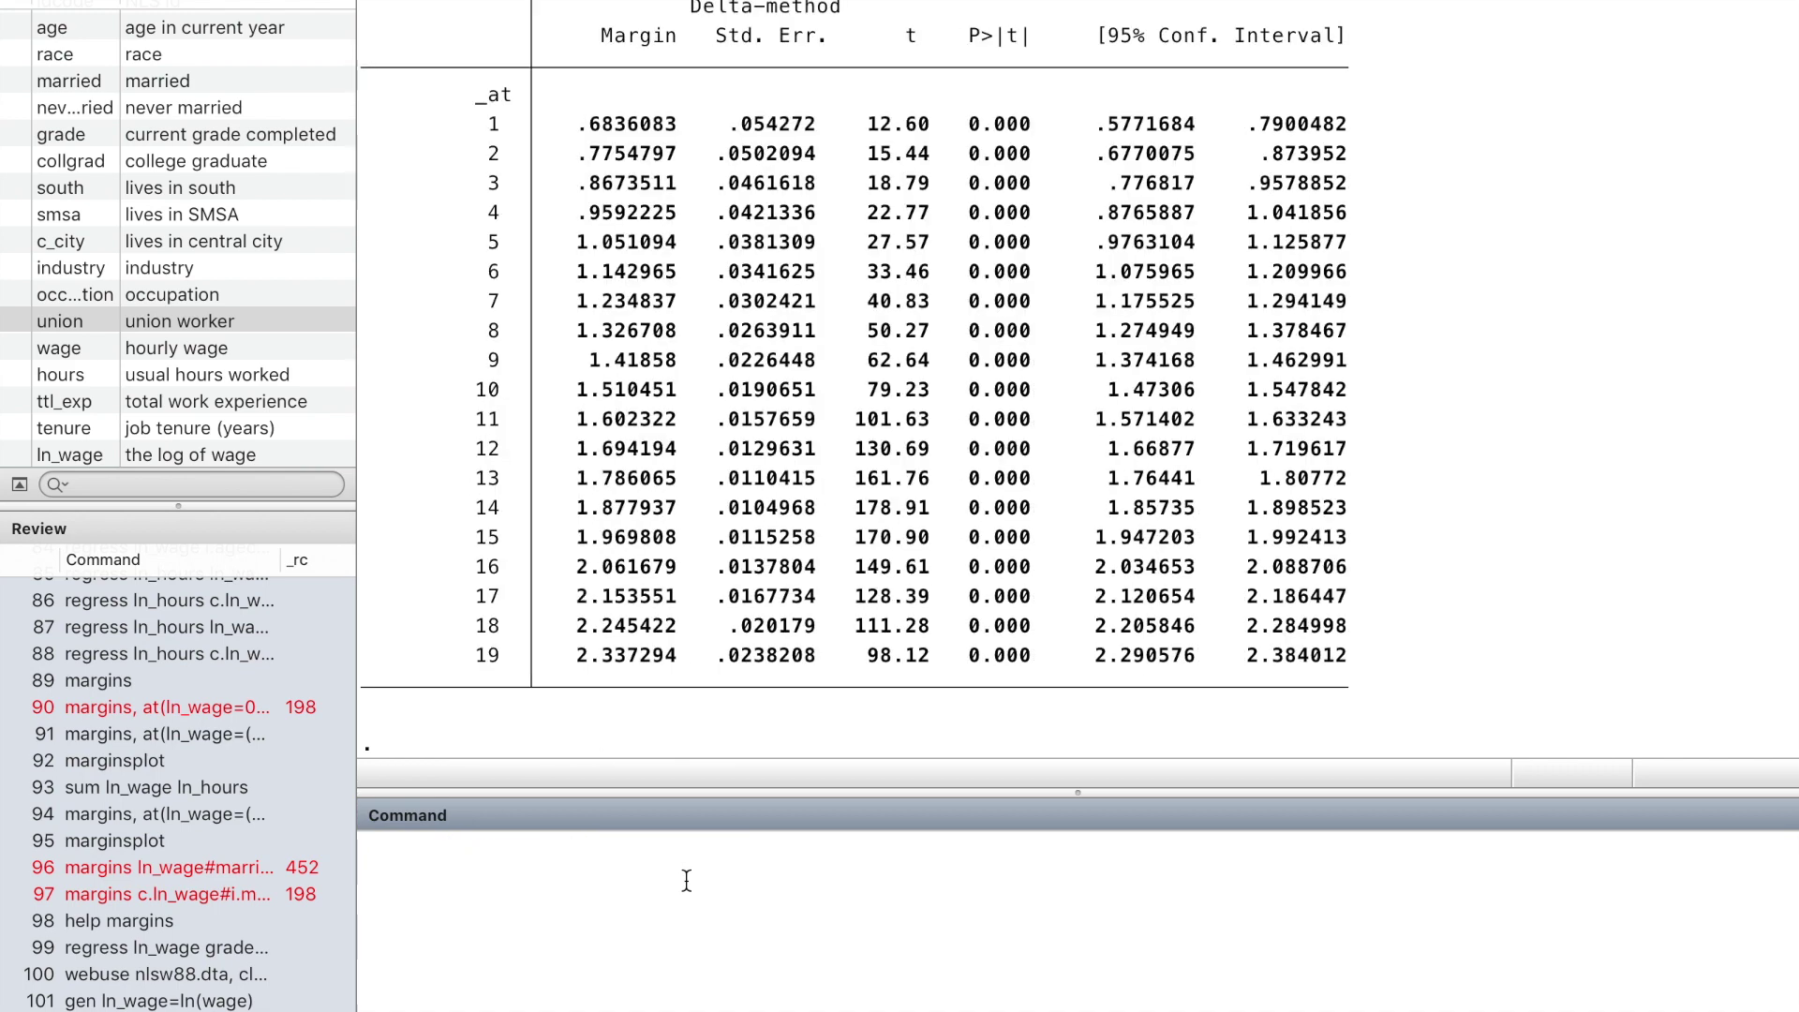
Plot the grade predictions with marginsplot.
type("margins")
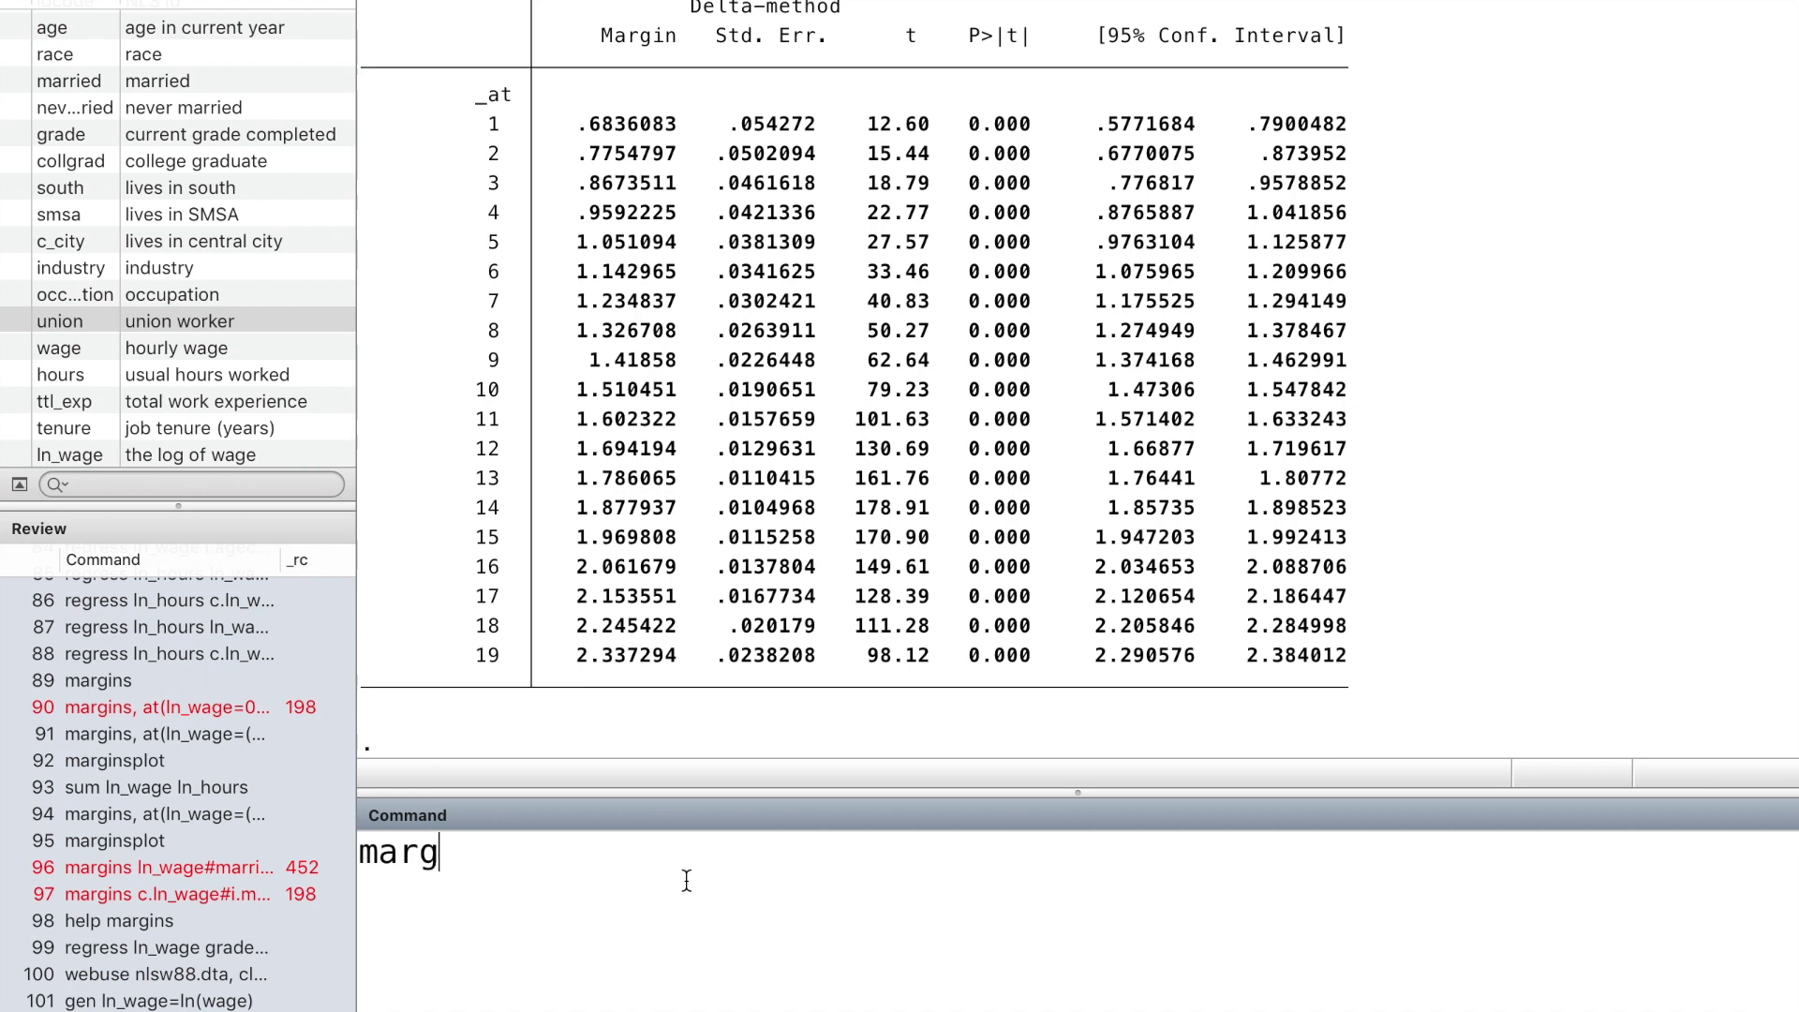
type("pol")
key("BackSpace")
key("BackSpace")
type("lot")
key("Return")
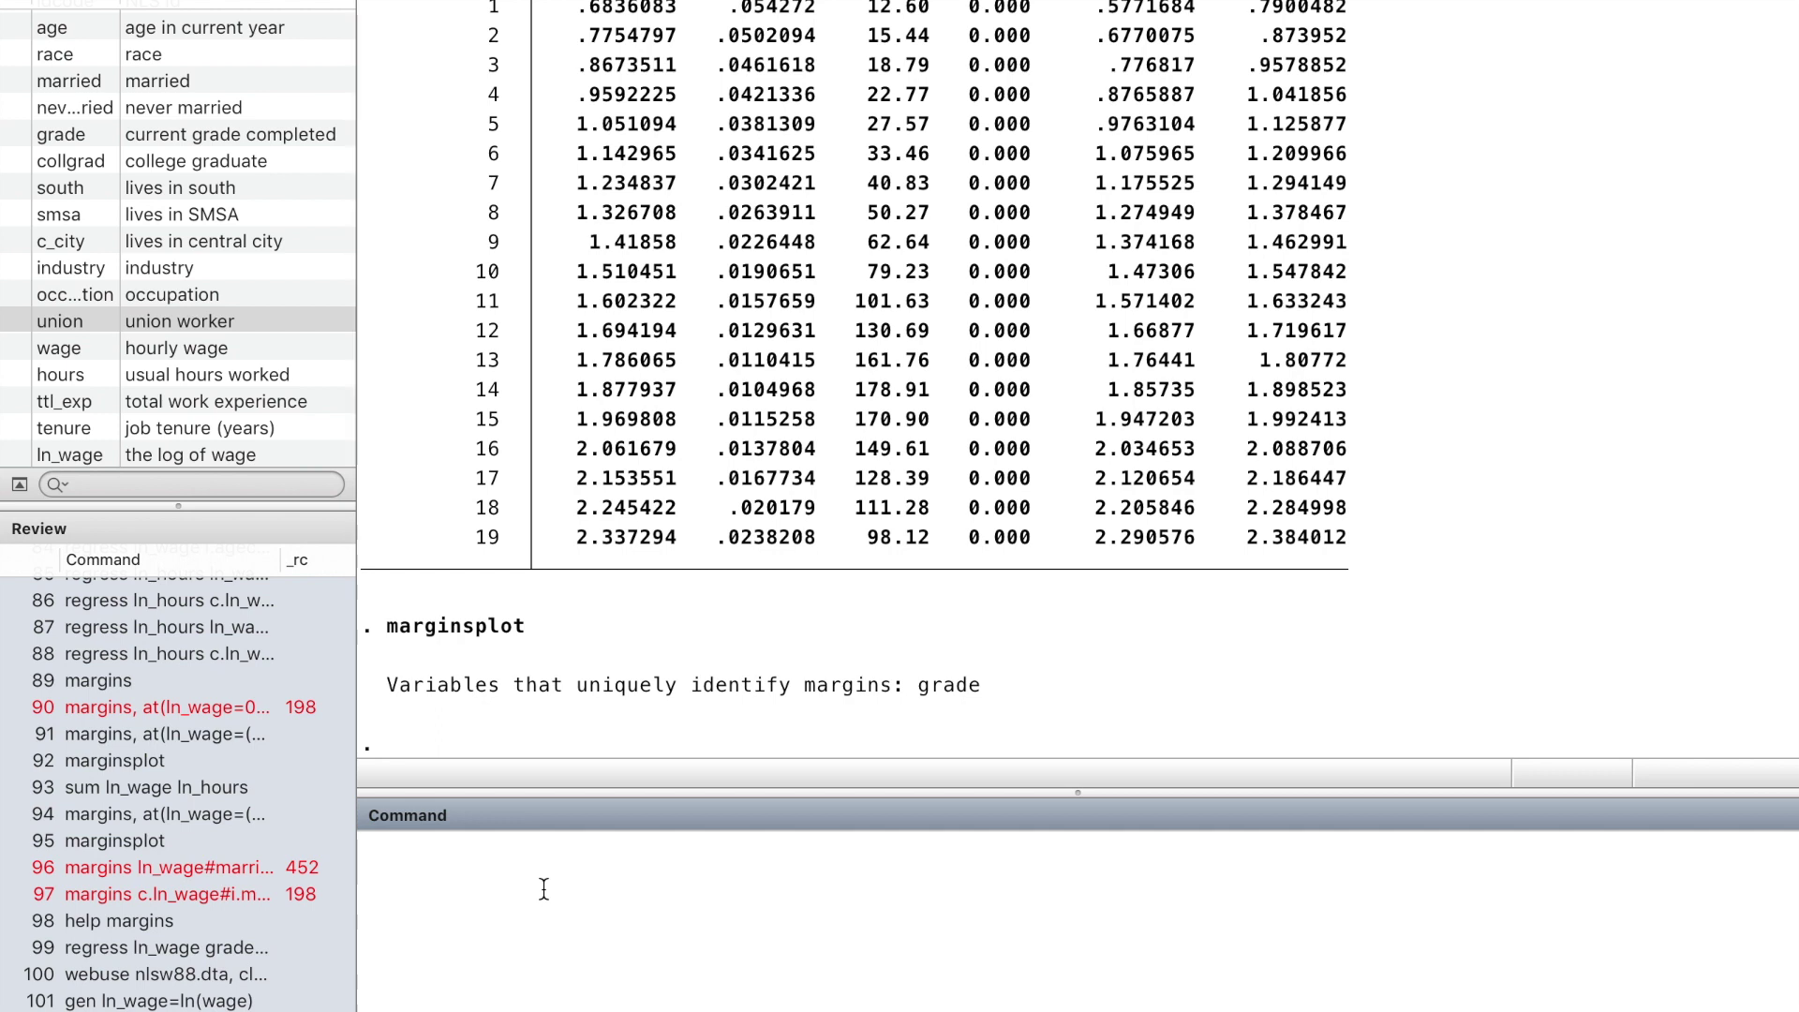
Rerun margins at grades 0–18 with over(union), then plot with marginsplot.
type("marginsplot")
key("Page_Up")
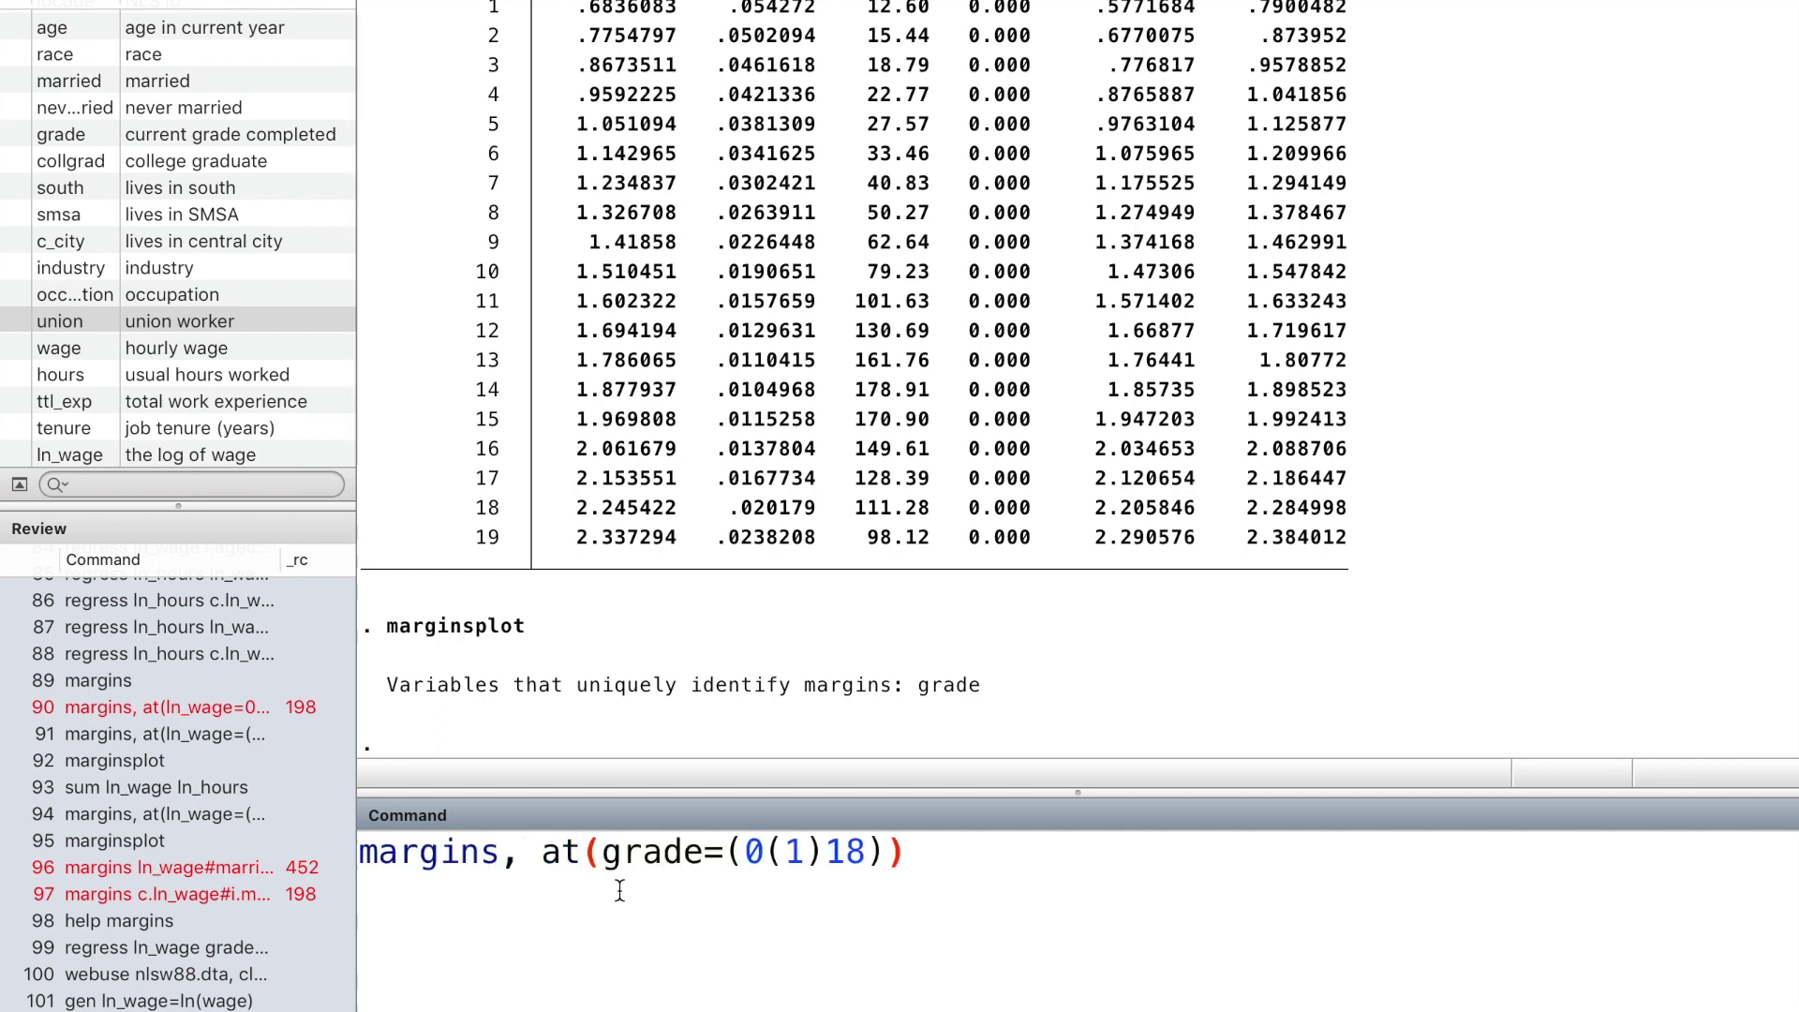
type("over(")
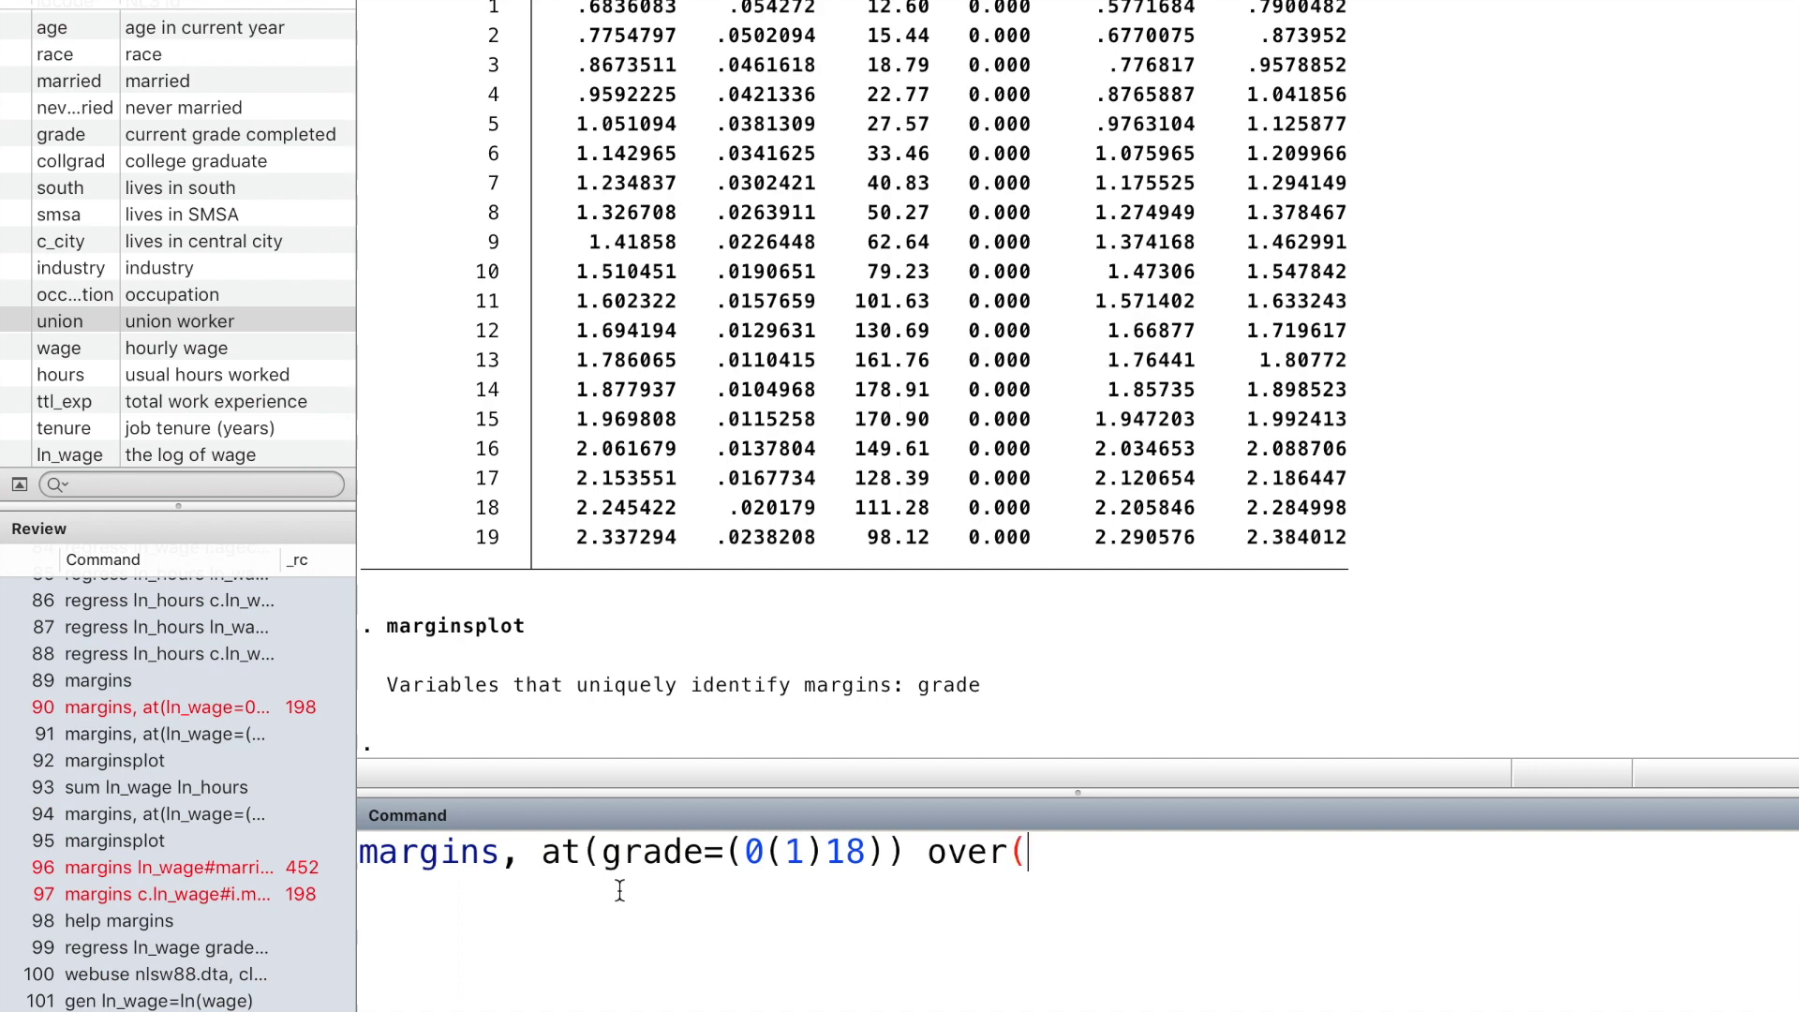
type("union")
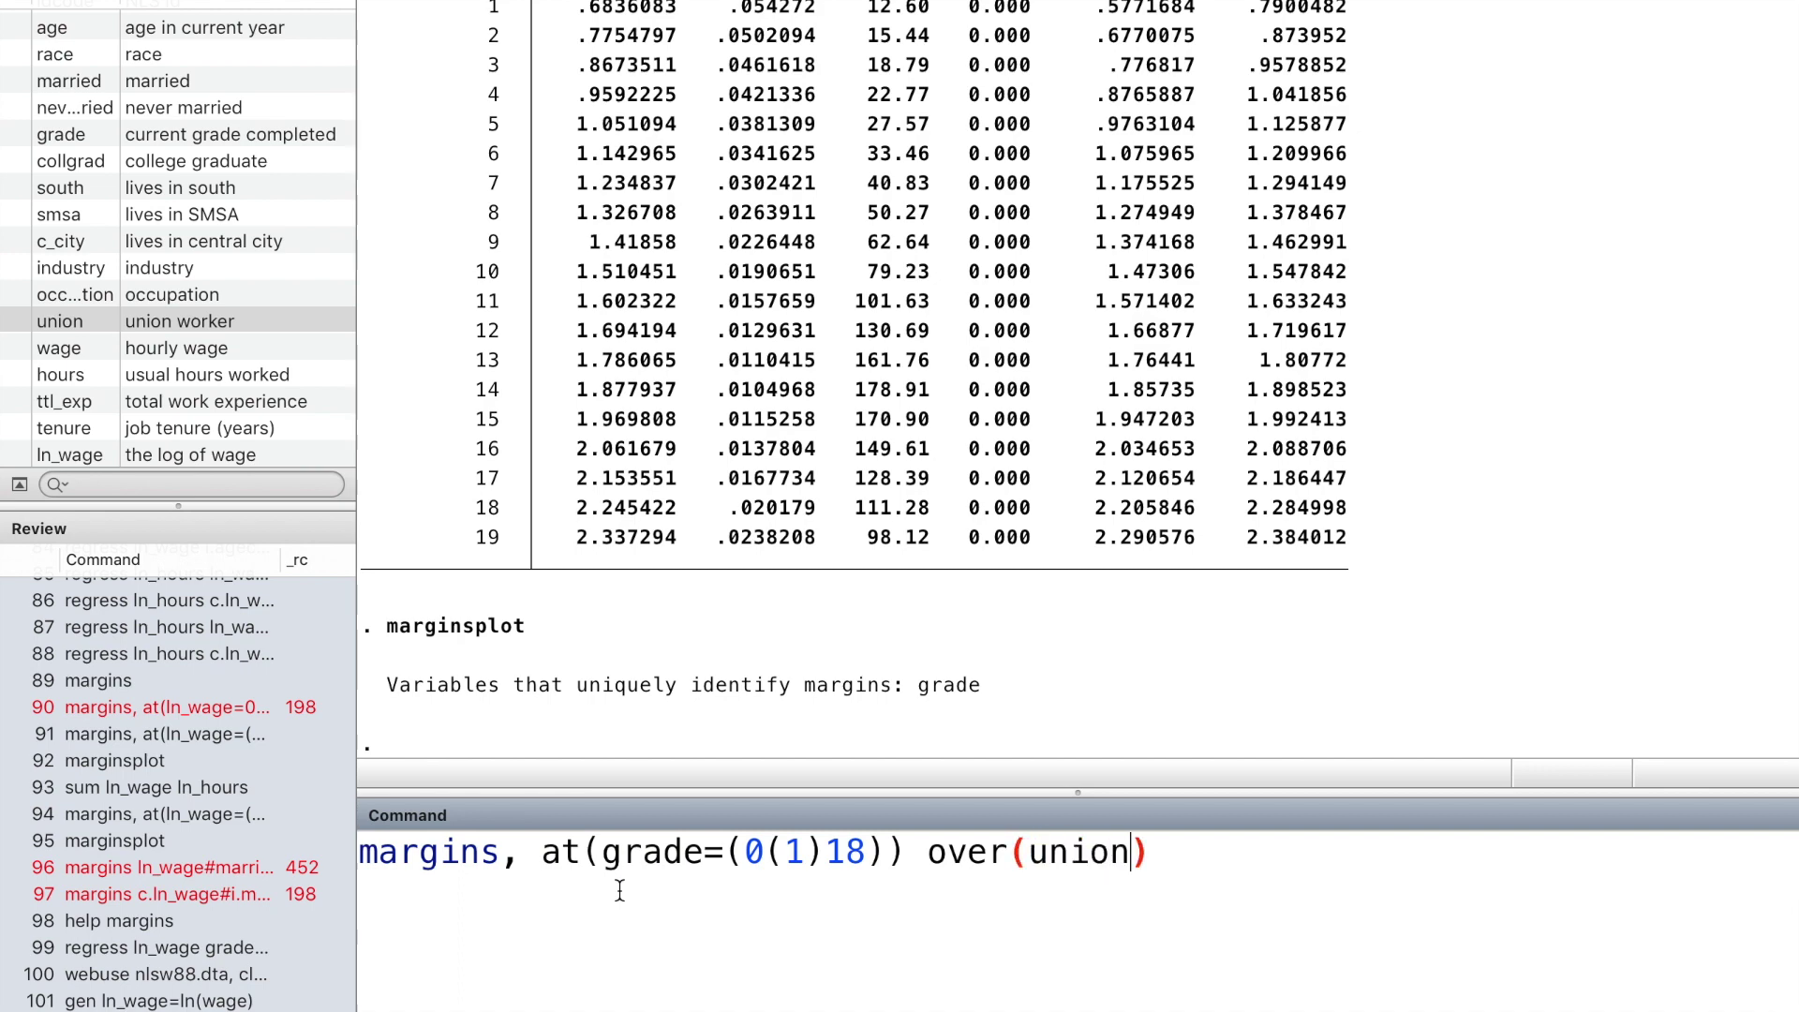
key("Return")
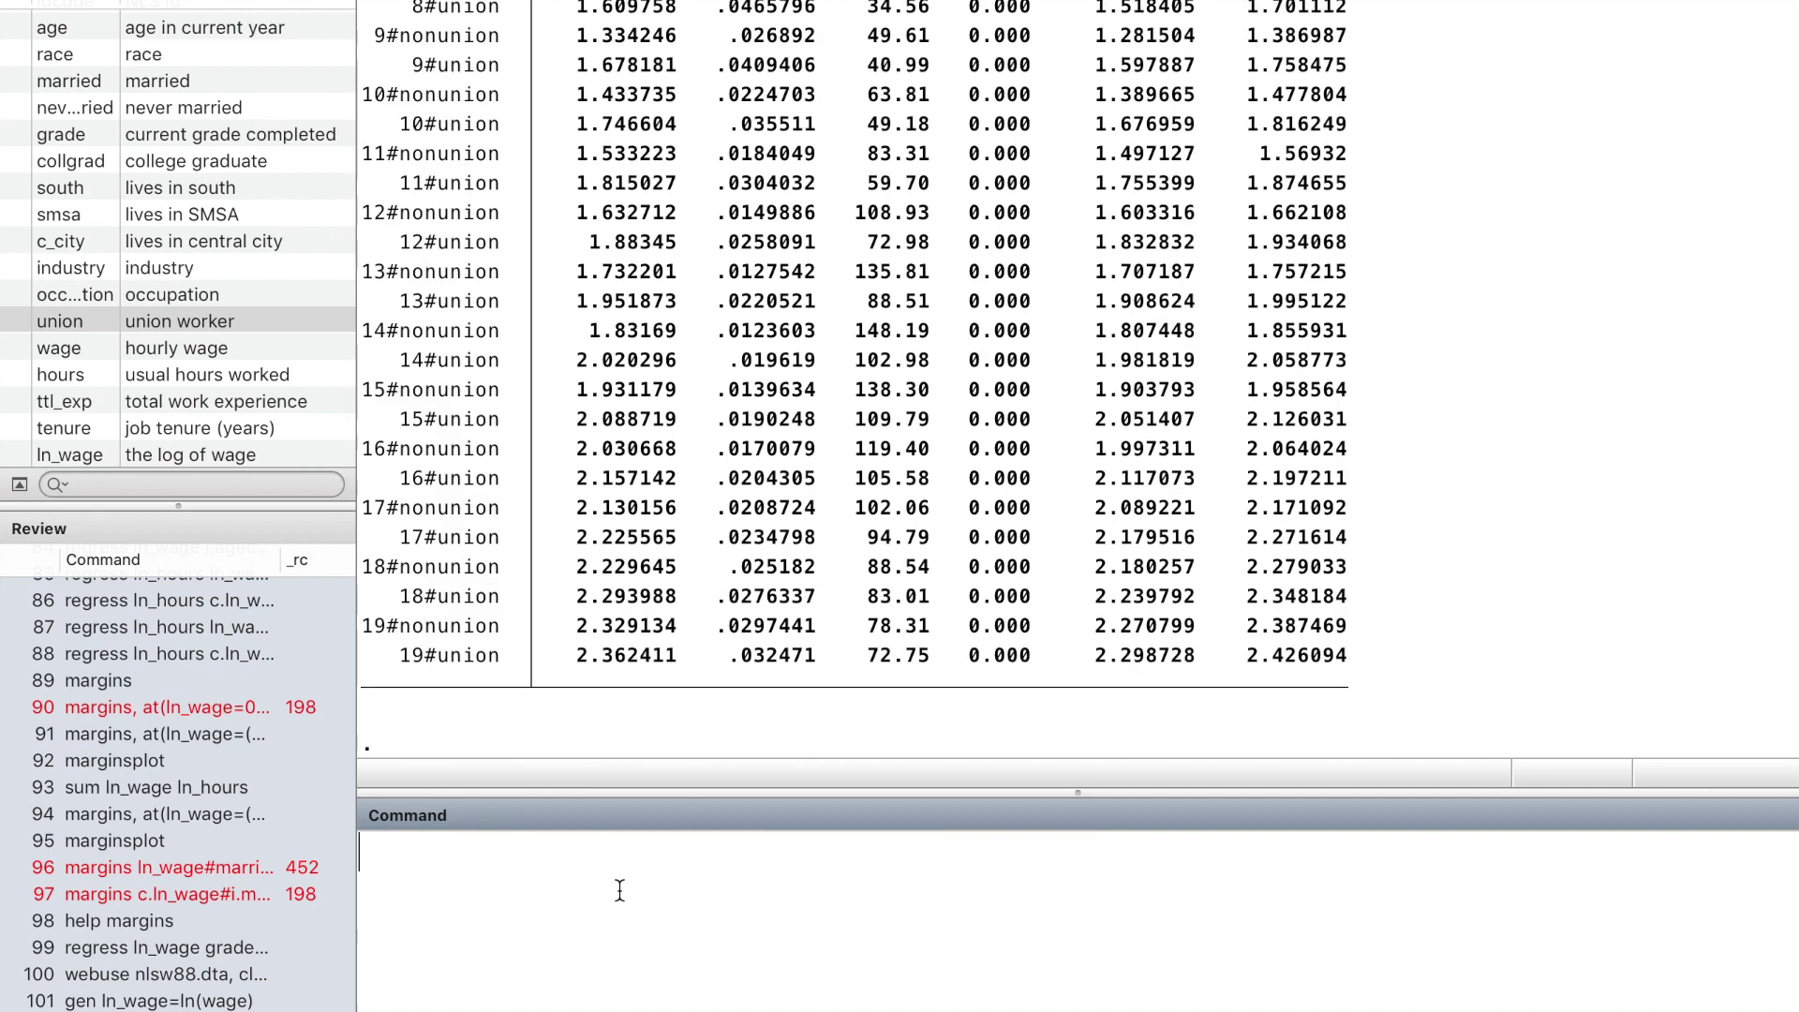
type("marginsplot")
key("Return")
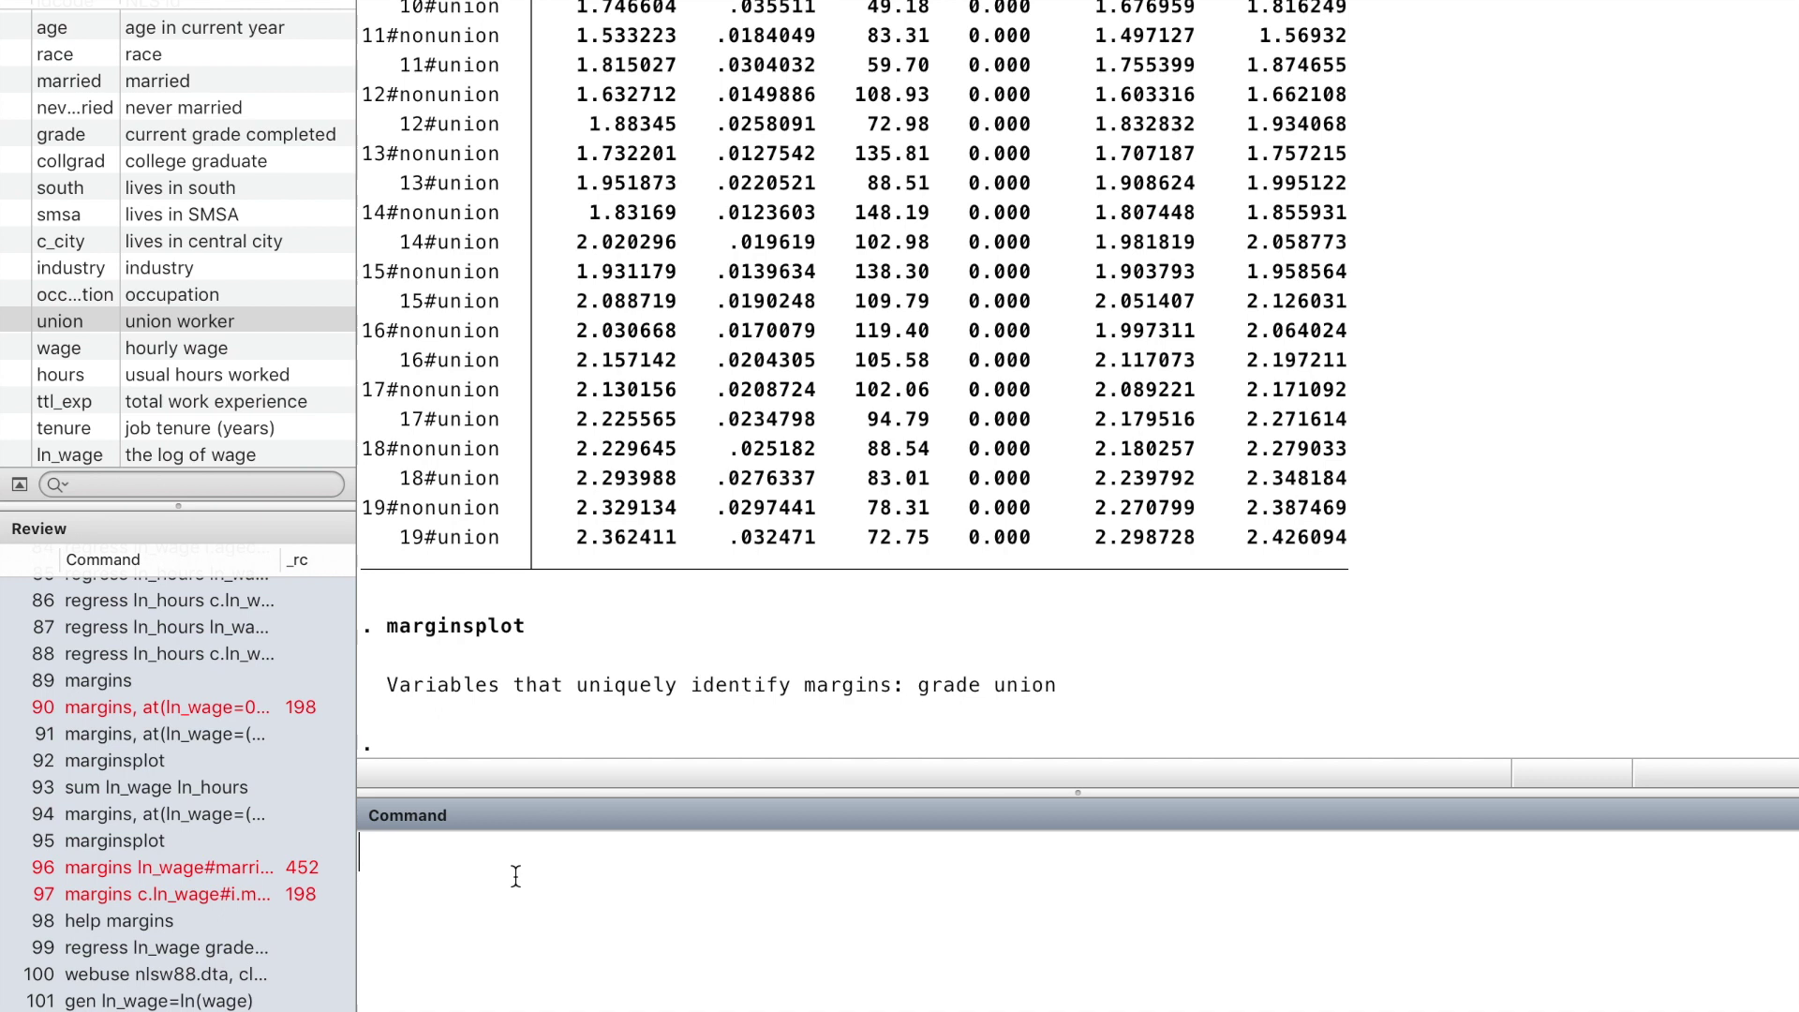
Run margins, dydx(grade) at(union=(0 1)) to get grade's effect by union status.
type("margin")
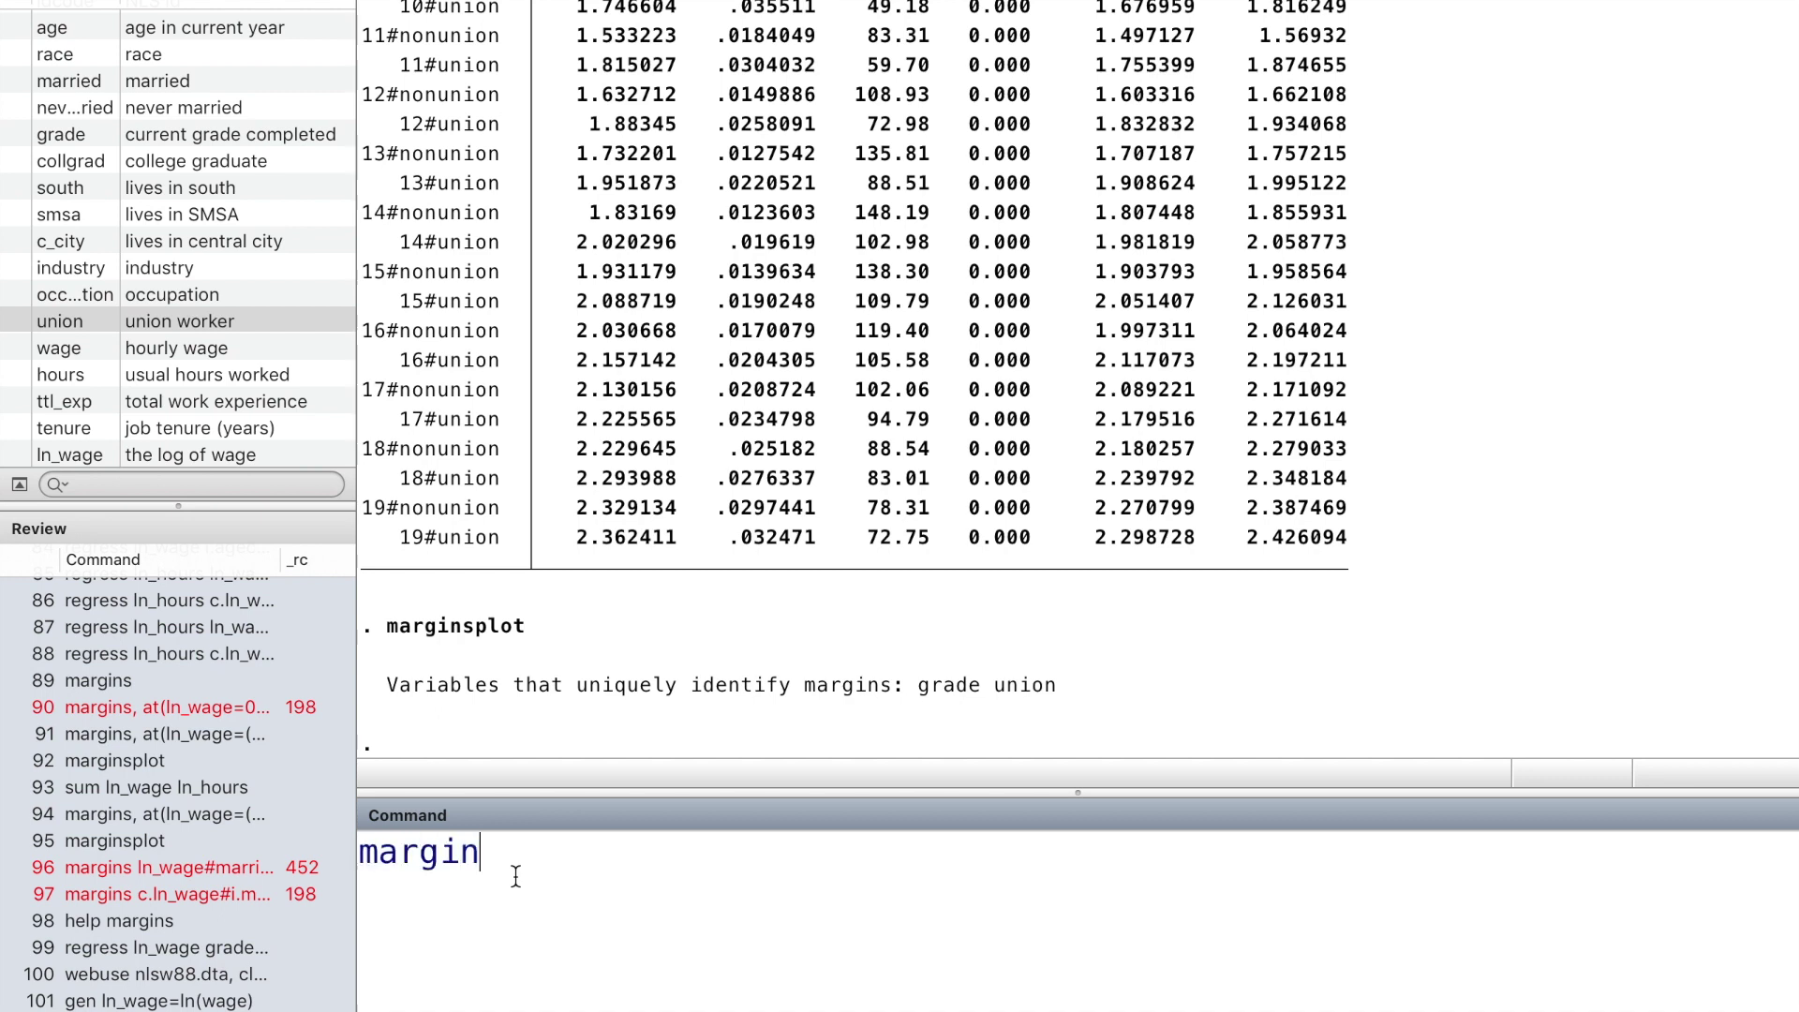
type("s, dydx()")
key("Left")
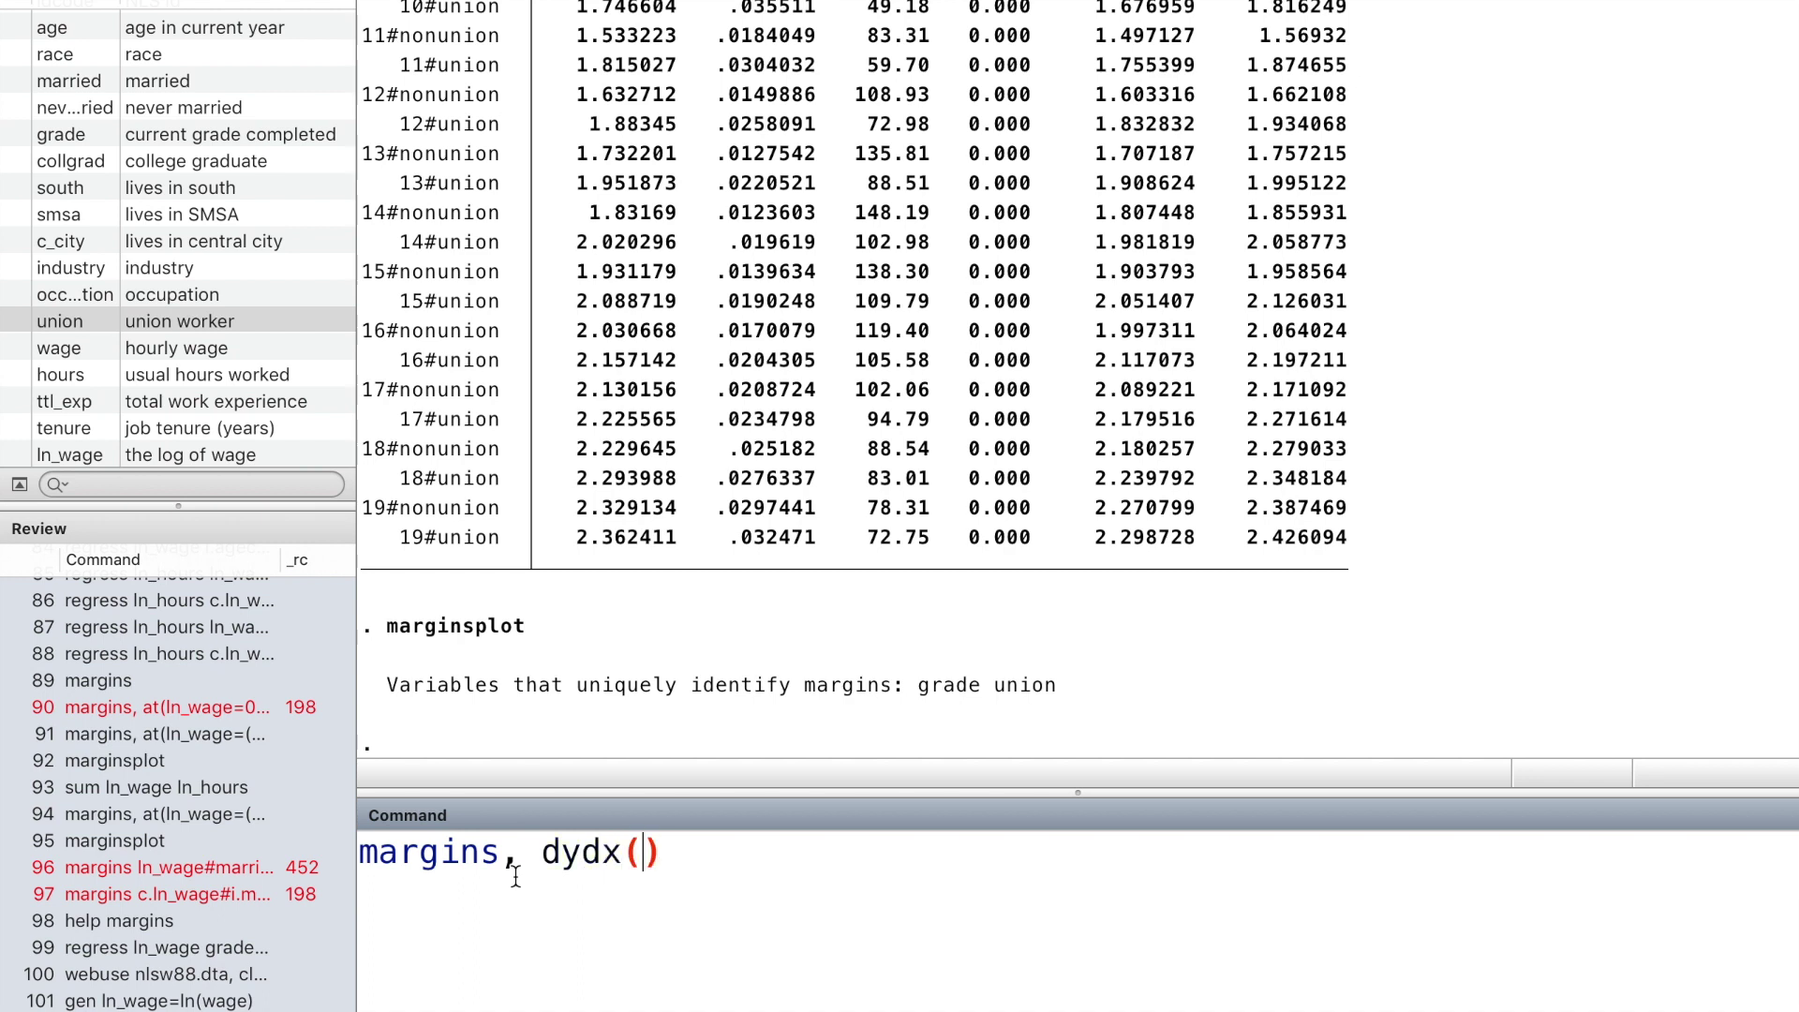
type("grade")
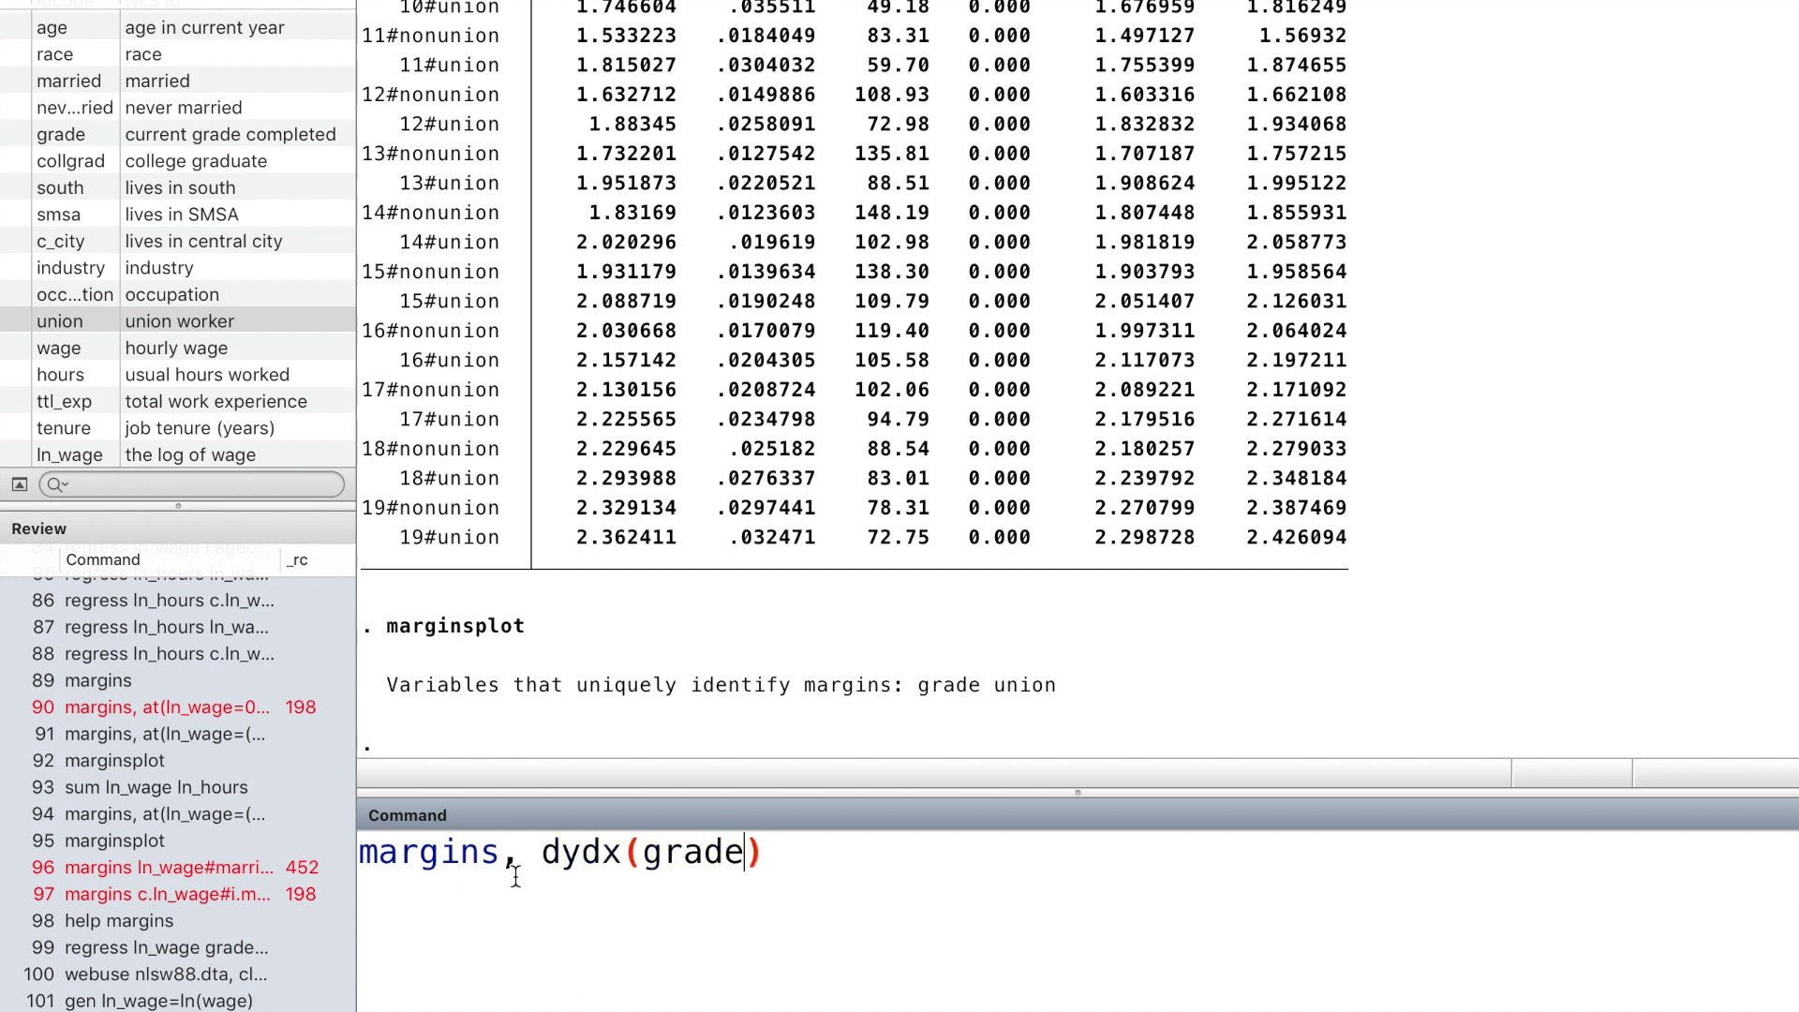
key("Right")
type("at(union=()")
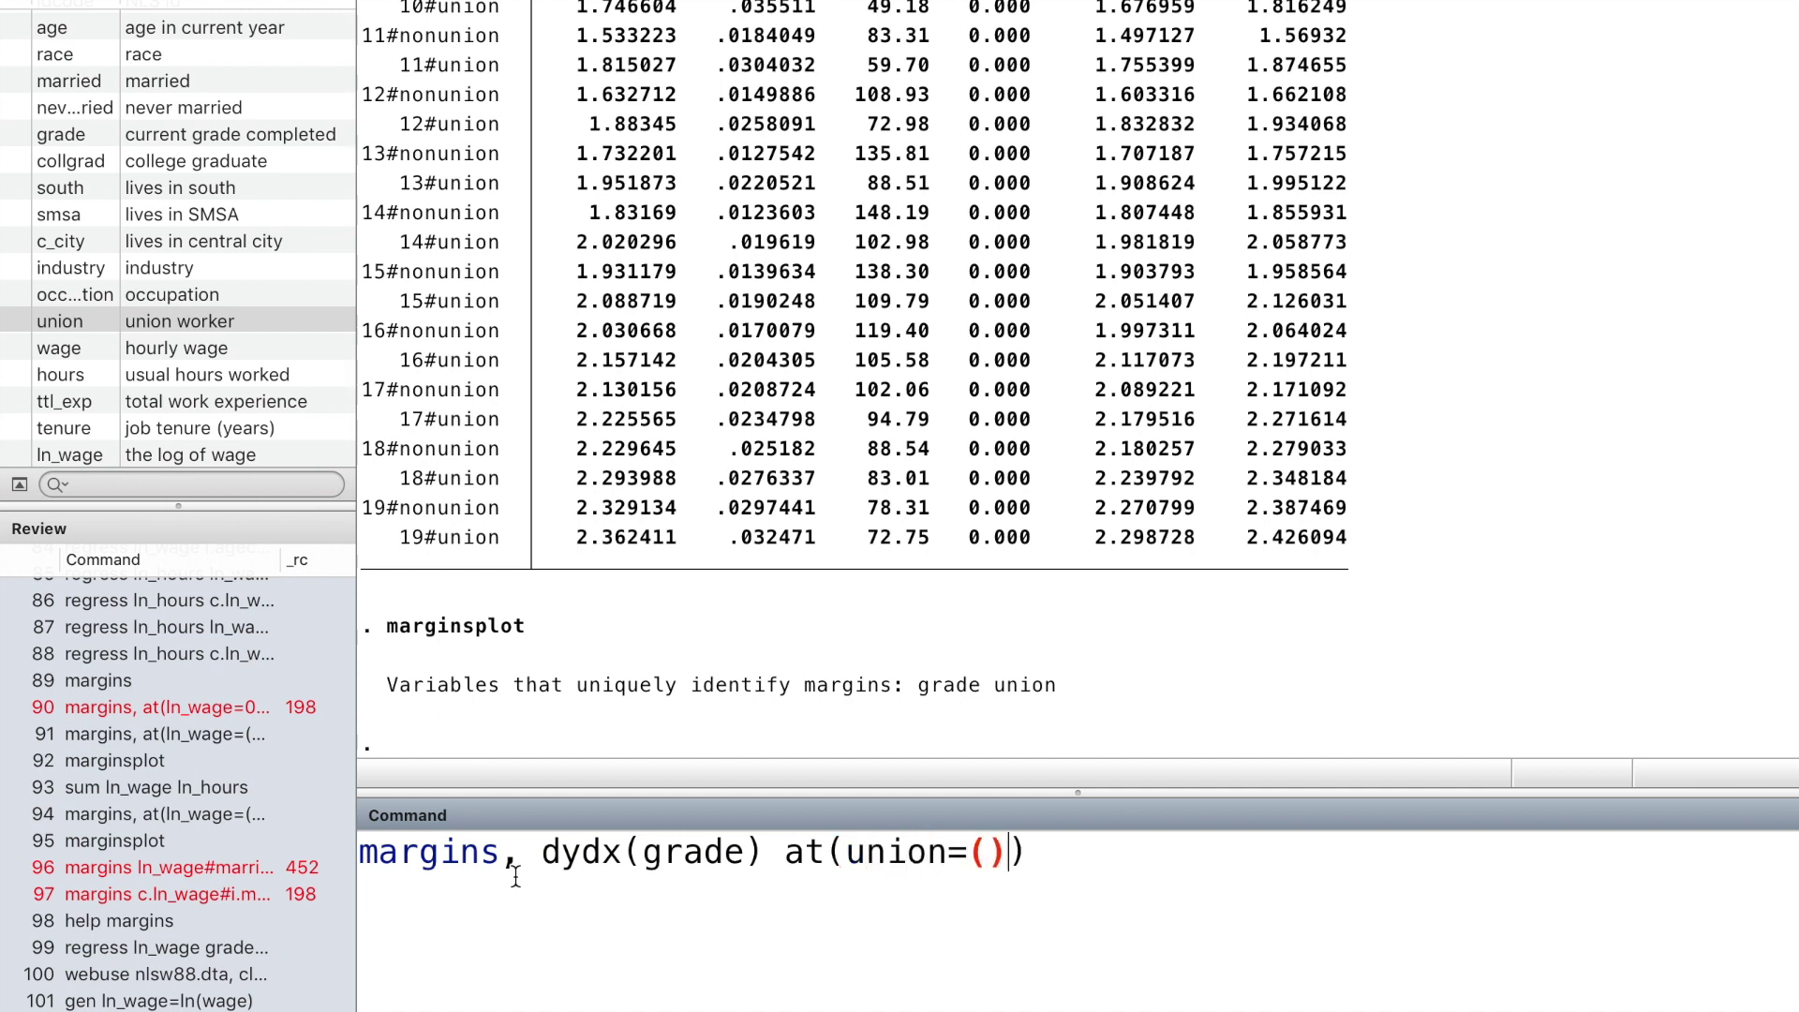
key("Left")
type("0 1")
key("Return")
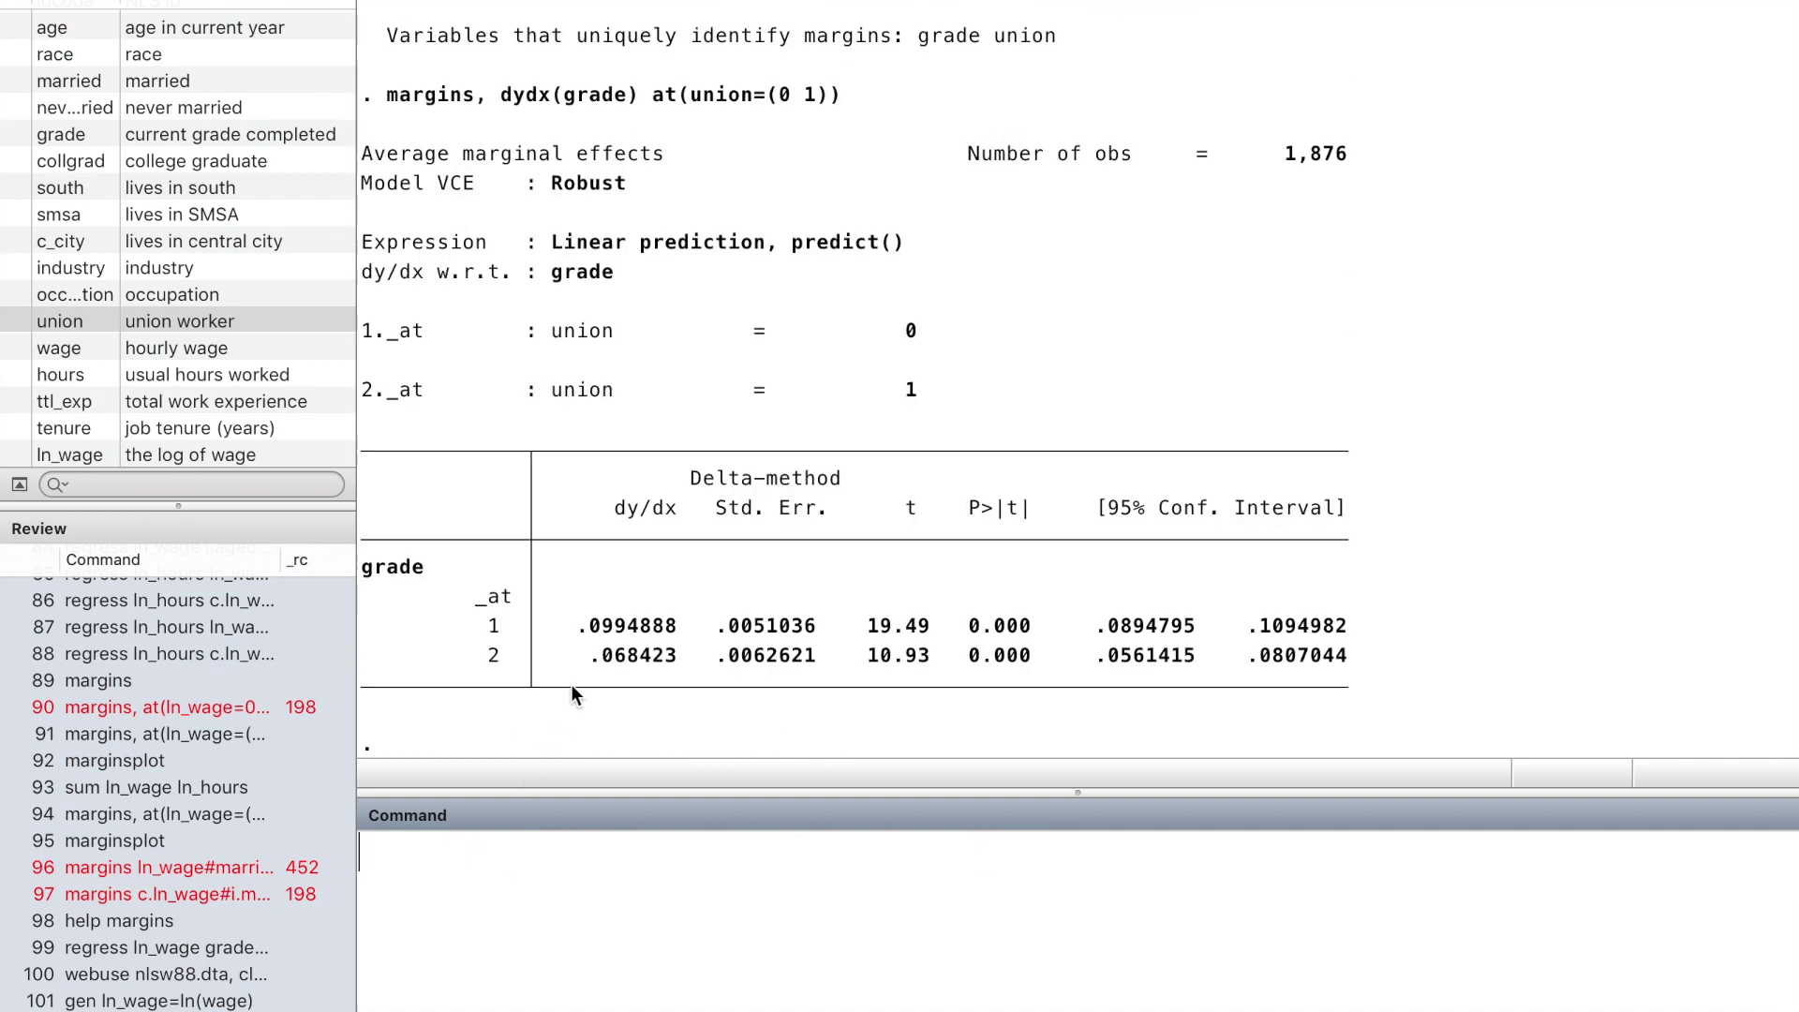